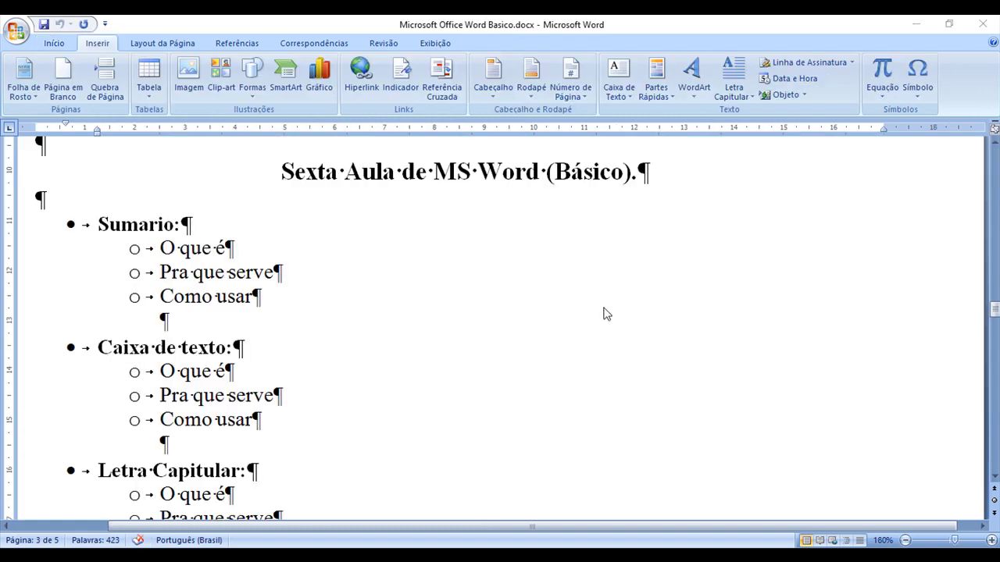
- Open Doom.docx from the Office button's Recent Documents list
{"action": "left_click", "coordinate": [593, 32]}
{"action": "left_click", "coordinate": [14, 31]}
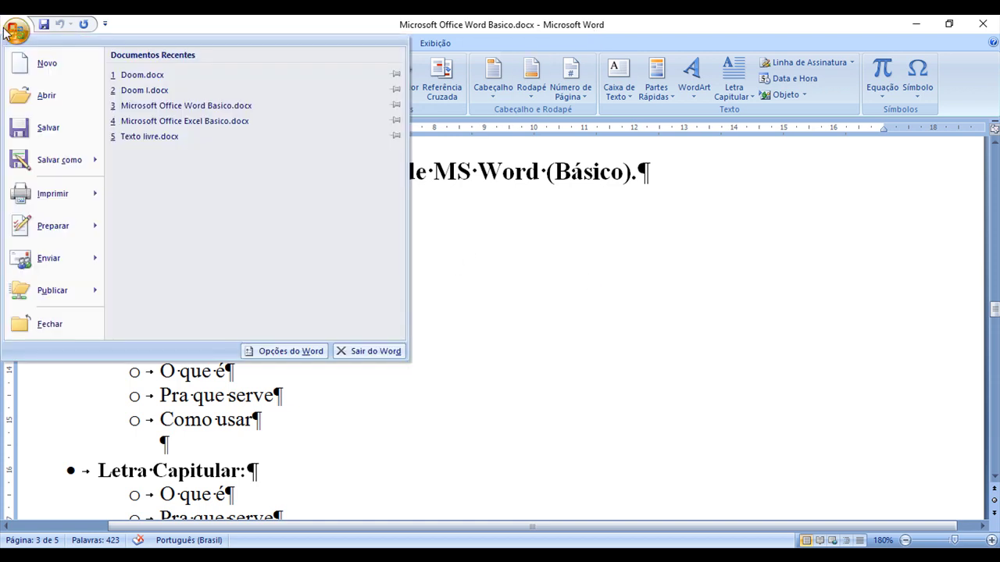
{"action": "left_click", "coordinate": [152, 74]}
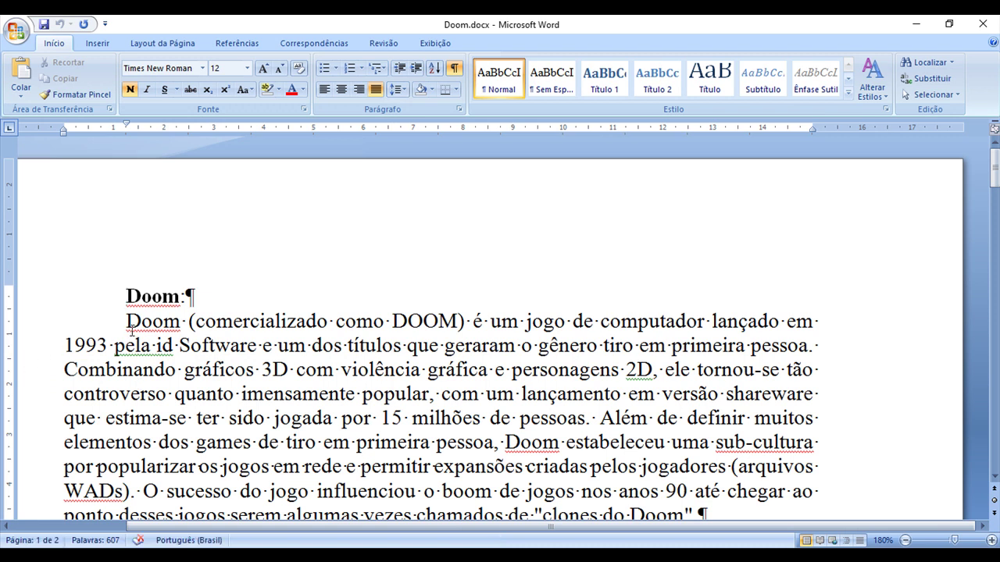
- Apply the Título 1 style to the Doom heading
{"action": "double_click", "coordinate": [140, 289]}
{"action": "left_click", "coordinate": [152, 295]}
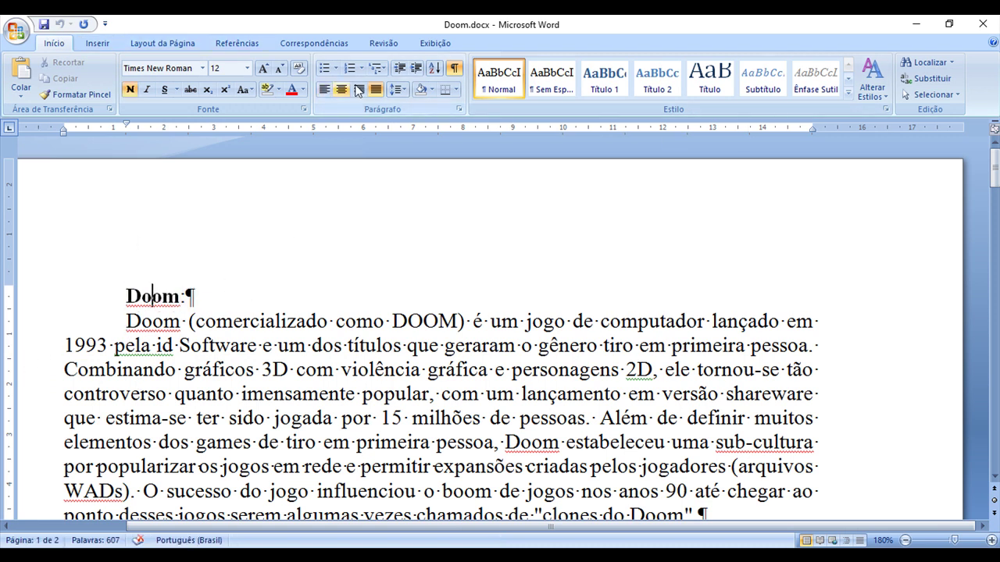
{"action": "double_click", "coordinate": [156, 296]}
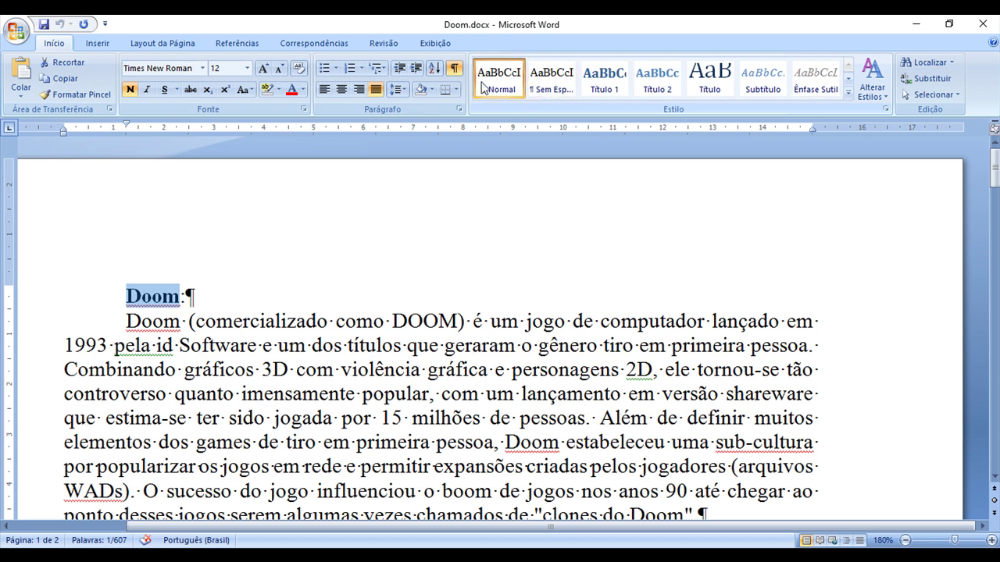
{"action": "left_click", "coordinate": [602, 78]}
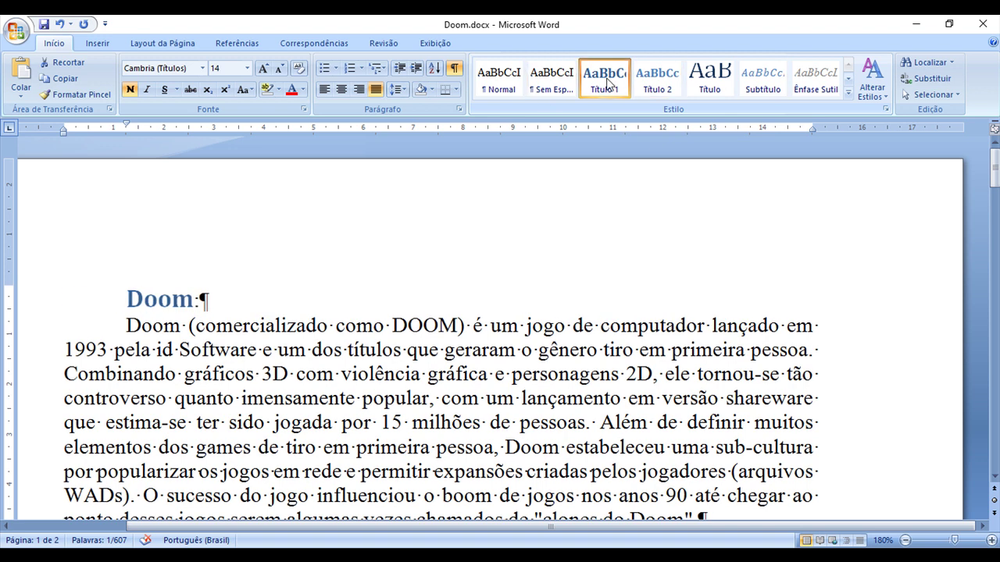
- Apply the Título 1 style to the Produção heading
{"action": "scroll", "coordinate": [207, 291], "scroll_direction": "down", "scroll_amount": 3}
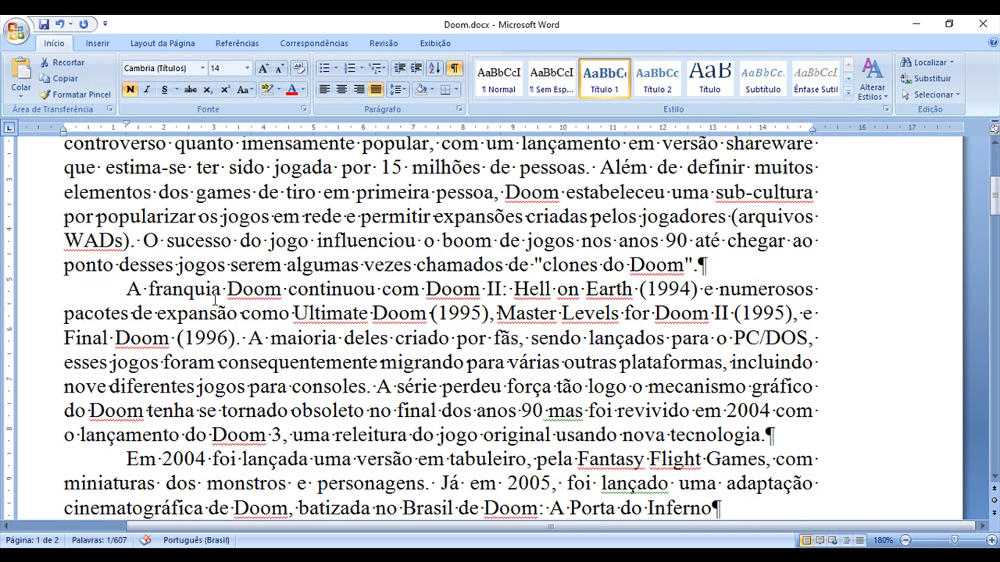
{"action": "scroll", "coordinate": [210, 308], "scroll_direction": "down", "scroll_amount": 4}
{"action": "scroll", "coordinate": [201, 328], "scroll_direction": "down", "scroll_amount": 5}
{"action": "scroll", "coordinate": [193, 331], "scroll_direction": "down", "scroll_amount": 3}
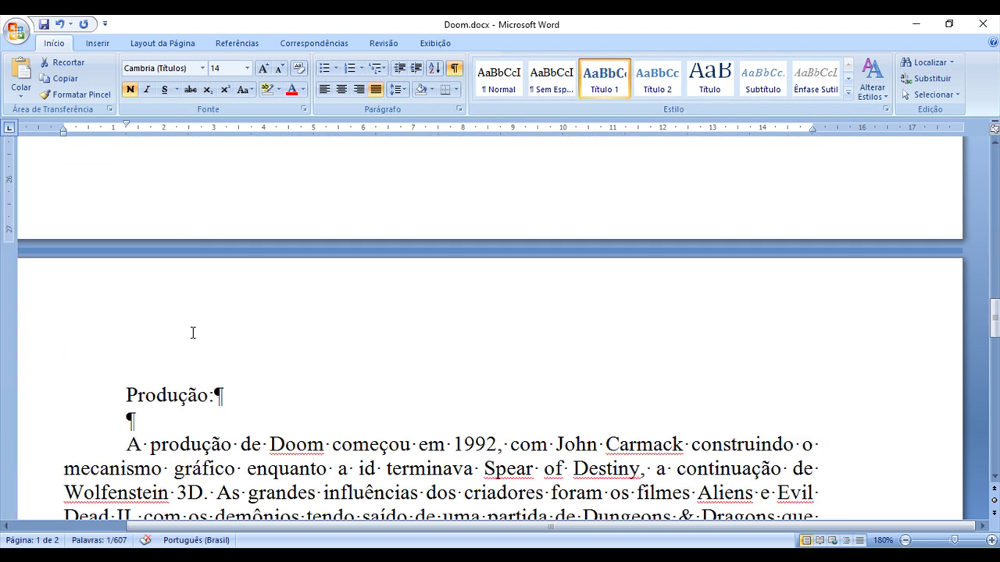
{"action": "scroll", "coordinate": [193, 333], "scroll_direction": "down", "scroll_amount": 3}
{"action": "double_click", "coordinate": [163, 205]}
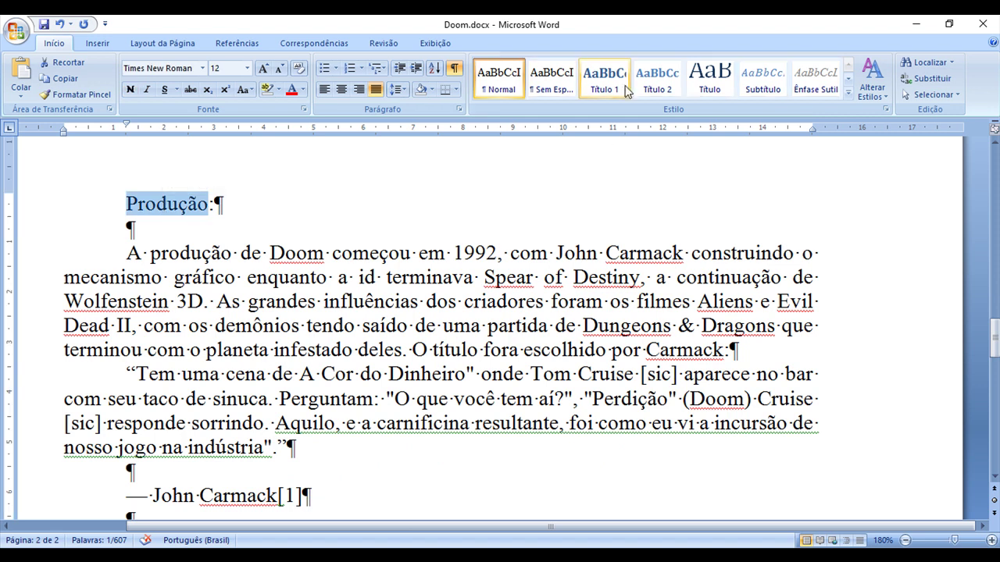
{"action": "left_click", "coordinate": [604, 86]}
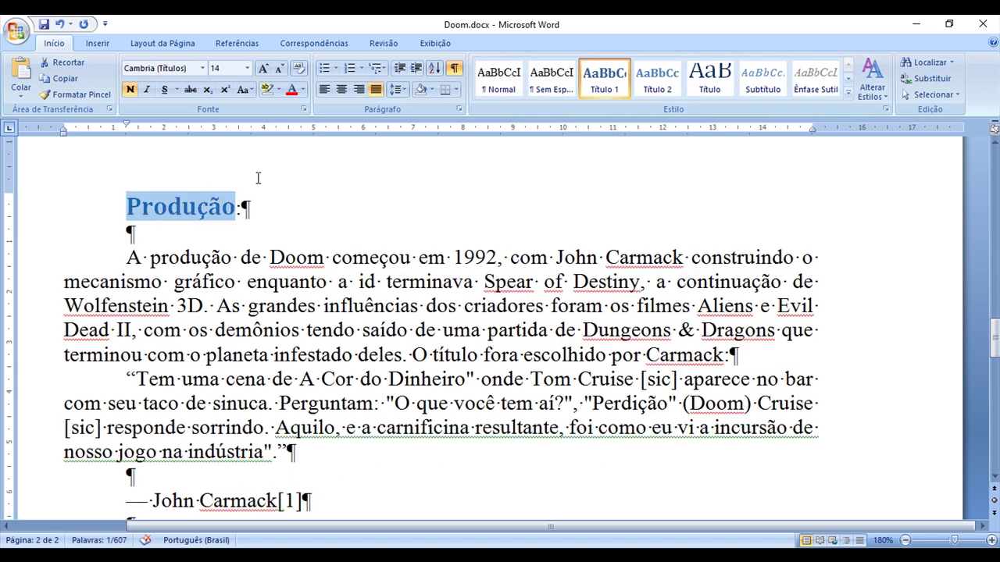
- Make '— John Carmack' a Título 1 heading starting on a new page, and hide formatting marks
{"action": "scroll", "coordinate": [286, 235], "scroll_direction": "down", "scroll_amount": 3}
{"action": "left_click", "coordinate": [156, 309]}
{"action": "left_click_drag", "start_coordinate": [126, 309], "coordinate": [278, 309]}
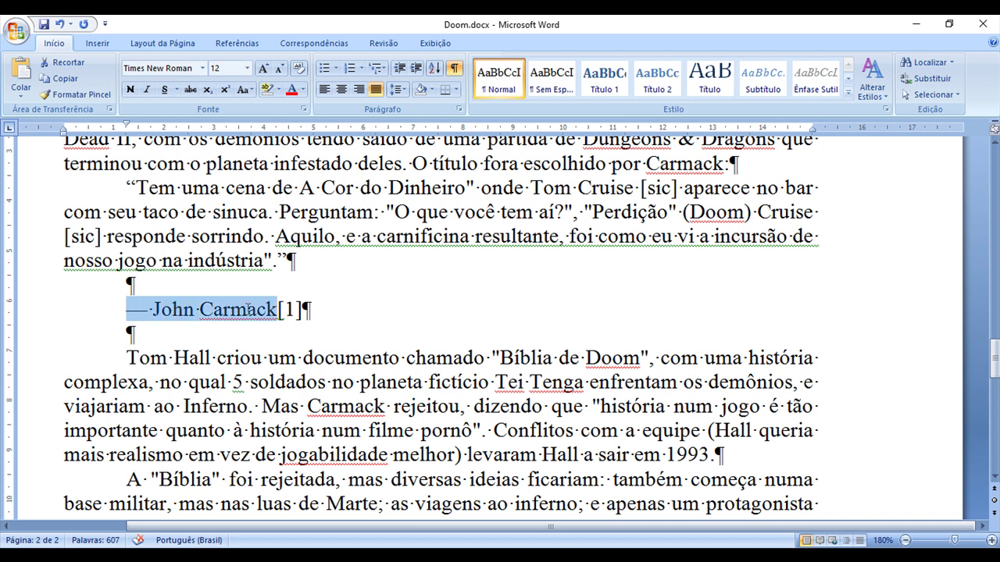
{"action": "left_click", "coordinate": [601, 92]}
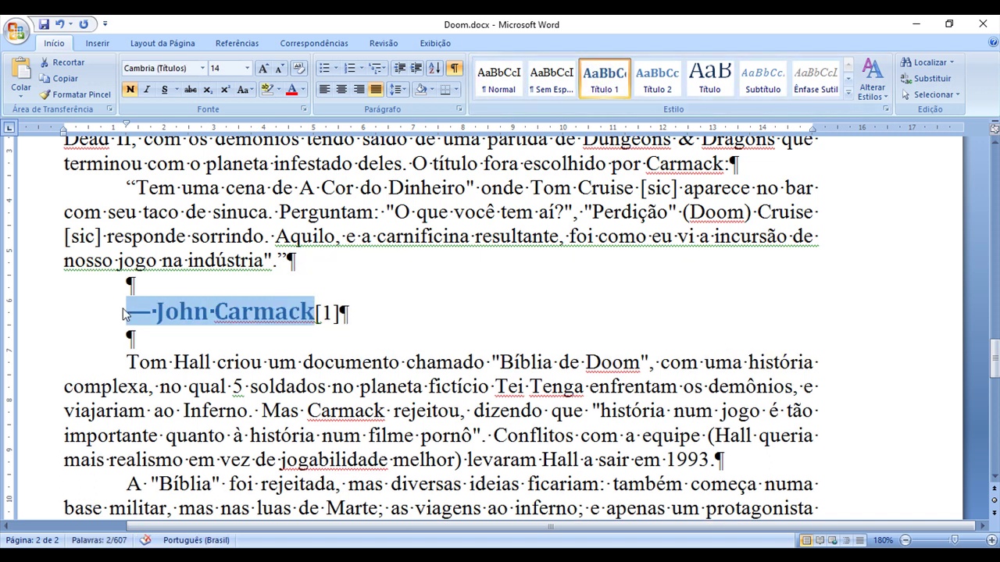
{"action": "left_click", "coordinate": [129, 311]}
{"action": "key", "text": "ctrl+Return"}
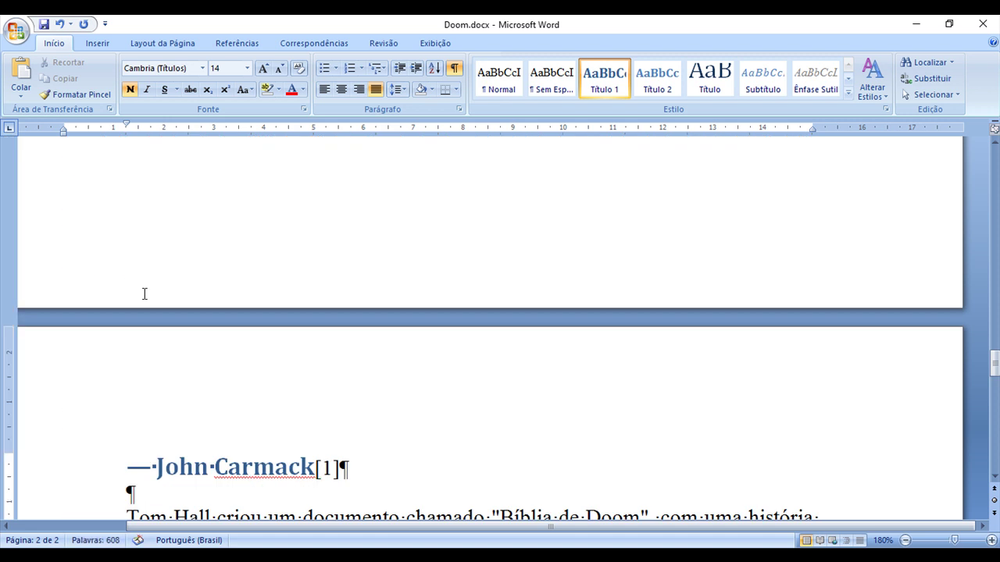
{"action": "left_click", "coordinate": [454, 68]}
- Make Gráficos a Título 1 heading starting on a new page
{"action": "scroll", "coordinate": [270, 337], "scroll_direction": "down", "scroll_amount": 3}
{"action": "scroll", "coordinate": [297, 324], "scroll_direction": "down", "scroll_amount": 6}
{"action": "scroll", "coordinate": [302, 320], "scroll_direction": "up", "scroll_amount": 2}
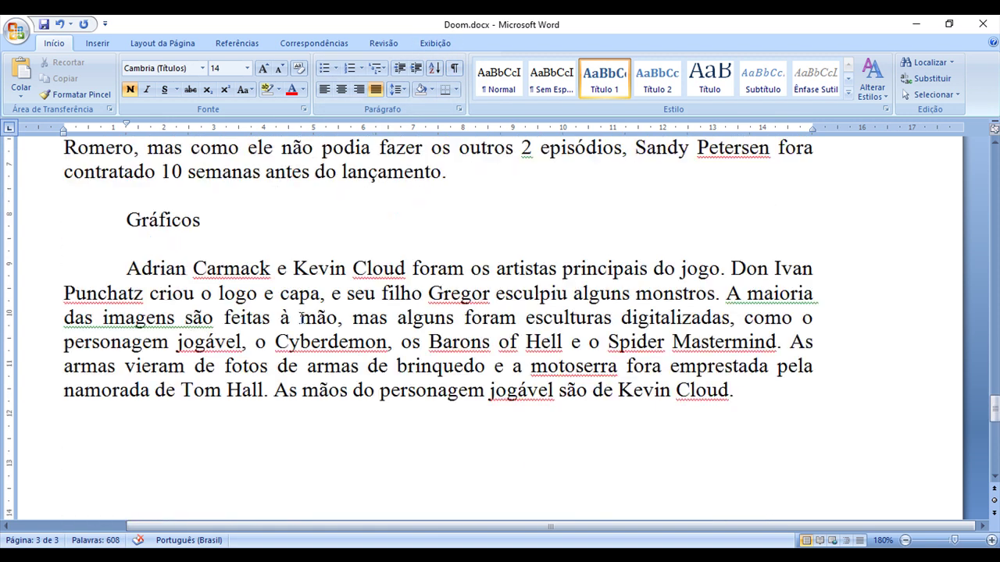
{"action": "scroll", "coordinate": [297, 312], "scroll_direction": "up", "scroll_amount": 1}
{"action": "double_click", "coordinate": [156, 283]}
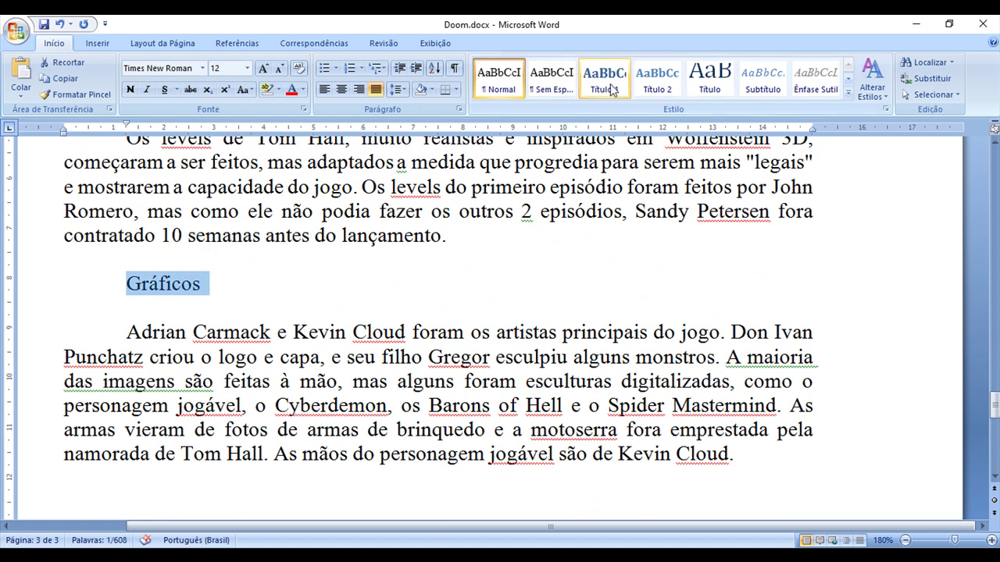
{"action": "left_click", "coordinate": [604, 79]}
{"action": "left_click", "coordinate": [80, 328]}
{"action": "left_click", "coordinate": [64, 328]}
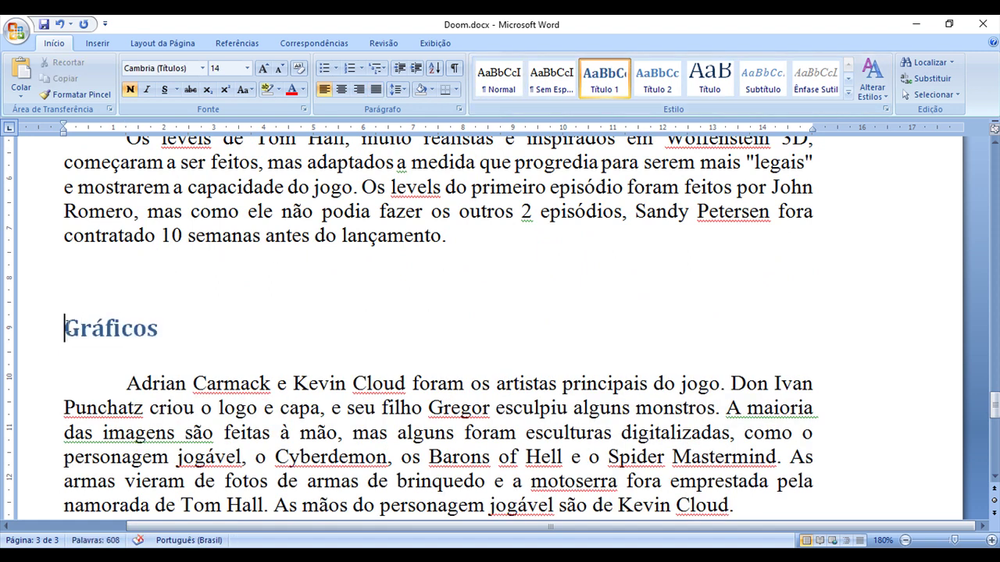
{"action": "key", "text": "ctrl+Return"}
{"action": "scroll", "coordinate": [235, 339], "scroll_direction": "down", "scroll_amount": 4}
{"action": "scroll", "coordinate": [260, 328], "scroll_direction": "down", "scroll_amount": 3}
{"action": "scroll", "coordinate": [319, 335], "scroll_direction": "up", "scroll_amount": 3}
{"action": "scroll", "coordinate": [330, 320], "scroll_direction": "up", "scroll_amount": 3}
{"action": "scroll", "coordinate": [331, 321], "scroll_direction": "up", "scroll_amount": 3}
{"action": "scroll", "coordinate": [331, 321], "scroll_direction": "up", "scroll_amount": 3}
{"action": "left_click_drag", "start_coordinate": [995, 271], "coordinate": [995, 157]}
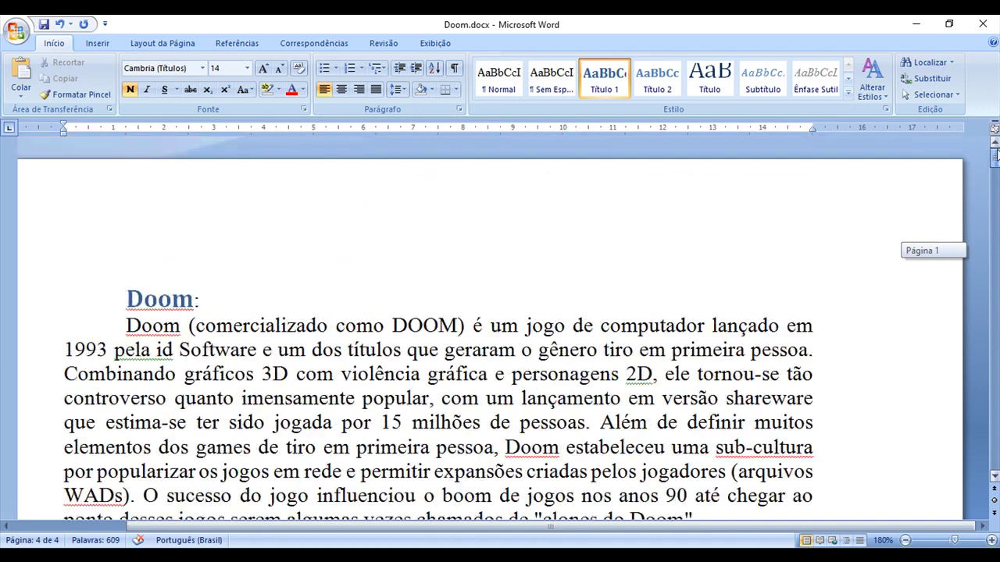
- Insert a page break before the Doom heading to leave a blank first page
{"action": "left_click", "coordinate": [106, 291]}
{"action": "key", "text": "ctrl+Return"}
{"action": "scroll", "coordinate": [178, 291], "scroll_direction": "up", "scroll_amount": 5}
- From the top of the document, open the Sumário gallery on the Referências tab
{"action": "key", "text": "Up"}
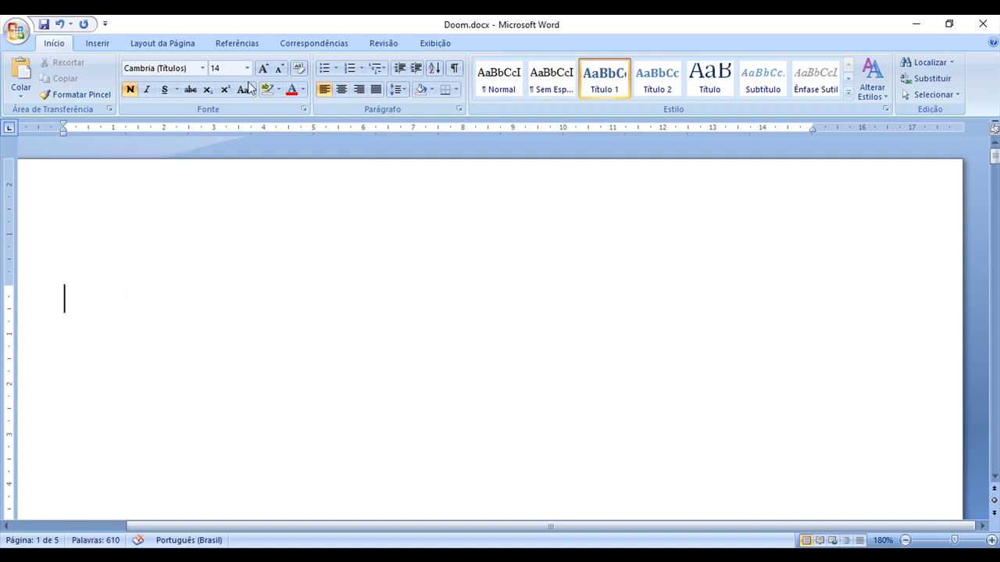
{"action": "left_click", "coordinate": [222, 47]}
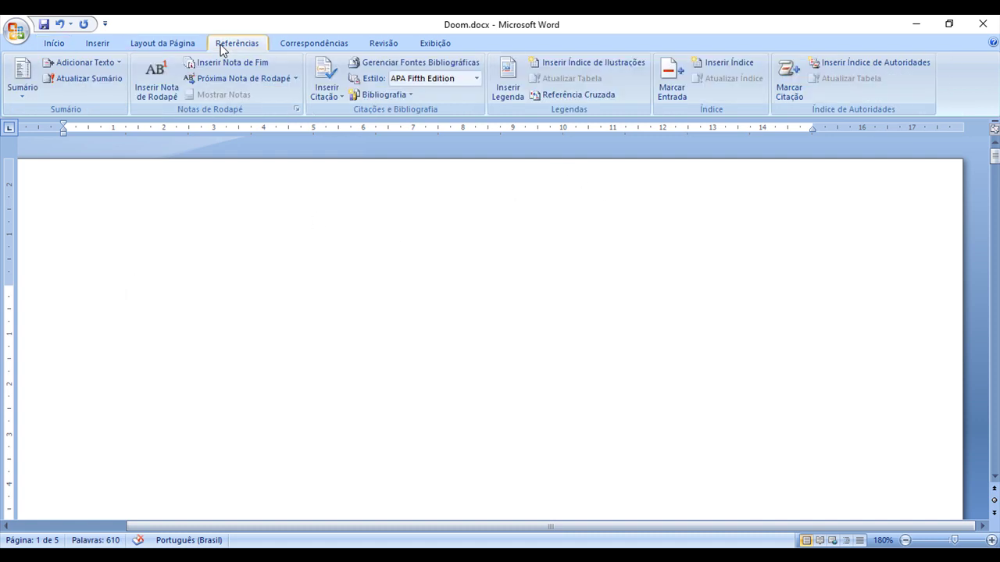
{"action": "left_click", "coordinate": [17, 96]}
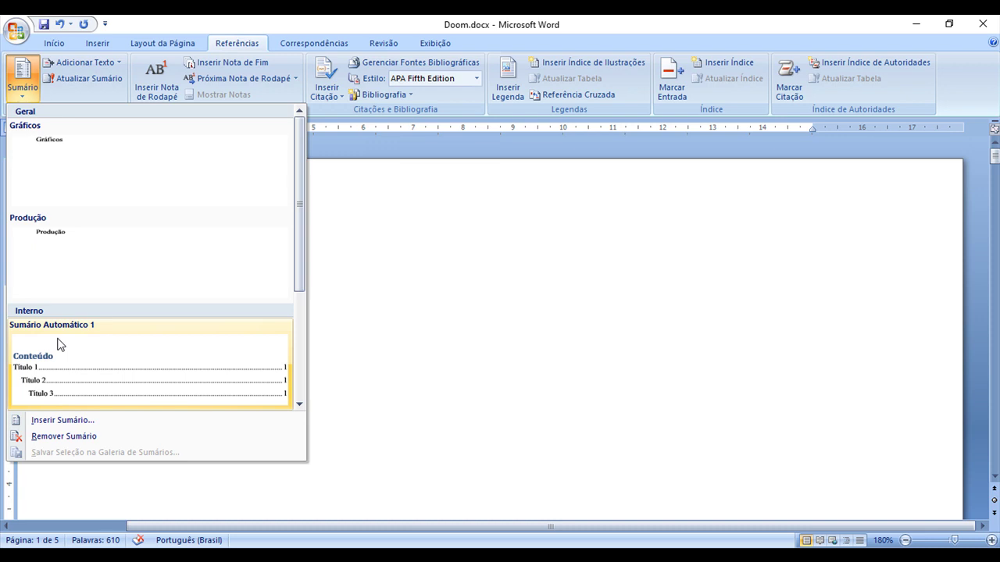
- Insert the Sumário Automático 1 table of contents, after previewing and cancelling Inserir Sumário
{"action": "left_click", "coordinate": [62, 420]}
{"action": "left_click", "coordinate": [667, 426]}
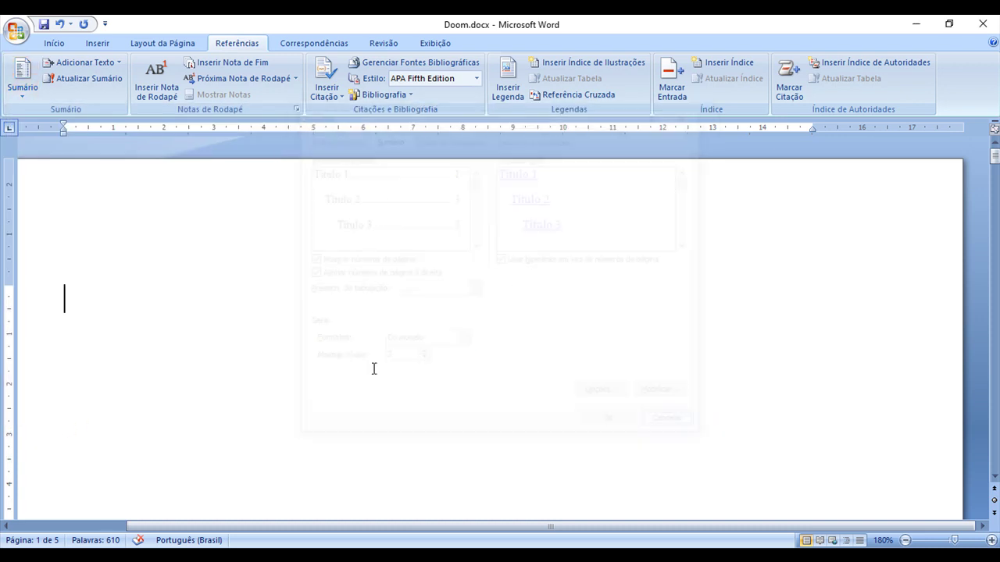
{"action": "left_click", "coordinate": [22, 78]}
{"action": "left_click", "coordinate": [58, 366]}
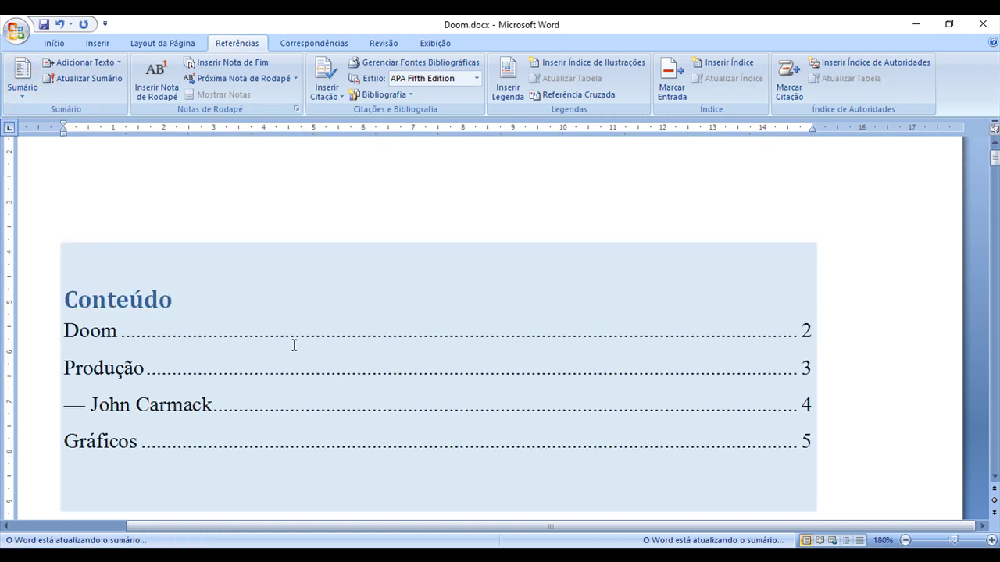
- Check the table's page numbers 2 to 5 and scroll through the document
{"action": "scroll", "coordinate": [507, 360], "scroll_direction": "down", "scroll_amount": 3}
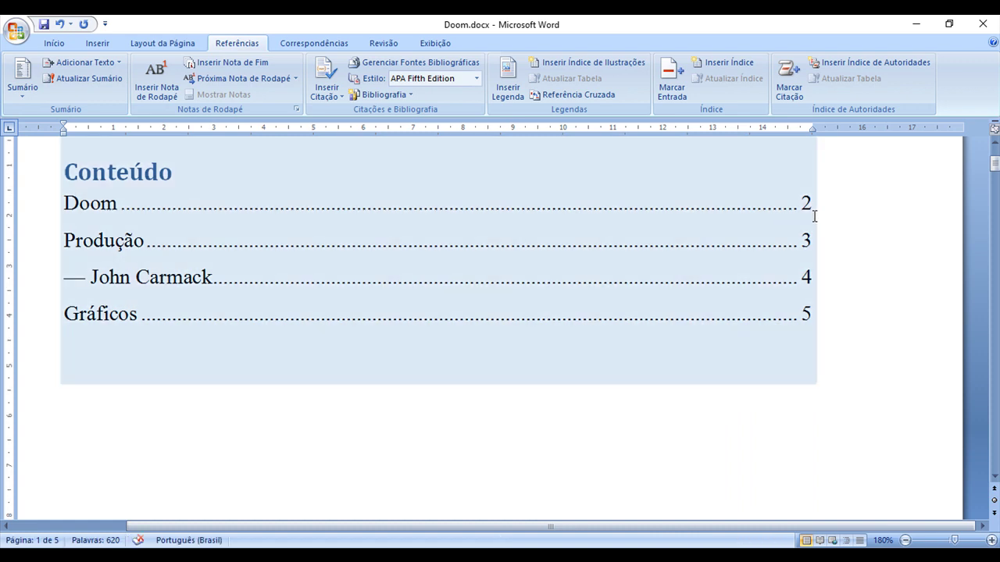
{"action": "left_click", "coordinate": [810, 204]}
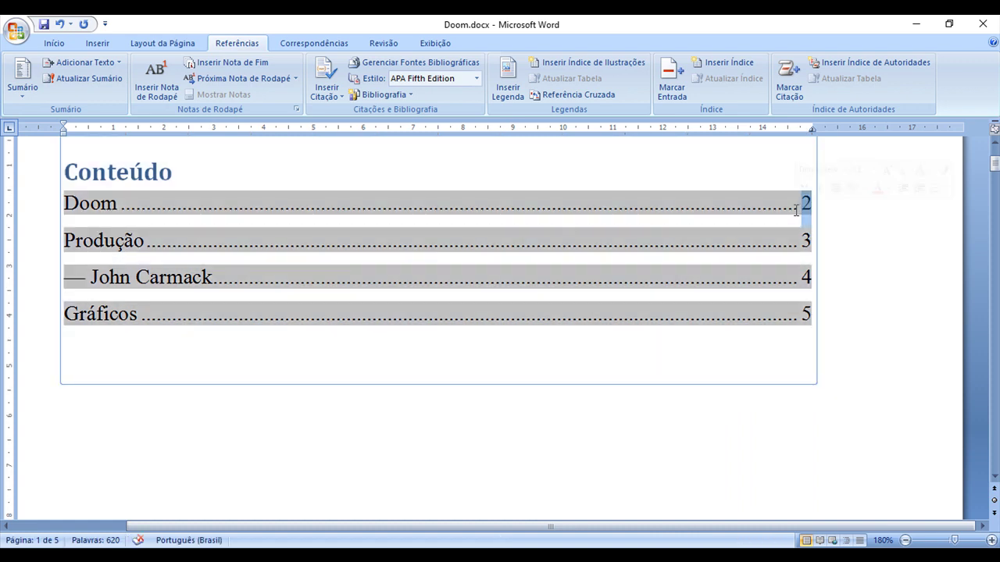
{"action": "double_click", "coordinate": [806, 240]}
{"action": "double_click", "coordinate": [806, 277]}
{"action": "double_click", "coordinate": [805, 316]}
{"action": "left_click", "coordinate": [805, 315]}
{"action": "scroll", "coordinate": [332, 297], "scroll_direction": "down", "scroll_amount": 2}
{"action": "scroll", "coordinate": [331, 297], "scroll_direction": "down", "scroll_amount": 8}
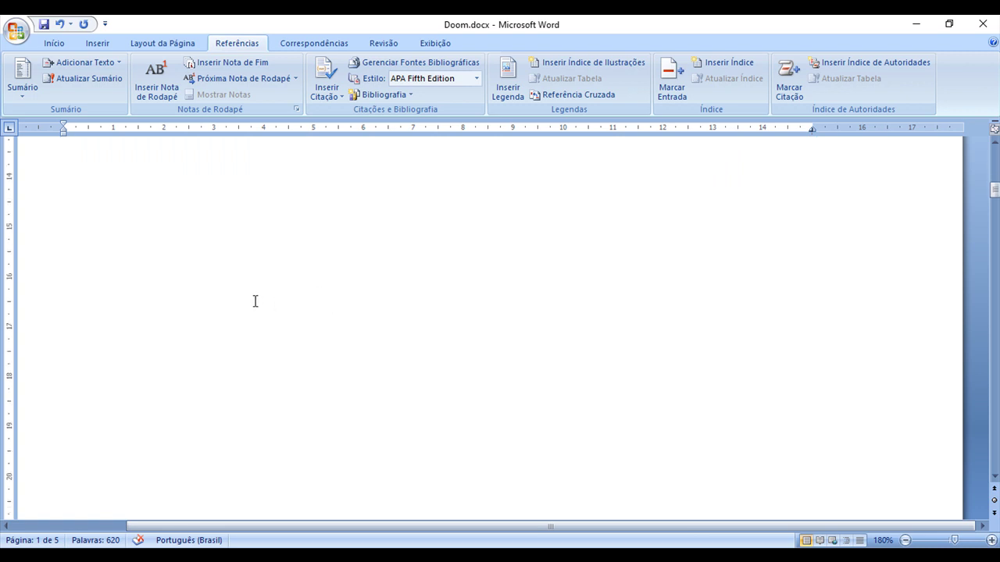
{"action": "scroll", "coordinate": [255, 299], "scroll_direction": "down", "scroll_amount": 8}
{"action": "scroll", "coordinate": [255, 299], "scroll_direction": "down", "scroll_amount": 8}
{"action": "scroll", "coordinate": [230, 284], "scroll_direction": "down", "scroll_amount": 8}
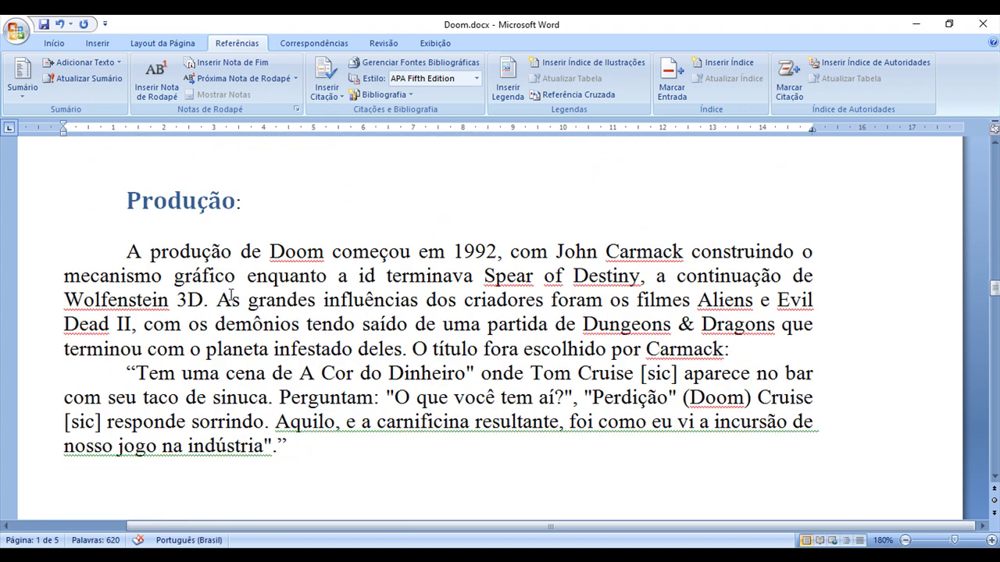
{"action": "scroll", "coordinate": [168, 284], "scroll_direction": "down", "scroll_amount": 5}
- Delete the dash before John Carmack in the heading
{"action": "left_click", "coordinate": [151, 363]}
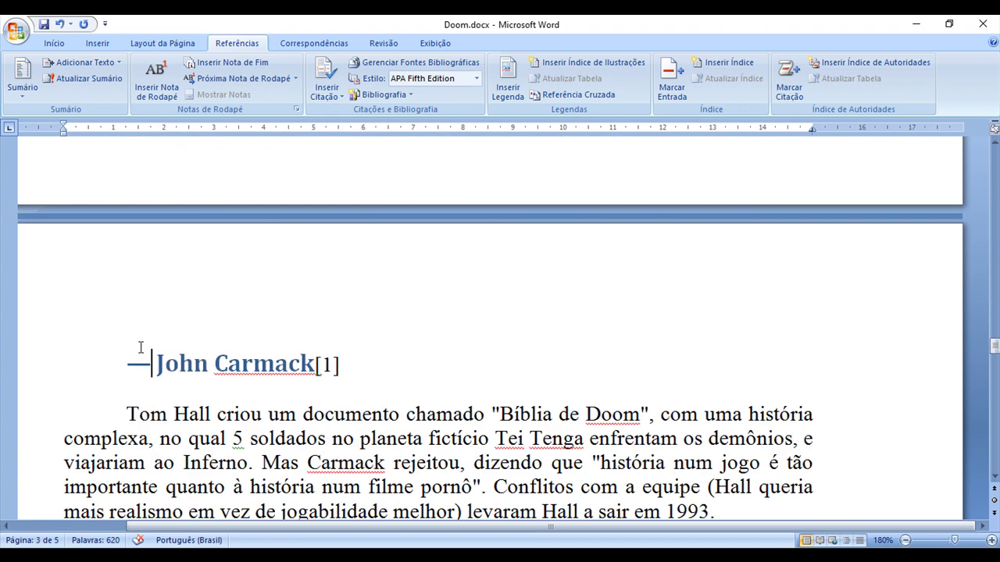
{"action": "key", "text": "BackSpace"}
{"action": "key", "text": "BackSpace"}
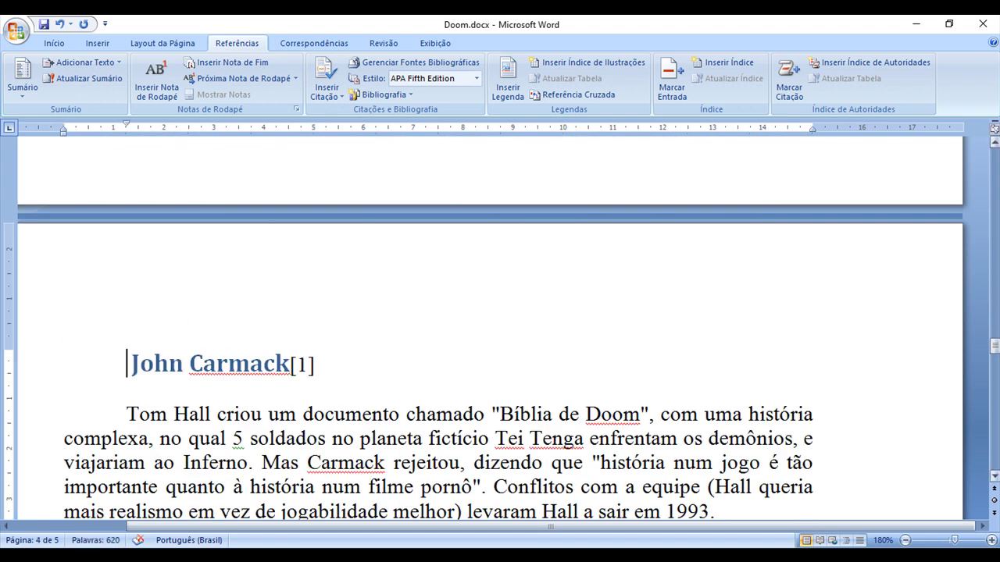
{"action": "left_click_drag", "start_coordinate": [994, 344], "coordinate": [994, 155]}
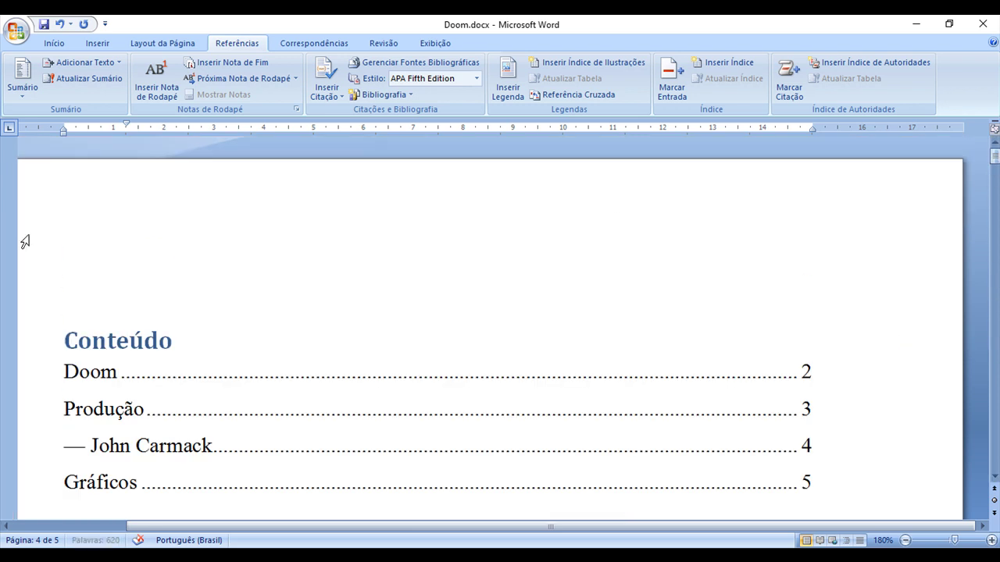
- Update the entire table of contents so it shows the corrected John Carmack entry
{"action": "left_click", "coordinate": [131, 375]}
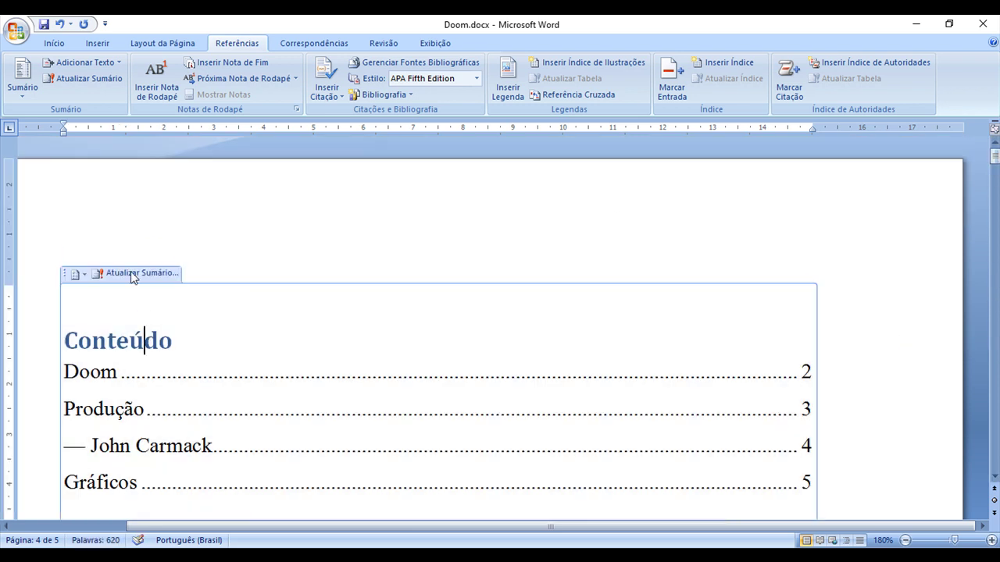
{"action": "left_click", "coordinate": [131, 273]}
{"action": "left_click", "coordinate": [467, 288]}
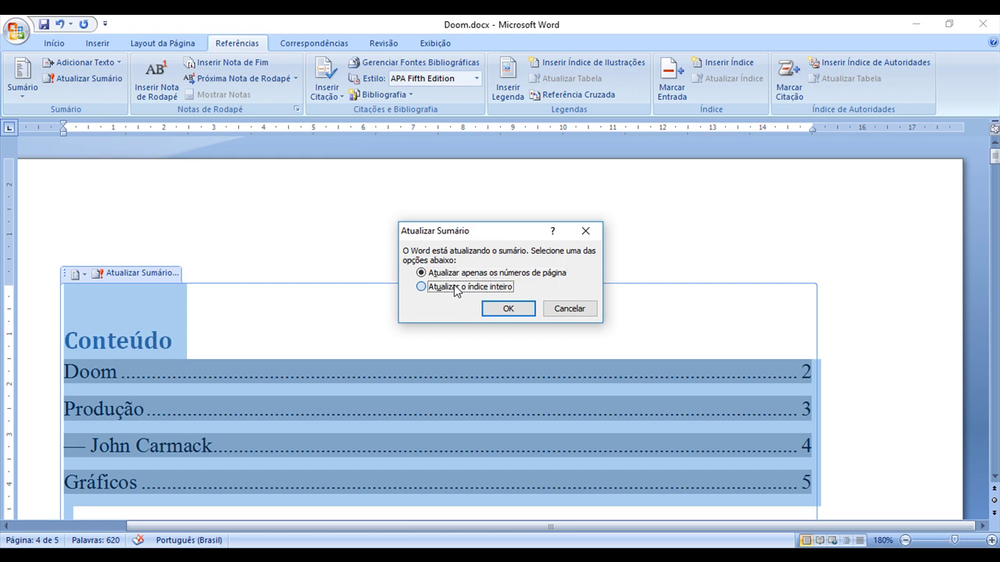
{"action": "left_click", "coordinate": [466, 273]}
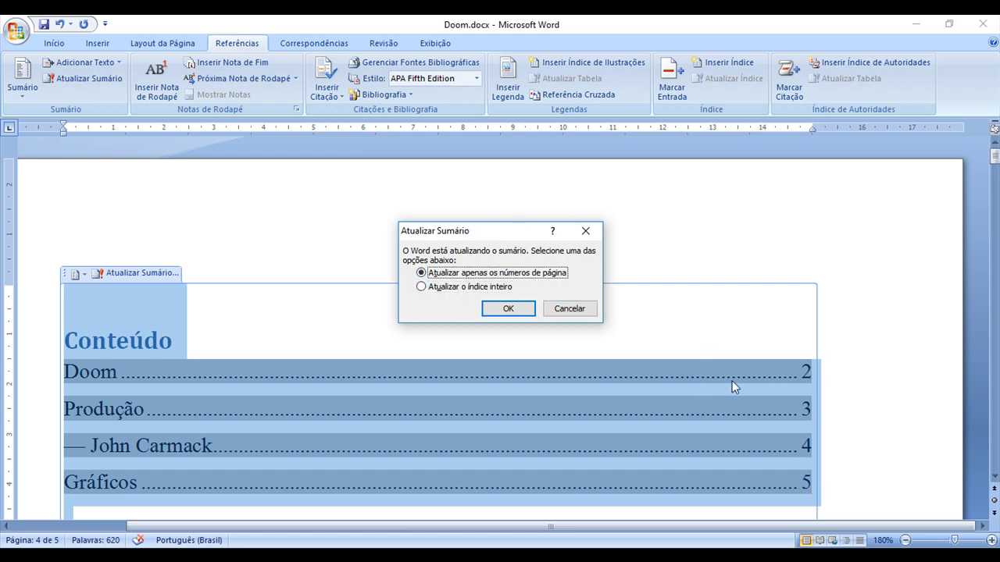
{"action": "left_click", "coordinate": [465, 288]}
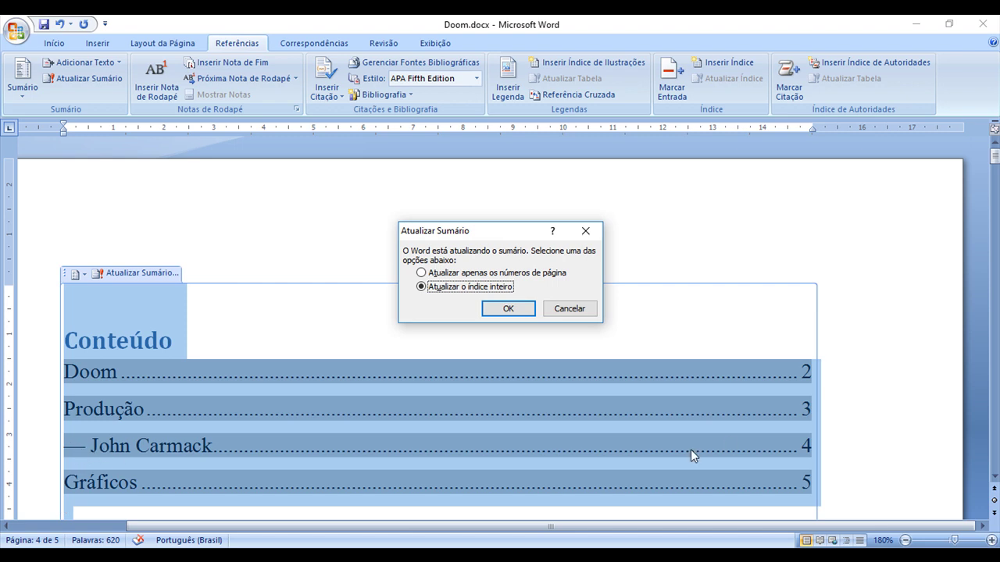
{"action": "left_click", "coordinate": [506, 309]}
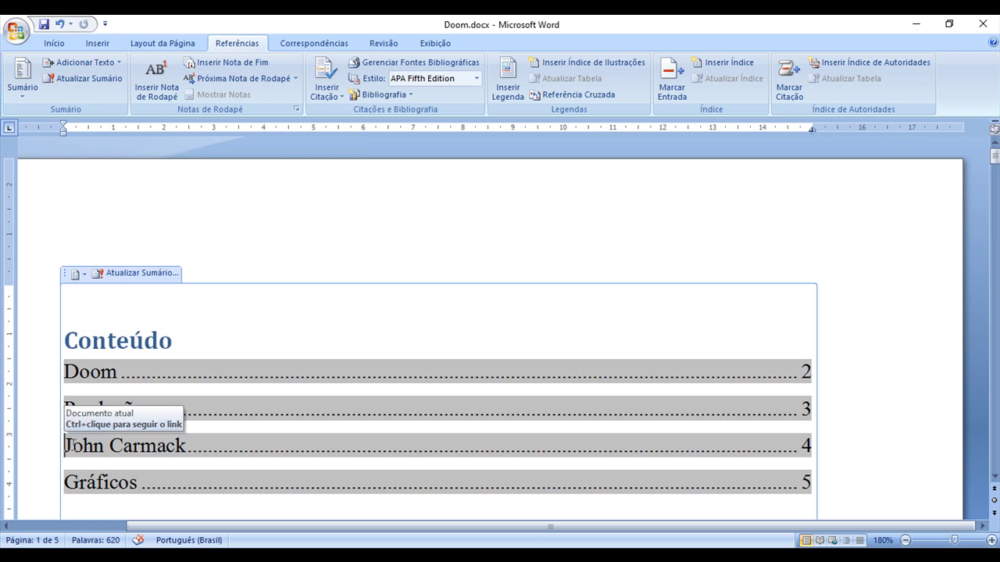
- Type 'dfsad fsdfs' into the Doom heading so it reads Doodfsad fsdfsm
{"action": "scroll", "coordinate": [185, 427], "scroll_direction": "down", "scroll_amount": 3}
{"action": "scroll", "coordinate": [185, 426], "scroll_direction": "down", "scroll_amount": 2}
{"action": "scroll", "coordinate": [198, 401], "scroll_direction": "down", "scroll_amount": 2}
{"action": "scroll", "coordinate": [196, 400], "scroll_direction": "down", "scroll_amount": 1}
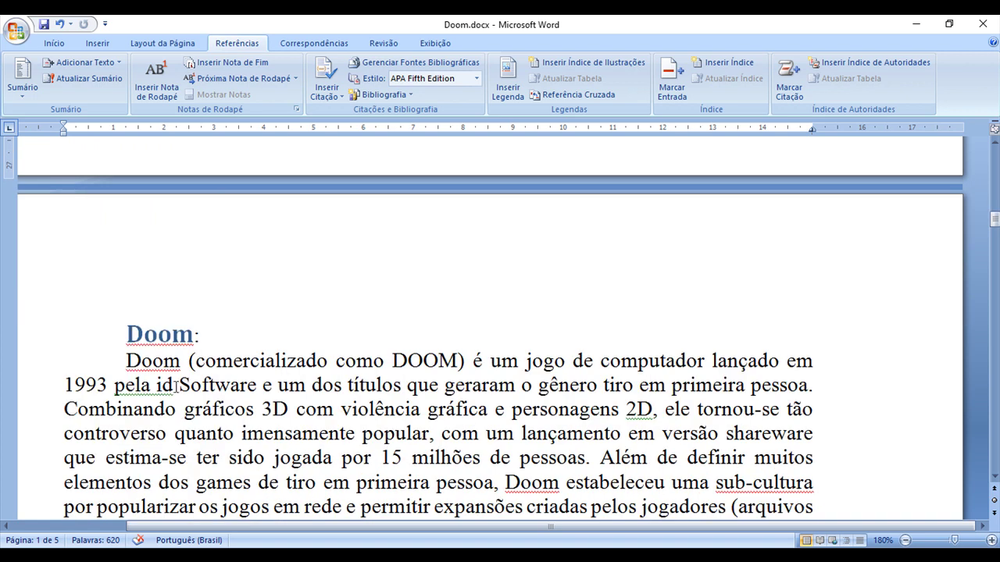
{"action": "left_click", "coordinate": [195, 335]}
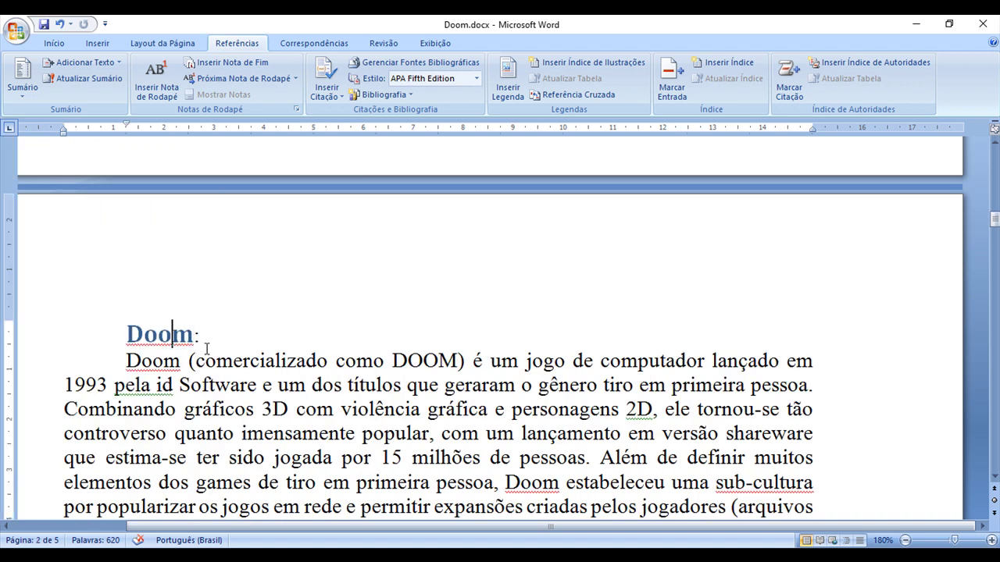
{"action": "type", "text": "dfsad fsdfs"}
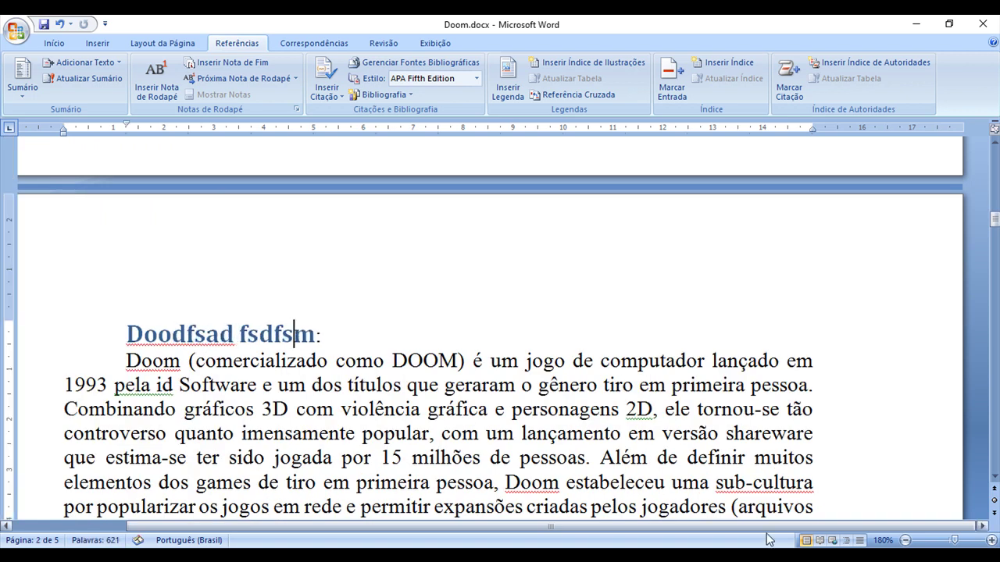
{"action": "left_click_drag", "start_coordinate": [990, 228], "coordinate": [992, 152]}
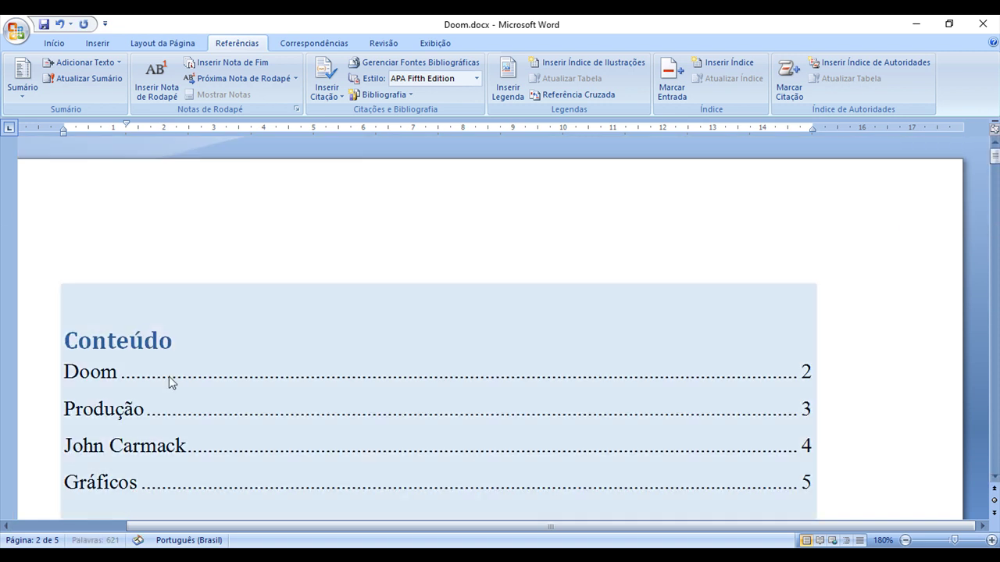
- Update the table of contents, page numbers first, then the entire table
{"action": "left_click", "coordinate": [150, 288]}
{"action": "left_click", "coordinate": [148, 274]}
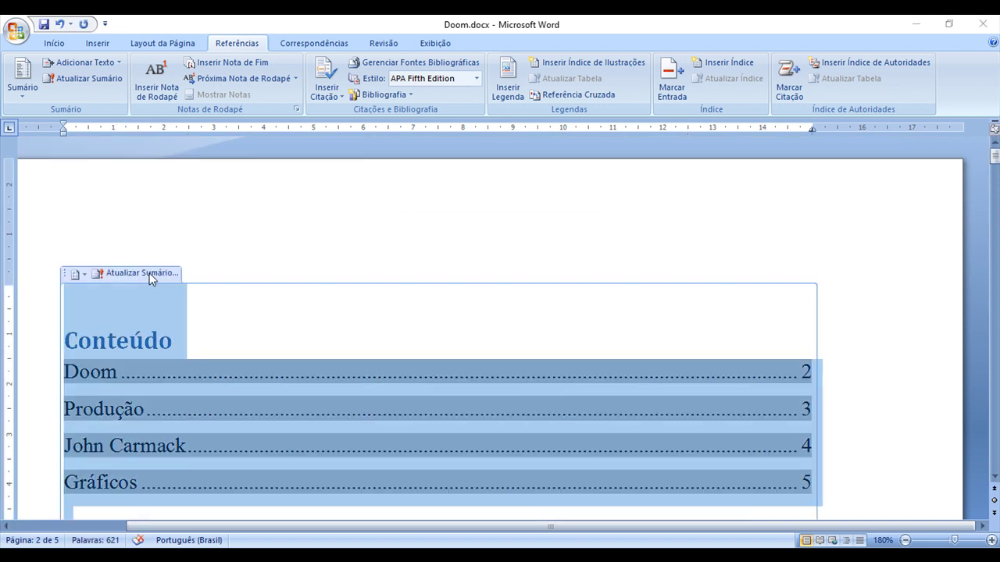
{"action": "left_click", "coordinate": [505, 310]}
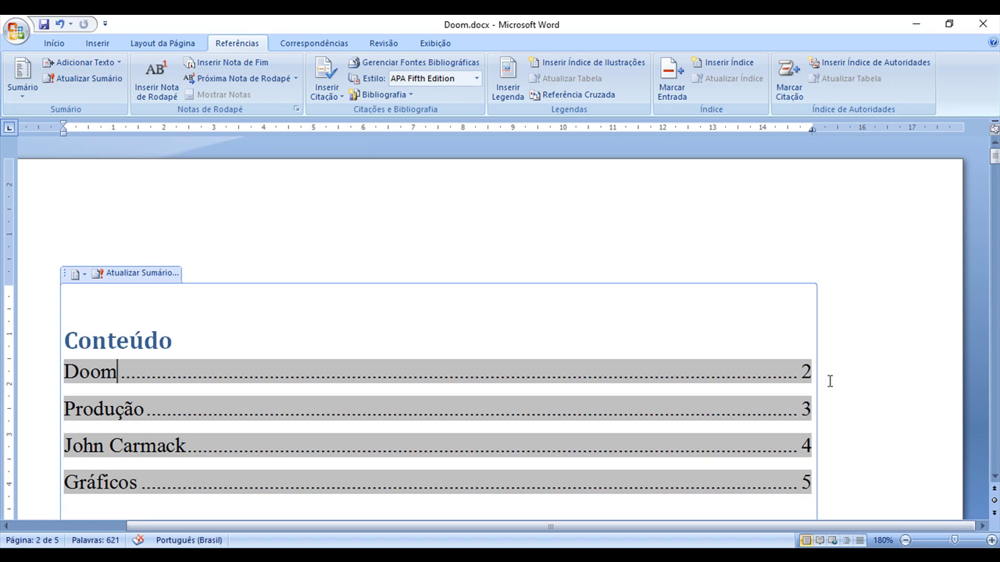
{"action": "left_click", "coordinate": [142, 274]}
{"action": "left_click", "coordinate": [422, 286]}
{"action": "left_click", "coordinate": [507, 308]}
{"action": "type", "text": "dfsad fsdfs"}
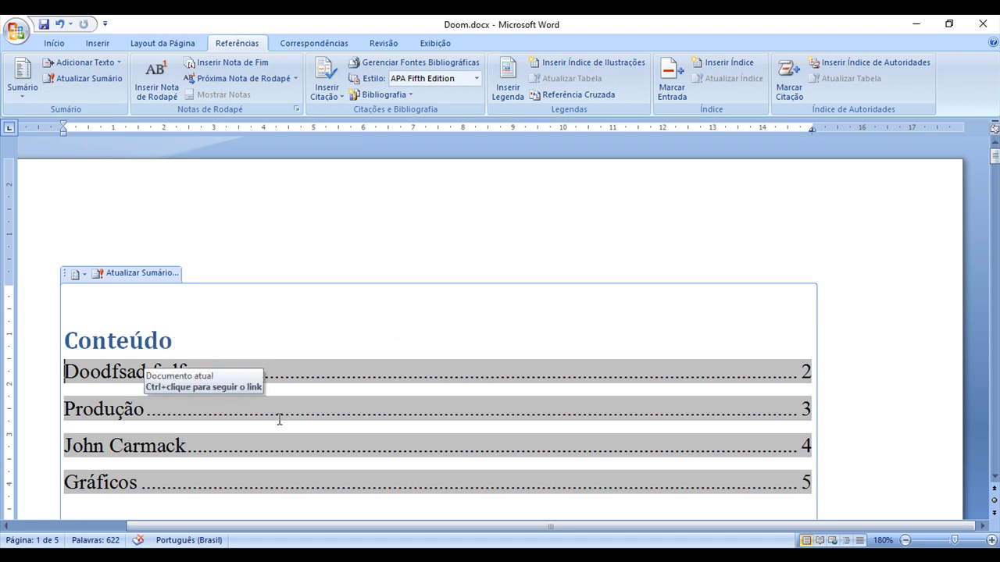
{"action": "scroll", "coordinate": [437, 457], "scroll_direction": "down", "scroll_amount": 5}
{"action": "scroll", "coordinate": [414, 435], "scroll_direction": "down", "scroll_amount": 8}
{"action": "scroll", "coordinate": [398, 428], "scroll_direction": "down", "scroll_amount": 5}
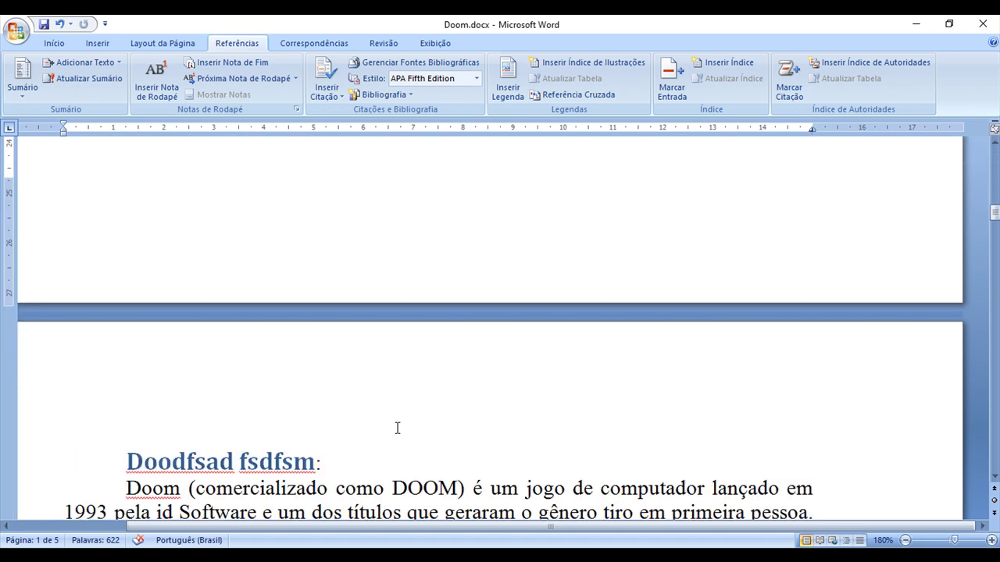
{"action": "scroll", "coordinate": [397, 428], "scroll_direction": "down", "scroll_amount": 4}
- Delete the extra letters so the first heading reads Doom again
{"action": "left_click_drag", "start_coordinate": [178, 207], "coordinate": [283, 219]}
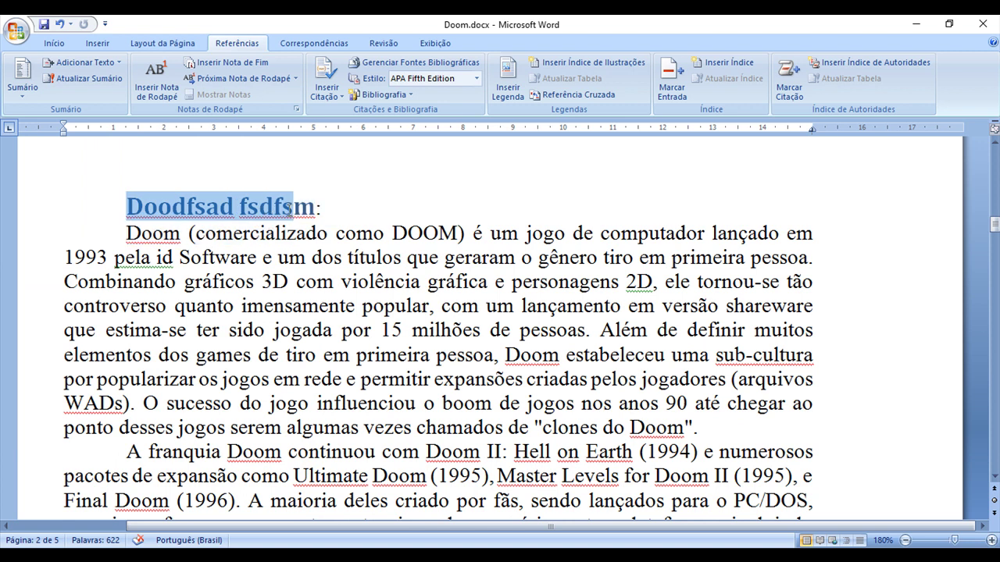
{"action": "key", "text": "Delete"}
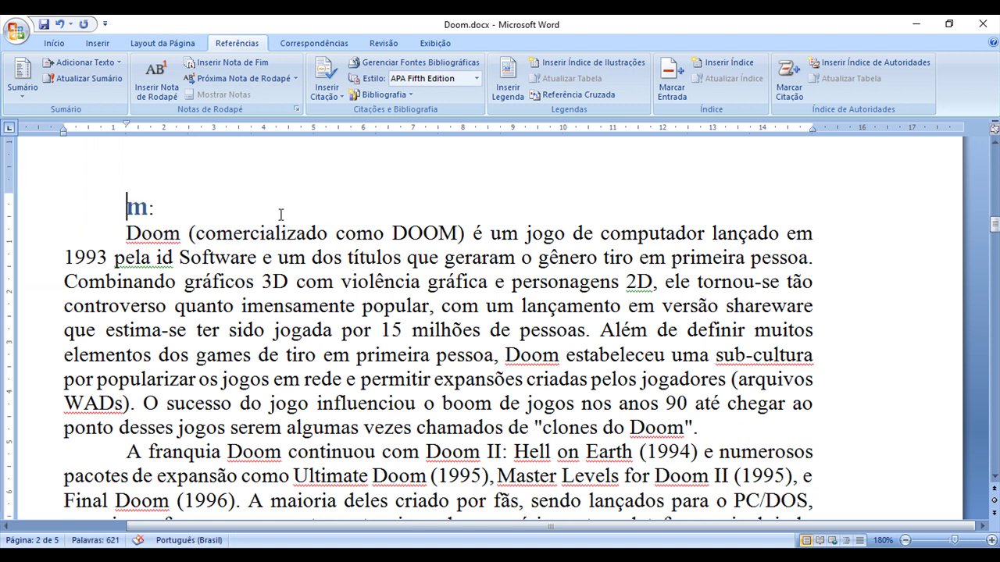
{"action": "key", "text": "ctrl+z"}
{"action": "key", "text": "Right"}
{"action": "key", "text": "shift+Left"}
{"action": "key", "text": "shift+Left"}
{"action": "key", "text": "shift+Left"}
{"action": "key", "text": "shift+Left"}
{"action": "key", "text": "shift+Left"}
{"action": "key", "text": "Delete"}
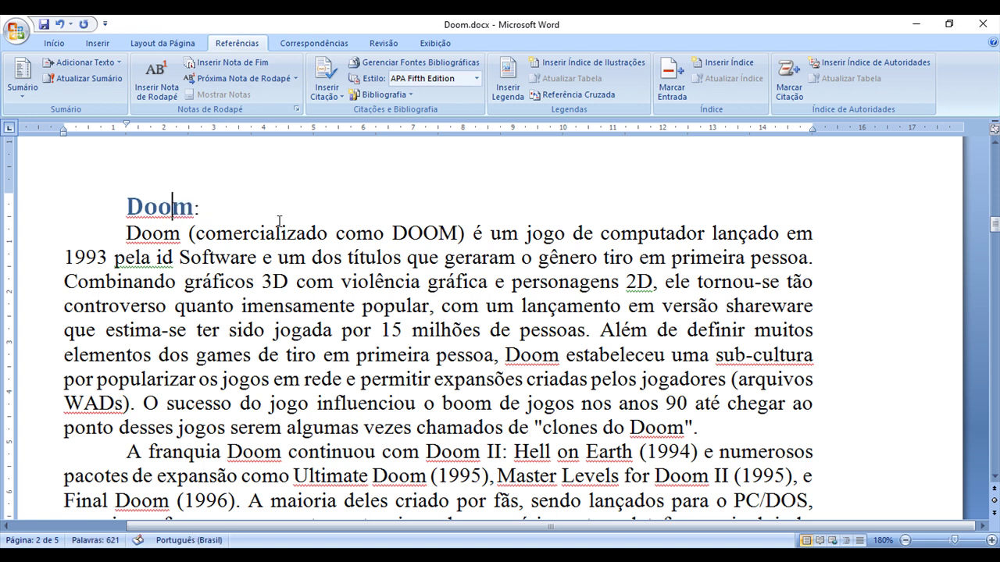
- Restyle the Produção heading as Subtítulo from the Início tab
{"action": "scroll", "coordinate": [625, 277], "scroll_direction": "up", "scroll_amount": 1}
{"action": "scroll", "coordinate": [297, 307], "scroll_direction": "up", "scroll_amount": 1}
{"action": "scroll", "coordinate": [297, 308], "scroll_direction": "down", "scroll_amount": 4}
{"action": "scroll", "coordinate": [220, 289], "scroll_direction": "down", "scroll_amount": 3}
{"action": "scroll", "coordinate": [219, 289], "scroll_direction": "down", "scroll_amount": 3}
{"action": "scroll", "coordinate": [211, 278], "scroll_direction": "down", "scroll_amount": 3}
{"action": "scroll", "coordinate": [214, 278], "scroll_direction": "up", "scroll_amount": 3}
{"action": "scroll", "coordinate": [230, 277], "scroll_direction": "up", "scroll_amount": 1}
{"action": "scroll", "coordinate": [232, 278], "scroll_direction": "up", "scroll_amount": 5}
{"action": "scroll", "coordinate": [232, 258], "scroll_direction": "up", "scroll_amount": 6}
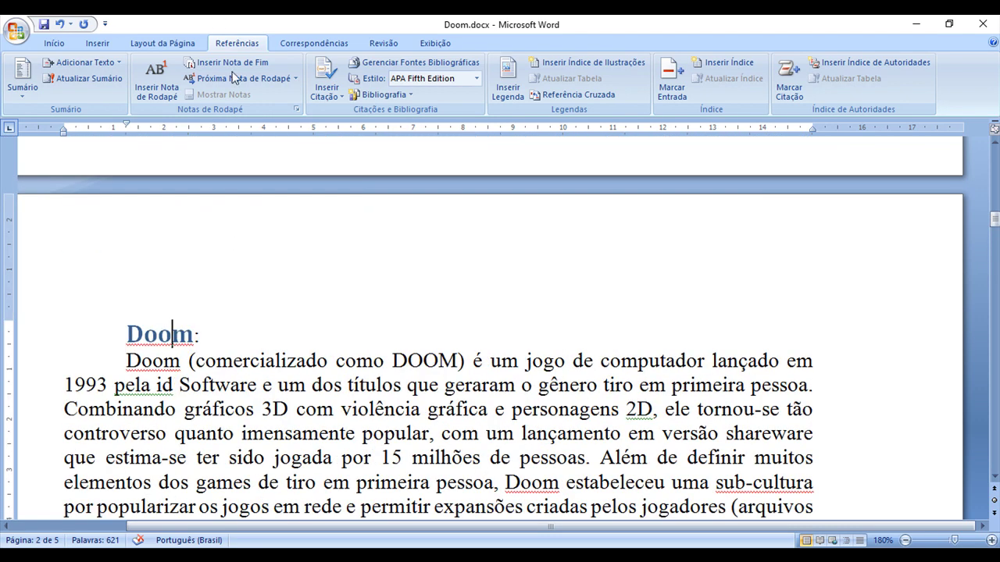
{"action": "scroll", "coordinate": [235, 296], "scroll_direction": "down", "scroll_amount": 1}
{"action": "scroll", "coordinate": [279, 306], "scroll_direction": "down", "scroll_amount": 10}
{"action": "scroll", "coordinate": [277, 312], "scroll_direction": "down", "scroll_amount": 1}
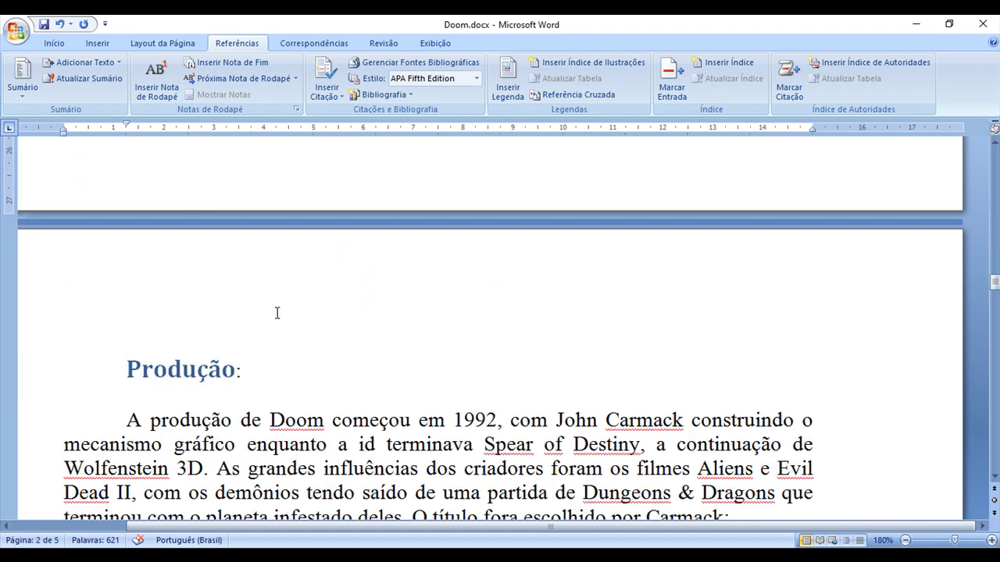
{"action": "scroll", "coordinate": [277, 313], "scroll_direction": "down", "scroll_amount": 3}
{"action": "double_click", "coordinate": [172, 242]}
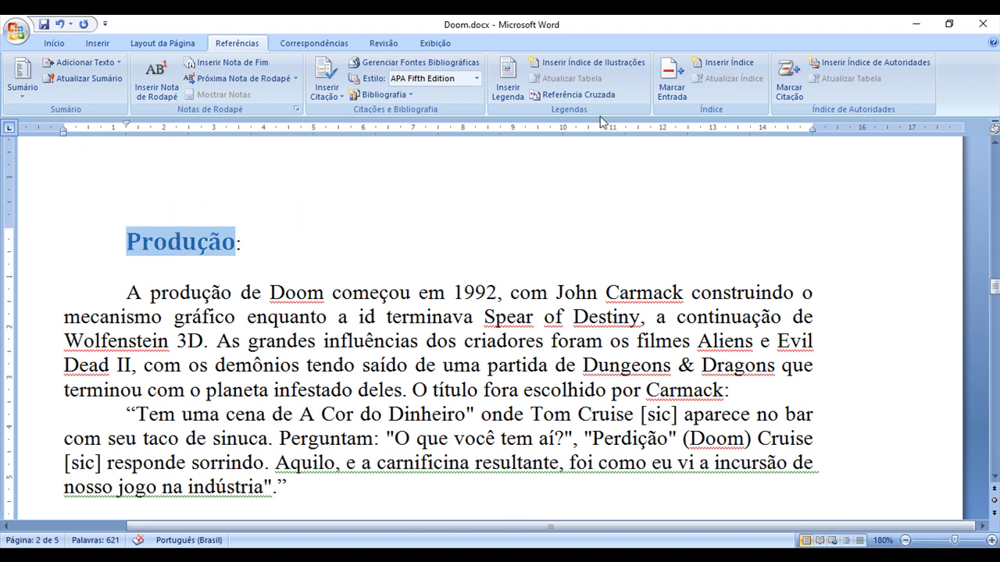
{"action": "left_click", "coordinate": [54, 44]}
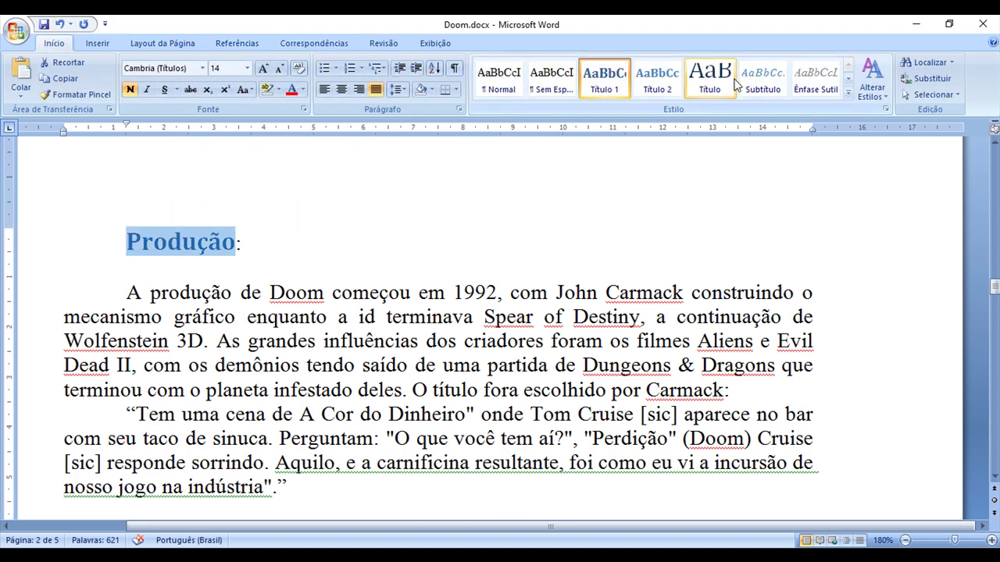
{"action": "left_click", "coordinate": [762, 78]}
- Restyle the Gráficos heading as Subtítulo
{"action": "scroll", "coordinate": [281, 250], "scroll_direction": "down", "scroll_amount": 5}
{"action": "scroll", "coordinate": [268, 266], "scroll_direction": "down", "scroll_amount": 3}
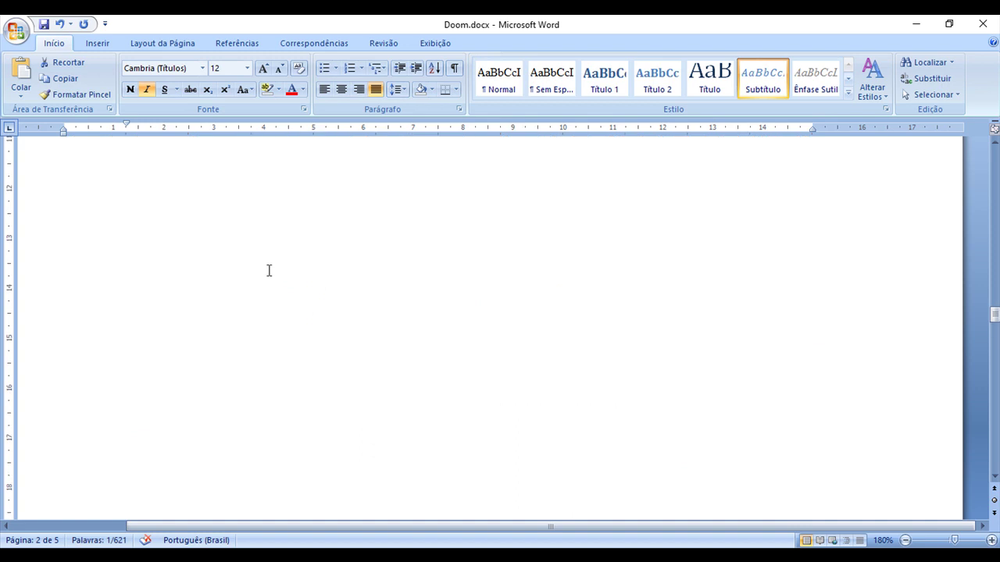
{"action": "scroll", "coordinate": [269, 270], "scroll_direction": "down", "scroll_amount": 5}
{"action": "scroll", "coordinate": [256, 290], "scroll_direction": "down", "scroll_amount": 2}
{"action": "scroll", "coordinate": [247, 288], "scroll_direction": "up", "scroll_amount": 1}
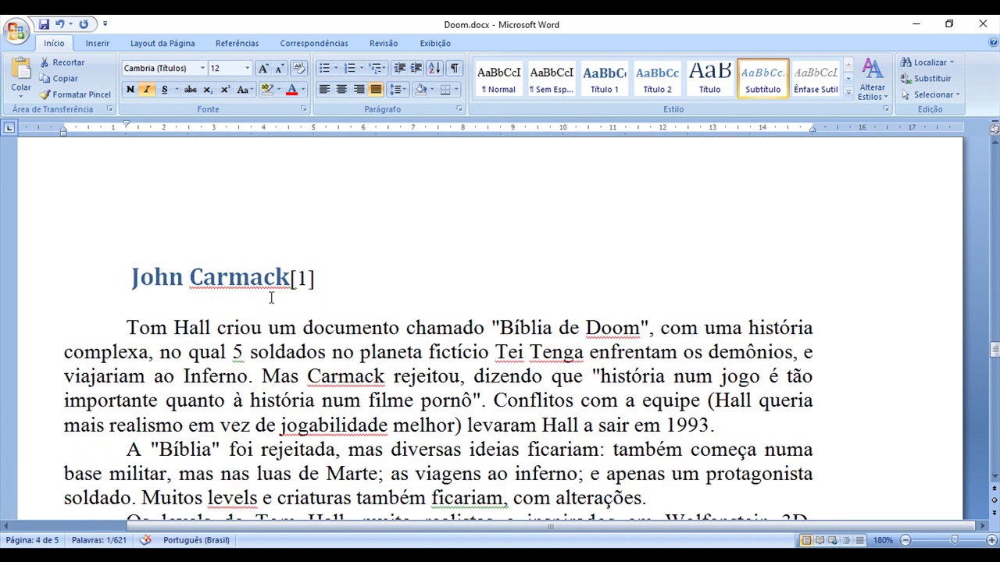
{"action": "scroll", "coordinate": [265, 301], "scroll_direction": "down", "scroll_amount": 5}
{"action": "scroll", "coordinate": [227, 306], "scroll_direction": "down", "scroll_amount": 3}
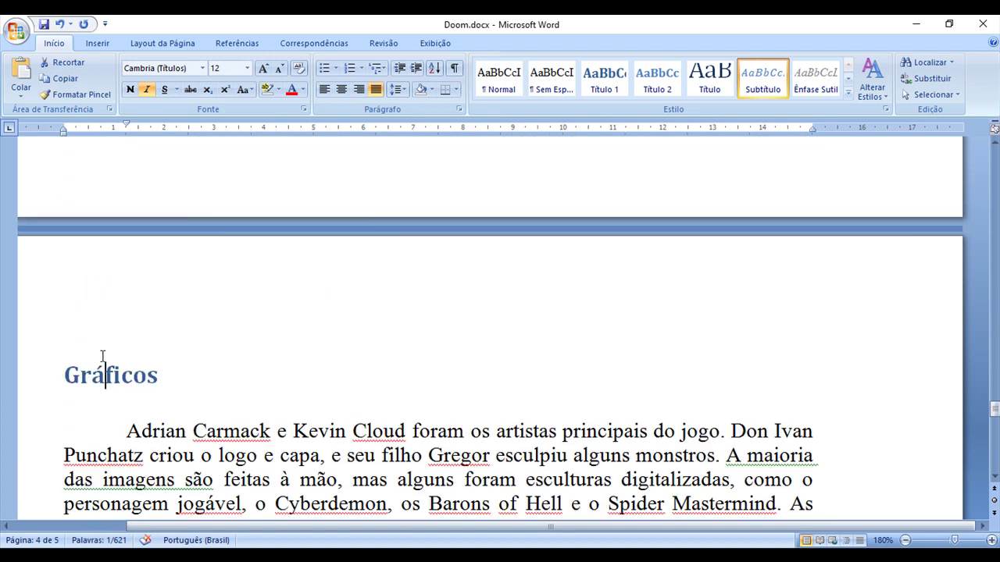
{"action": "double_click", "coordinate": [102, 356]}
{"action": "double_click", "coordinate": [139, 384]}
{"action": "double_click", "coordinate": [135, 377]}
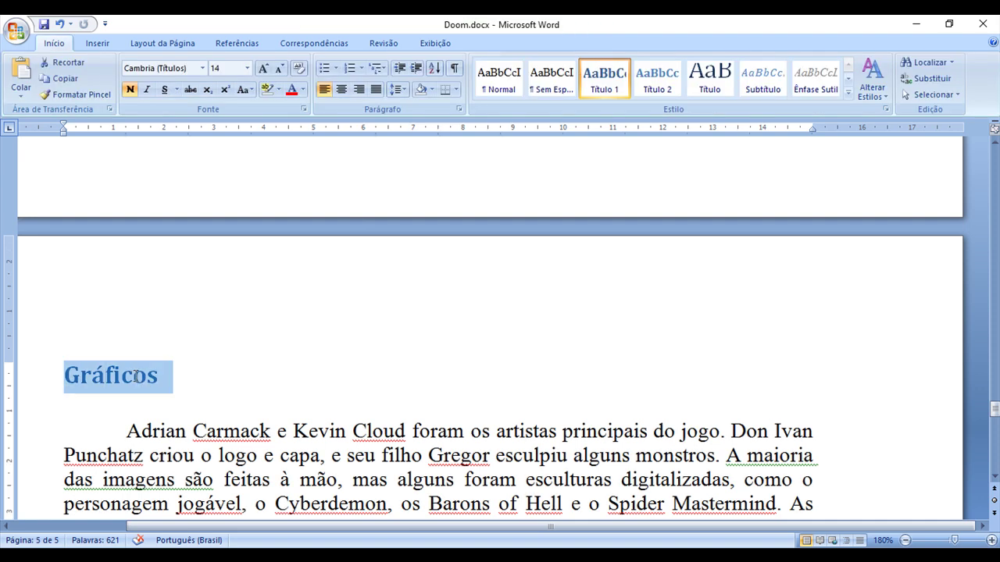
{"action": "left_click", "coordinate": [761, 86]}
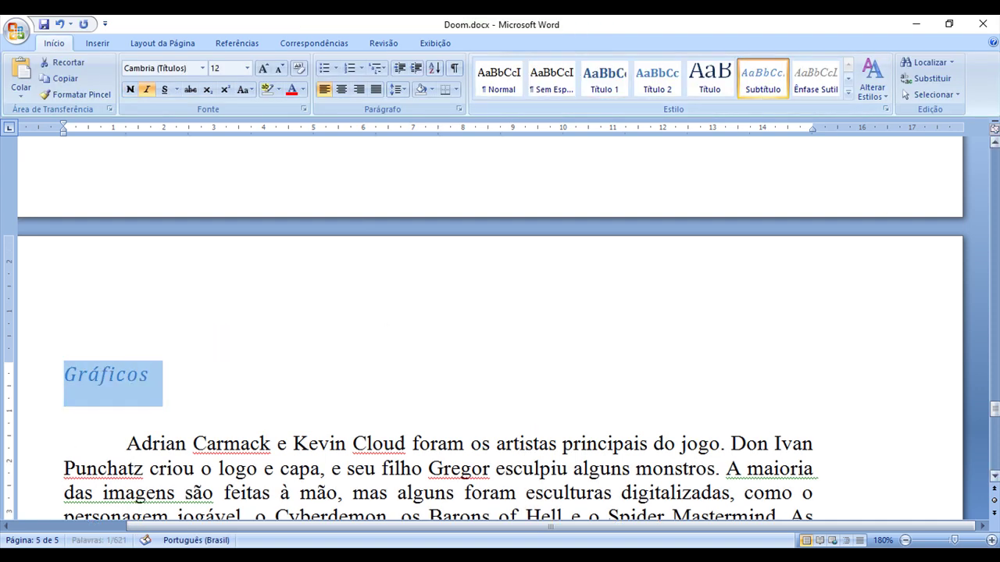
- Remove the page break and extra blank lines so the document spans three pages
{"action": "left_click_drag", "start_coordinate": [994, 412], "coordinate": [991, 352]}
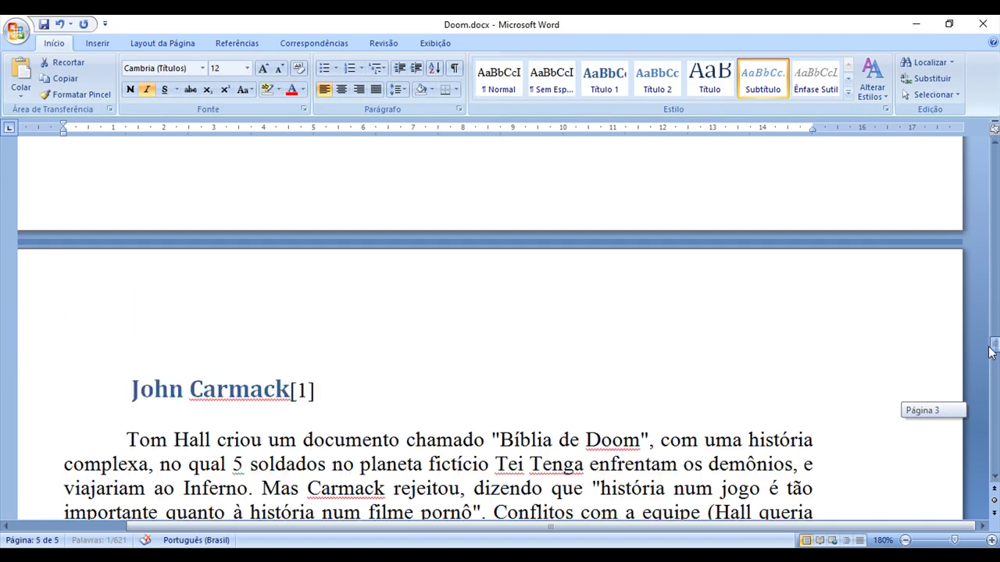
{"action": "scroll", "coordinate": [495, 259], "scroll_direction": "down", "scroll_amount": 1}
{"action": "scroll", "coordinate": [500, 250], "scroll_direction": "down", "scroll_amount": 5}
{"action": "left_click", "coordinate": [504, 272]}
{"action": "left_click", "coordinate": [517, 186]}
{"action": "key", "text": "ctrl+z"}
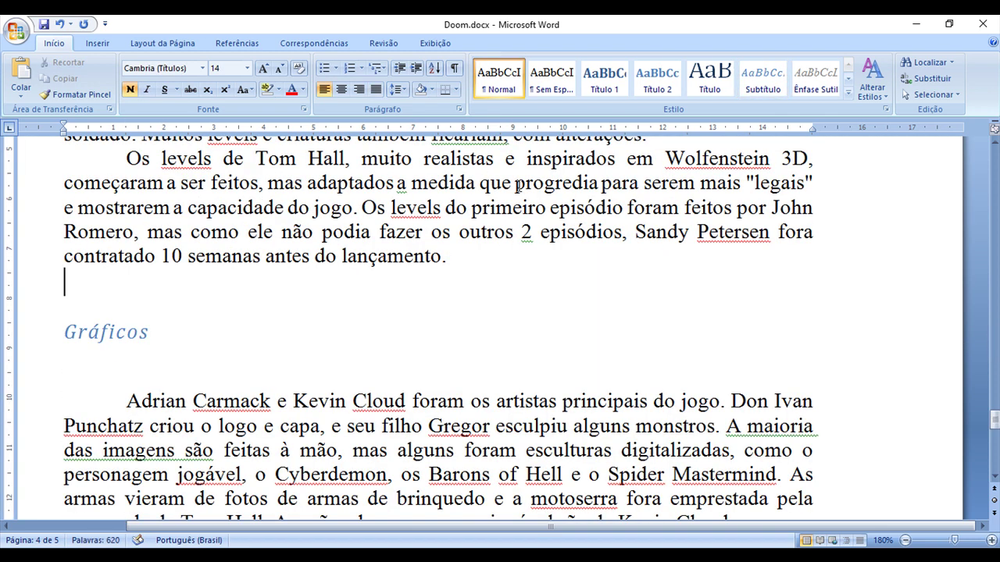
{"action": "key", "text": "Delete"}
{"action": "key", "text": "Return"}
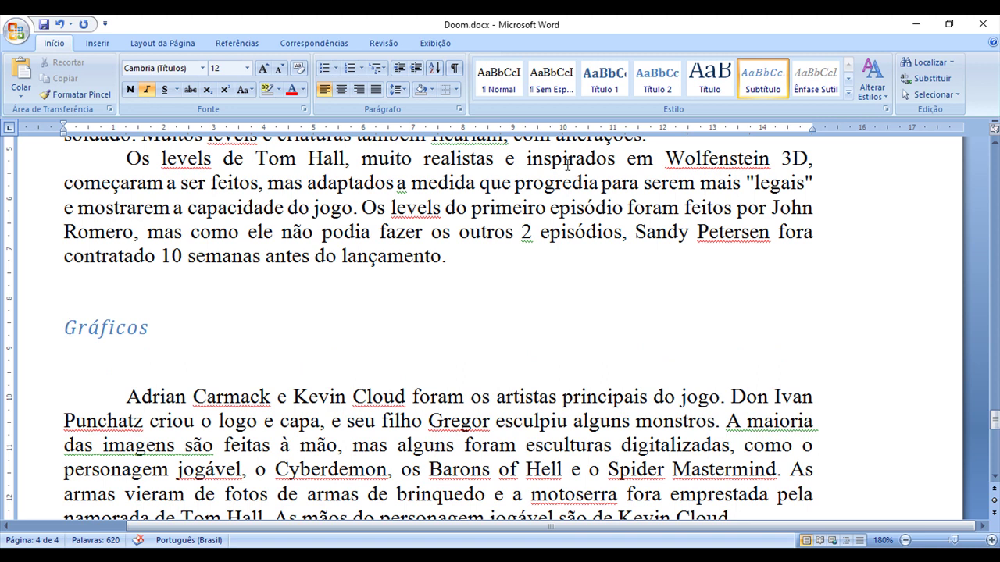
{"action": "scroll", "coordinate": [528, 176], "scroll_direction": "up", "scroll_amount": 3}
{"action": "scroll", "coordinate": [185, 260], "scroll_direction": "up", "scroll_amount": 4}
{"action": "scroll", "coordinate": [201, 350], "scroll_direction": "up", "scroll_amount": 3}
{"action": "scroll", "coordinate": [205, 351], "scroll_direction": "up", "scroll_amount": 5}
{"action": "scroll", "coordinate": [209, 353], "scroll_direction": "up", "scroll_amount": 3}
{"action": "scroll", "coordinate": [221, 362], "scroll_direction": "up", "scroll_amount": 3}
{"action": "scroll", "coordinate": [221, 364], "scroll_direction": "up", "scroll_amount": 3}
{"action": "left_click", "coordinate": [222, 365]}
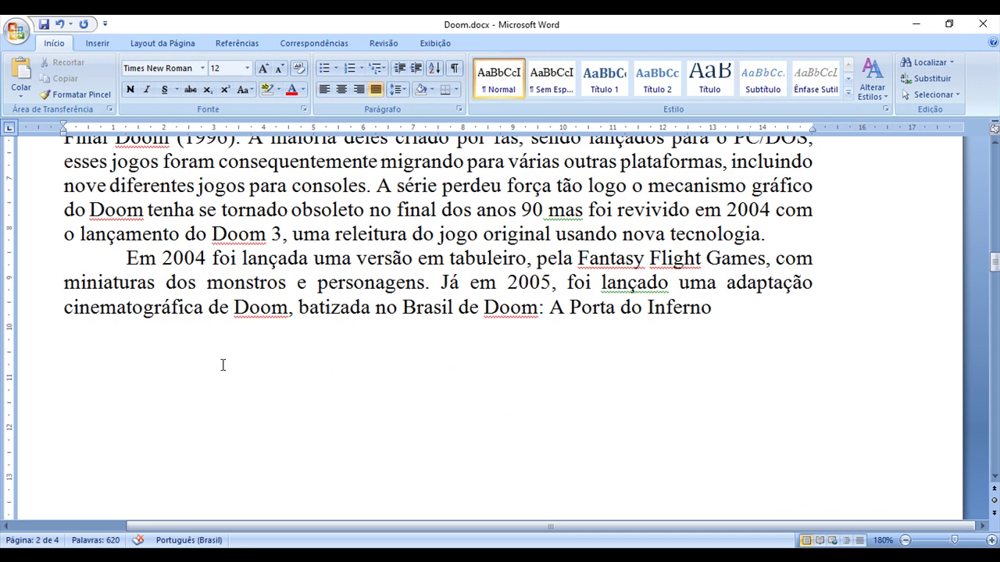
{"action": "scroll", "coordinate": [222, 365], "scroll_direction": "down", "scroll_amount": 3}
{"action": "scroll", "coordinate": [223, 365], "scroll_direction": "down", "scroll_amount": 3}
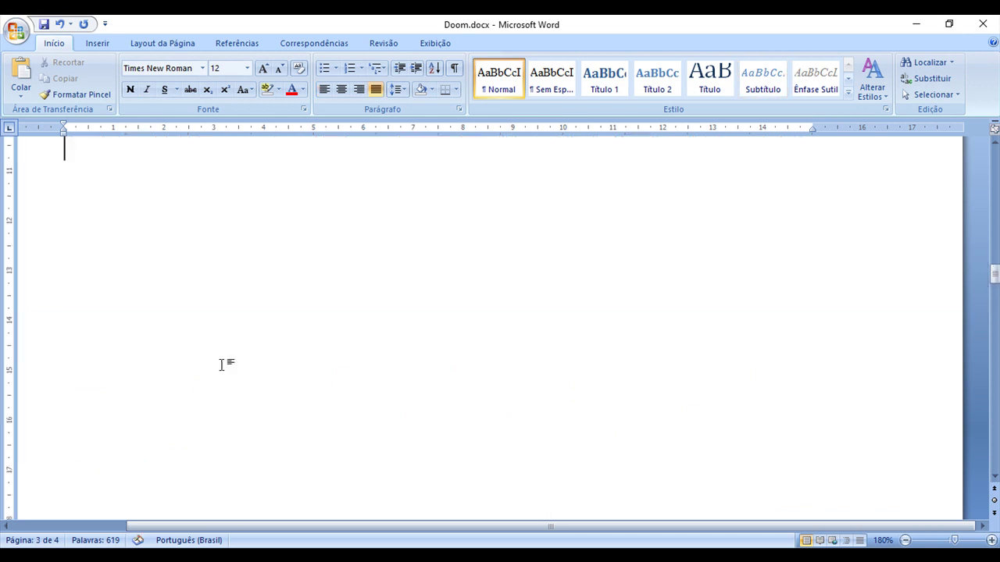
{"action": "scroll", "coordinate": [222, 364], "scroll_direction": "up", "scroll_amount": 1}
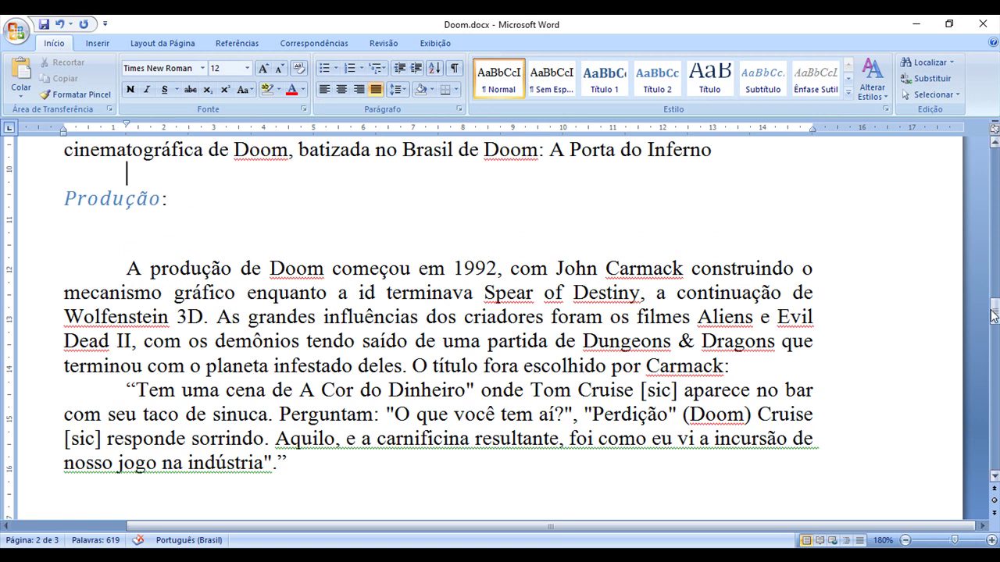
{"action": "left_click_drag", "start_coordinate": [993, 313], "coordinate": [994, 160]}
- Update the Conteúdo table of contents: page numbers only first, then the entire table
{"action": "left_click", "coordinate": [171, 344]}
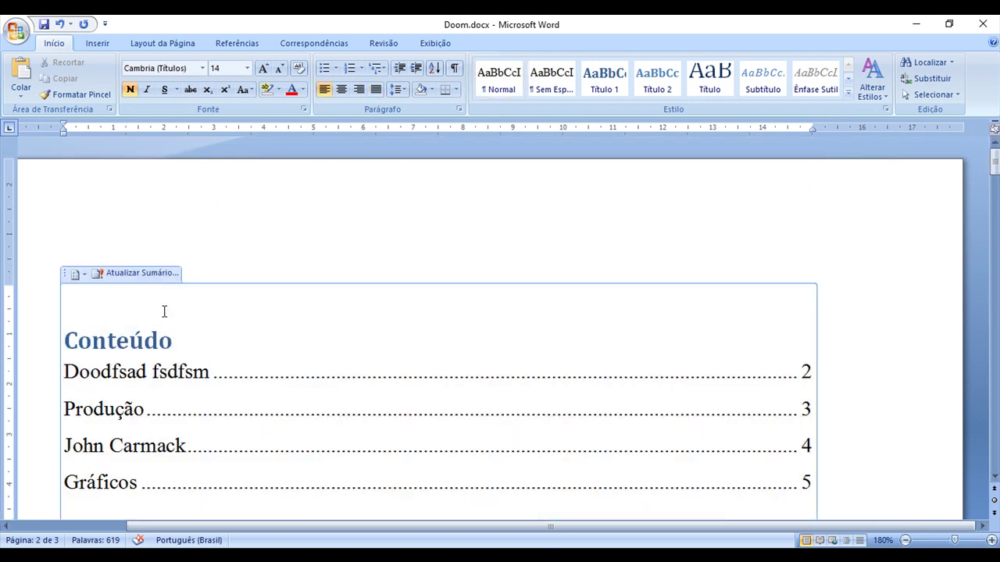
{"action": "left_click", "coordinate": [154, 273]}
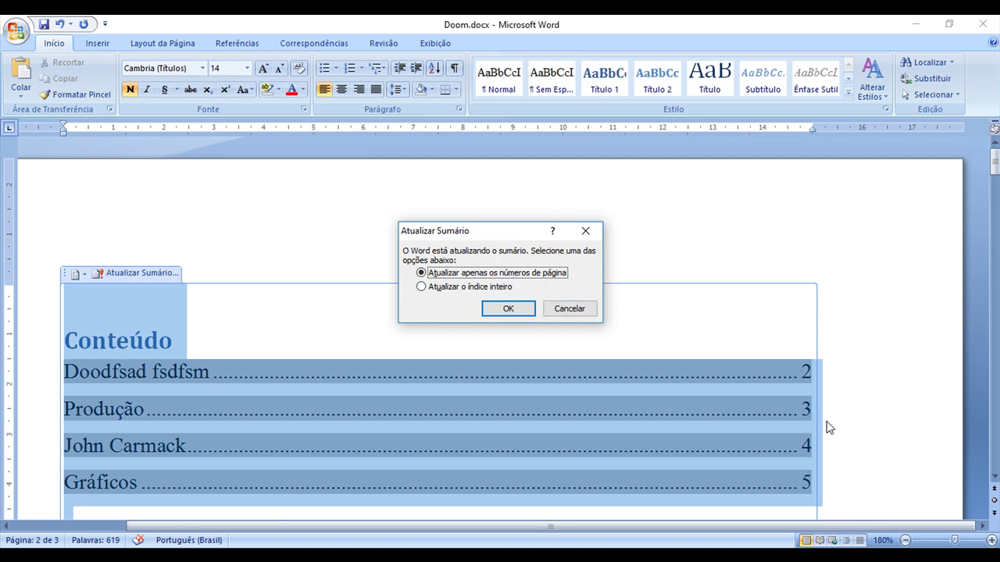
{"action": "left_click", "coordinate": [505, 309]}
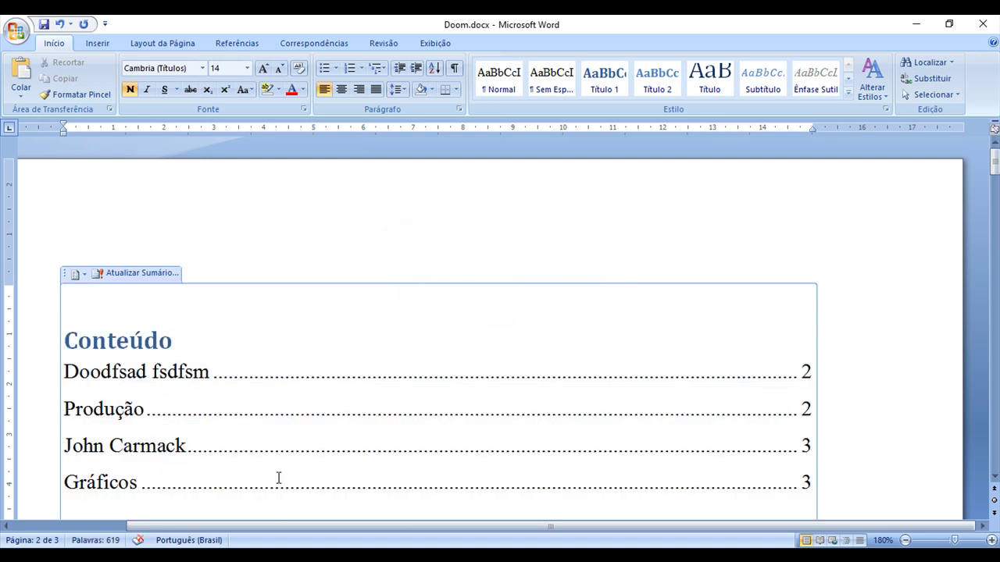
{"action": "left_click", "coordinate": [118, 446]}
{"action": "left_click", "coordinate": [139, 273]}
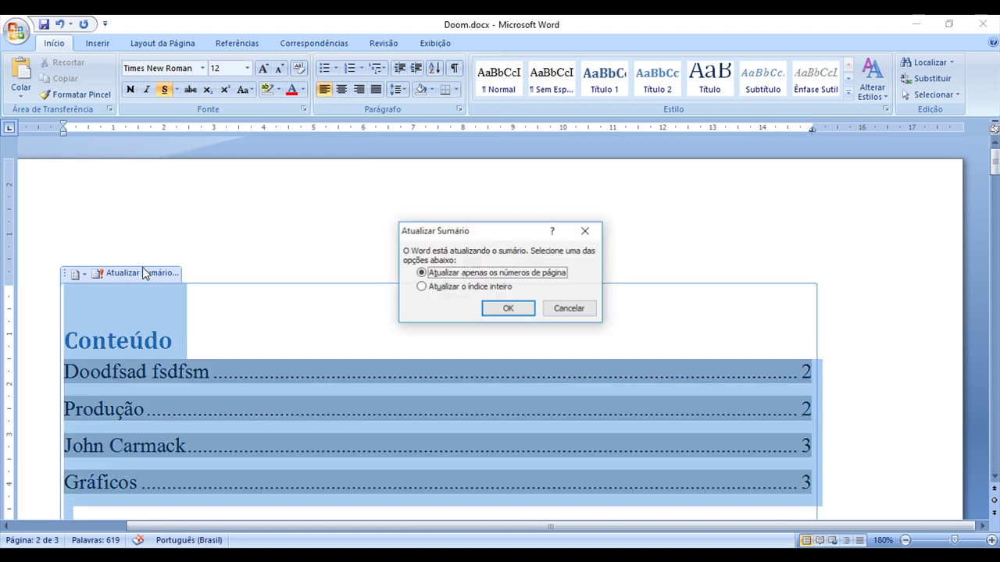
{"action": "left_click", "coordinate": [434, 287]}
{"action": "left_click", "coordinate": [504, 309]}
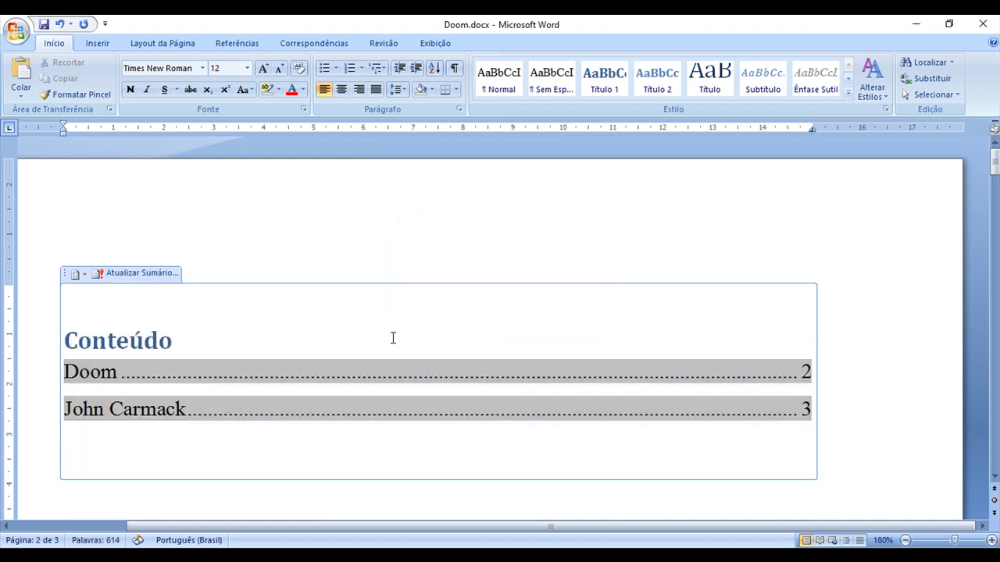
{"action": "scroll", "coordinate": [426, 470], "scroll_direction": "down", "scroll_amount": 1}
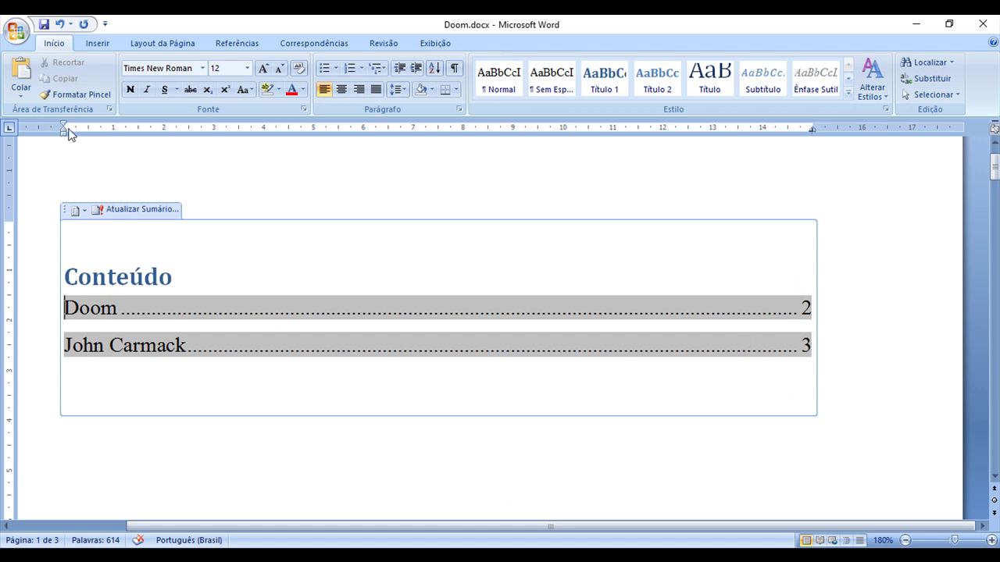
- Reinsert the table of contents using the Sumário Automático 1 style
{"action": "left_click", "coordinate": [240, 44]}
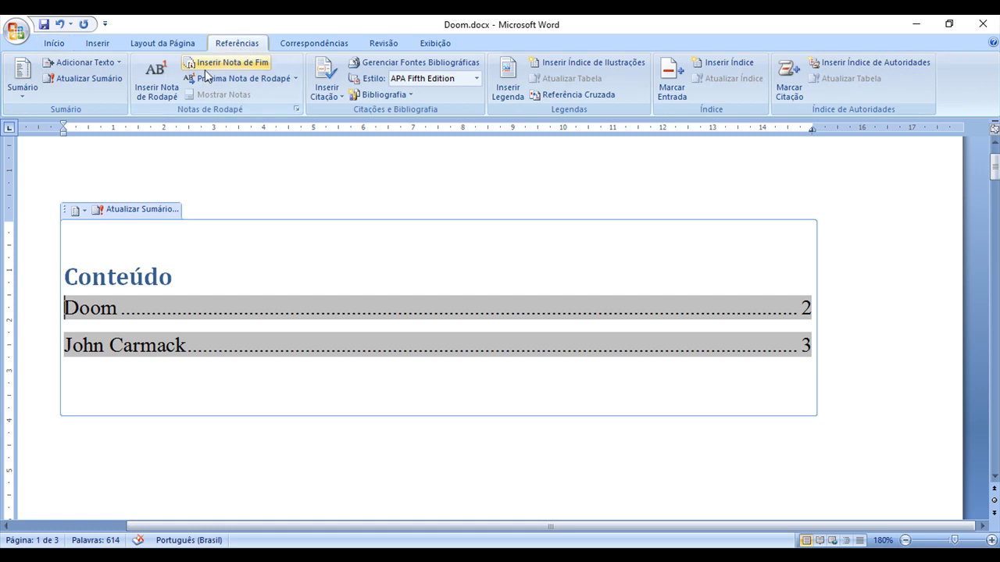
{"action": "left_click", "coordinate": [23, 94]}
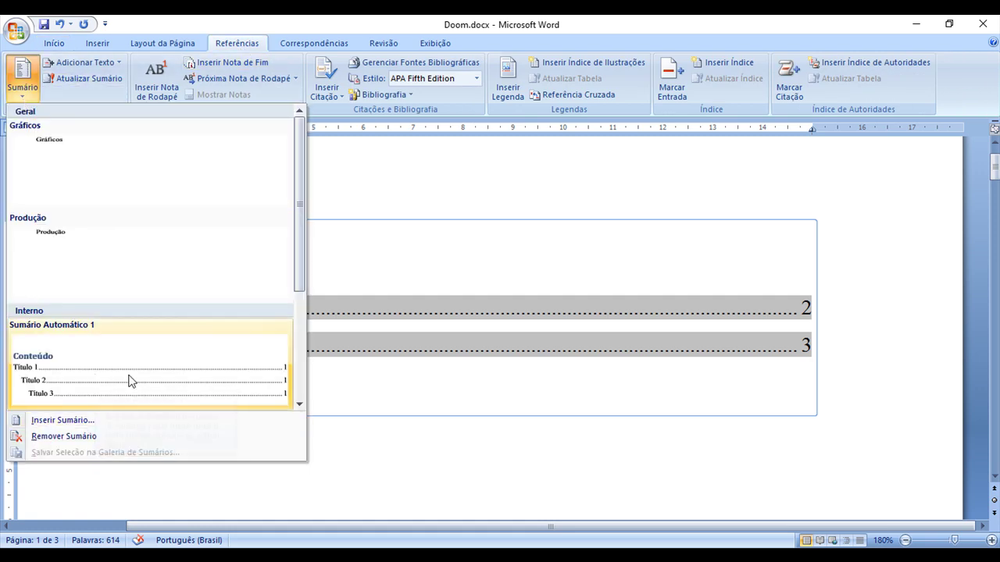
{"action": "left_click", "coordinate": [91, 332]}
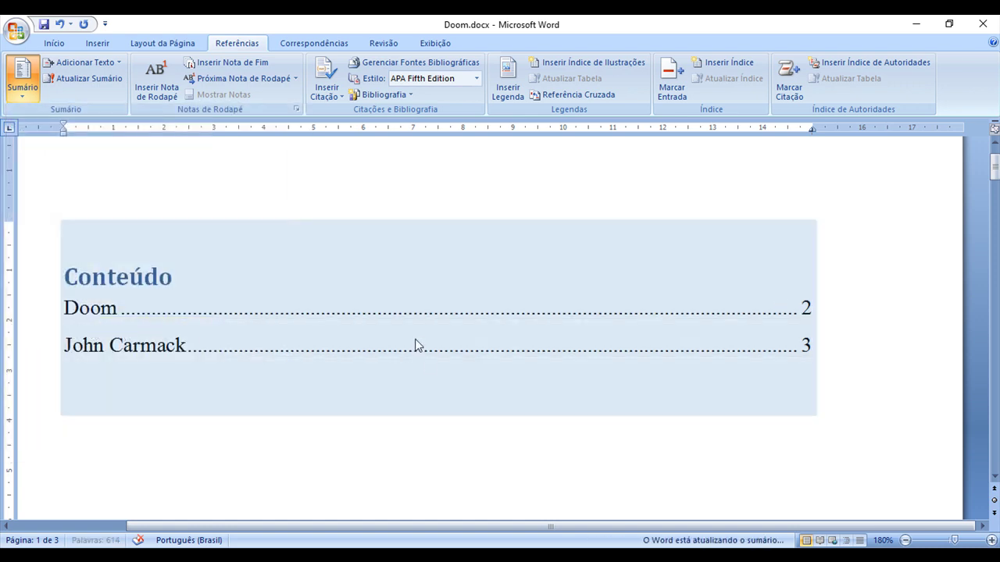
- Open the Inserir Sumário custom settings and cancel without changes
{"action": "left_click", "coordinate": [22, 78]}
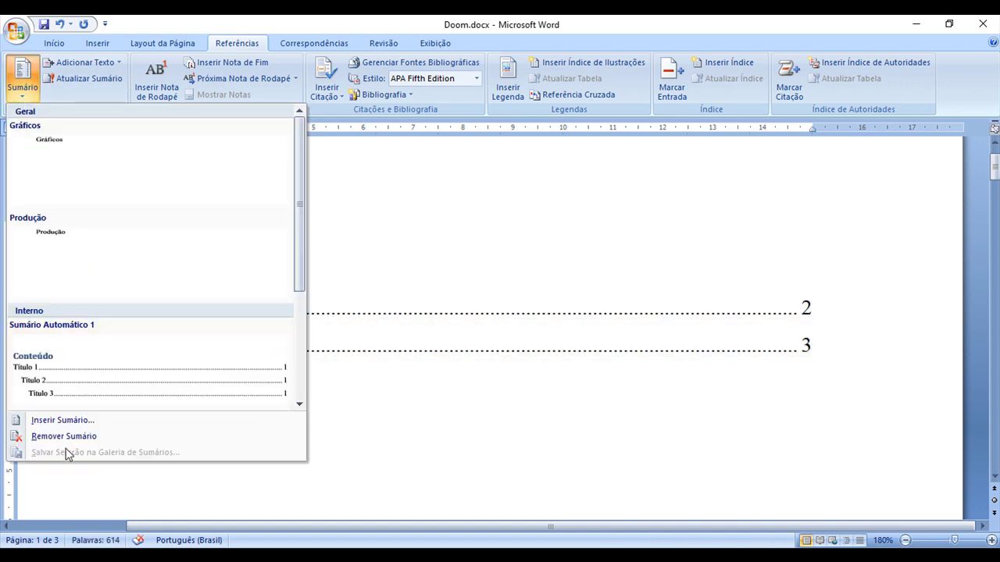
{"action": "left_click", "coordinate": [60, 420]}
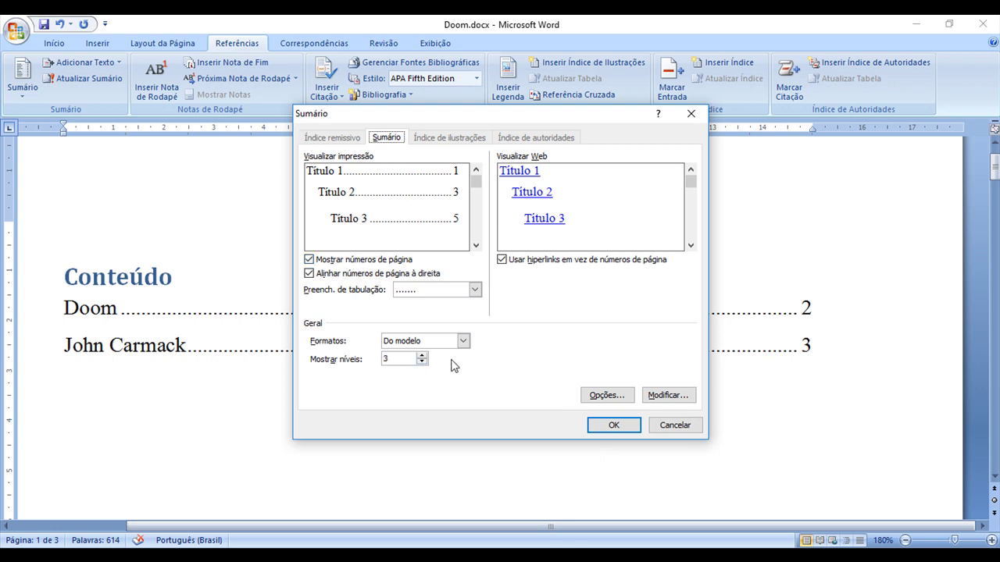
{"action": "left_click", "coordinate": [673, 425]}
{"action": "left_click", "coordinate": [147, 223]}
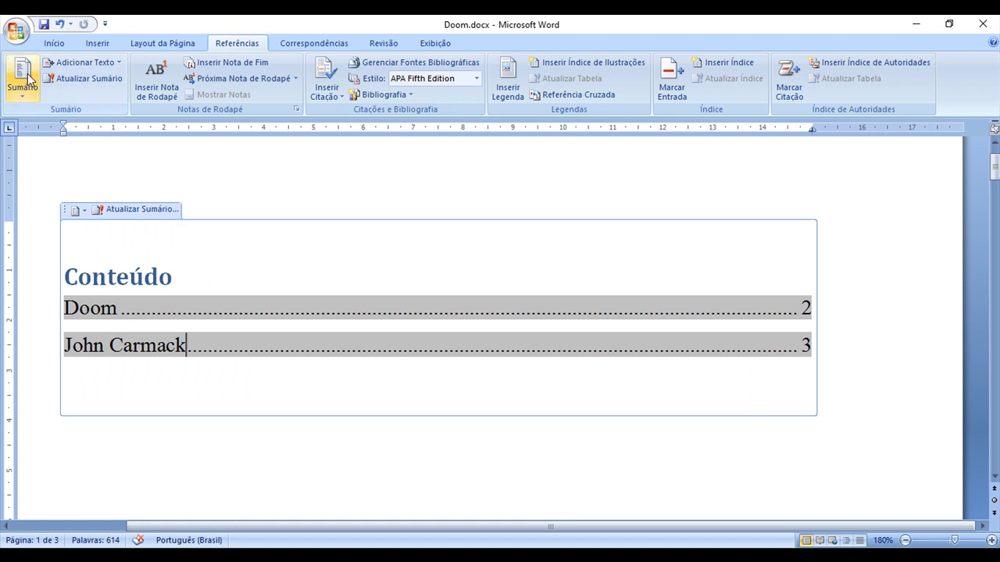
{"action": "left_click", "coordinate": [54, 43]}
- Apply the Título 2 heading style to Produção and Gráficos
{"action": "scroll", "coordinate": [206, 274], "scroll_direction": "down", "scroll_amount": 6}
{"action": "scroll", "coordinate": [221, 359], "scroll_direction": "down", "scroll_amount": 5}
{"action": "scroll", "coordinate": [201, 342], "scroll_direction": "down", "scroll_amount": 6}
{"action": "scroll", "coordinate": [200, 342], "scroll_direction": "down", "scroll_amount": 5}
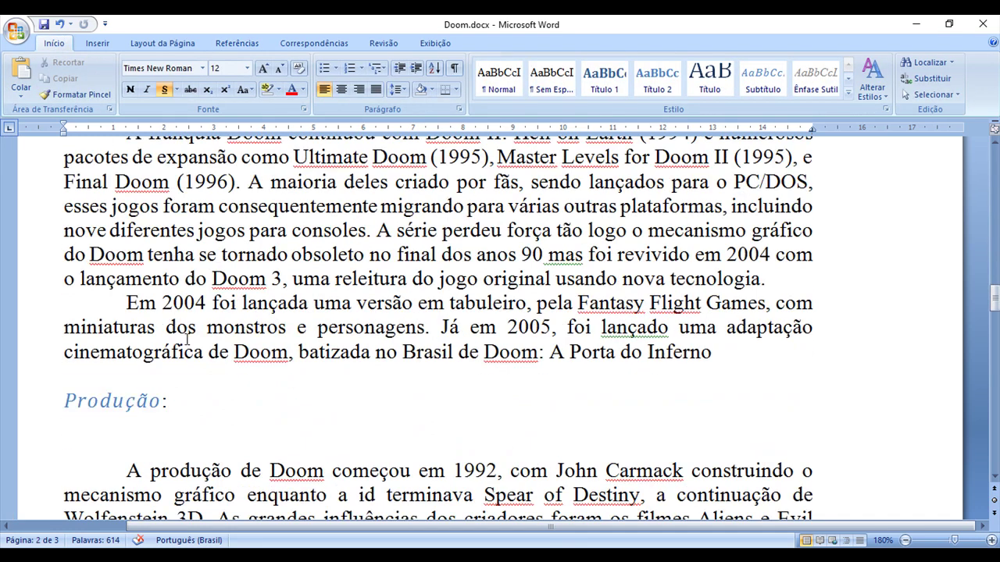
{"action": "double_click", "coordinate": [116, 408]}
{"action": "left_click", "coordinate": [656, 82]}
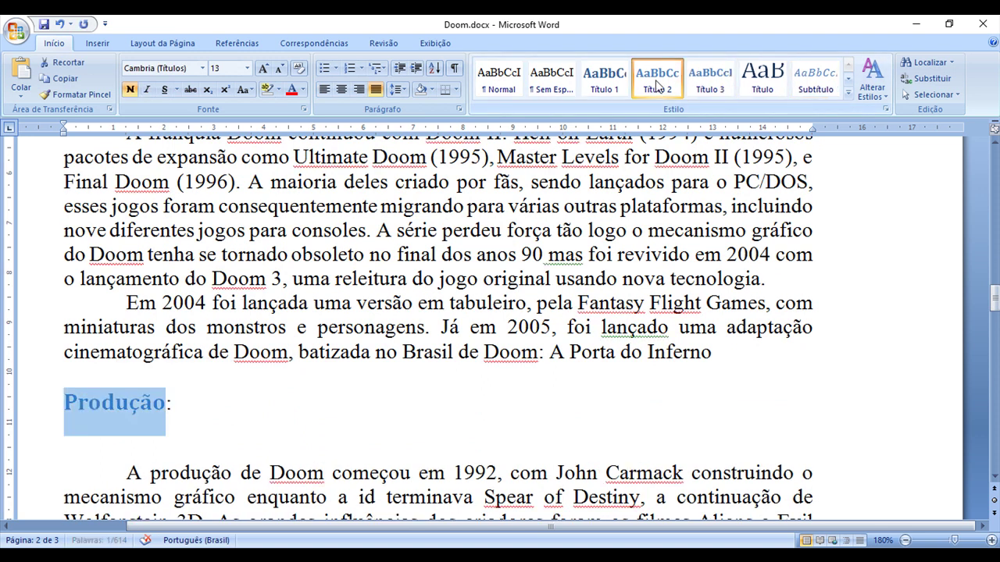
{"action": "scroll", "coordinate": [403, 305], "scroll_direction": "down", "scroll_amount": 4}
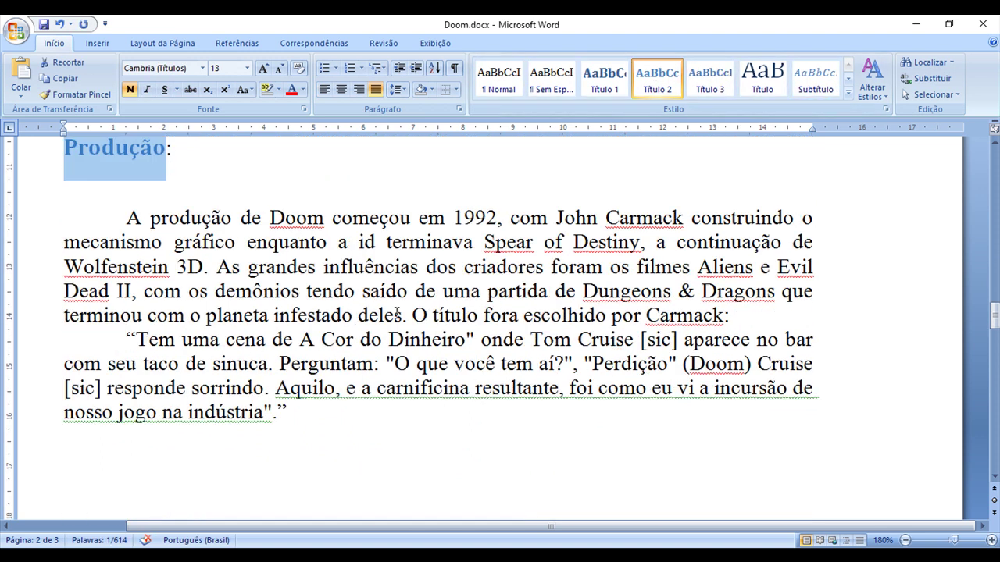
{"action": "scroll", "coordinate": [375, 321], "scroll_direction": "down", "scroll_amount": 6}
{"action": "scroll", "coordinate": [375, 321], "scroll_direction": "down", "scroll_amount": 4}
{"action": "scroll", "coordinate": [275, 293], "scroll_direction": "down", "scroll_amount": 4}
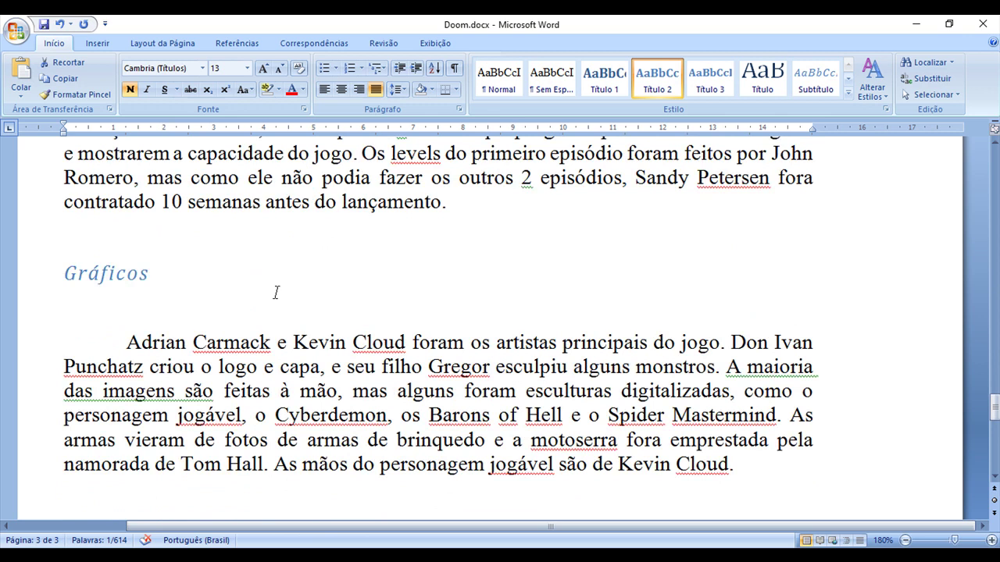
{"action": "double_click", "coordinate": [106, 273]}
{"action": "left_click", "coordinate": [659, 74]}
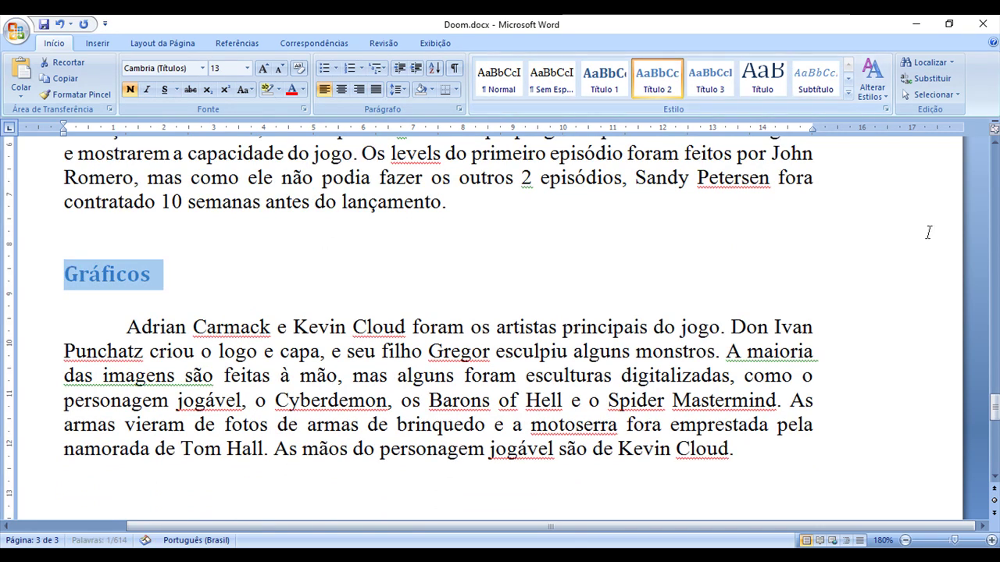
- Rebuild the entire table of contents so it lists Produção and Gráficos
{"action": "left_click_drag", "start_coordinate": [993, 406], "coordinate": [993, 160]}
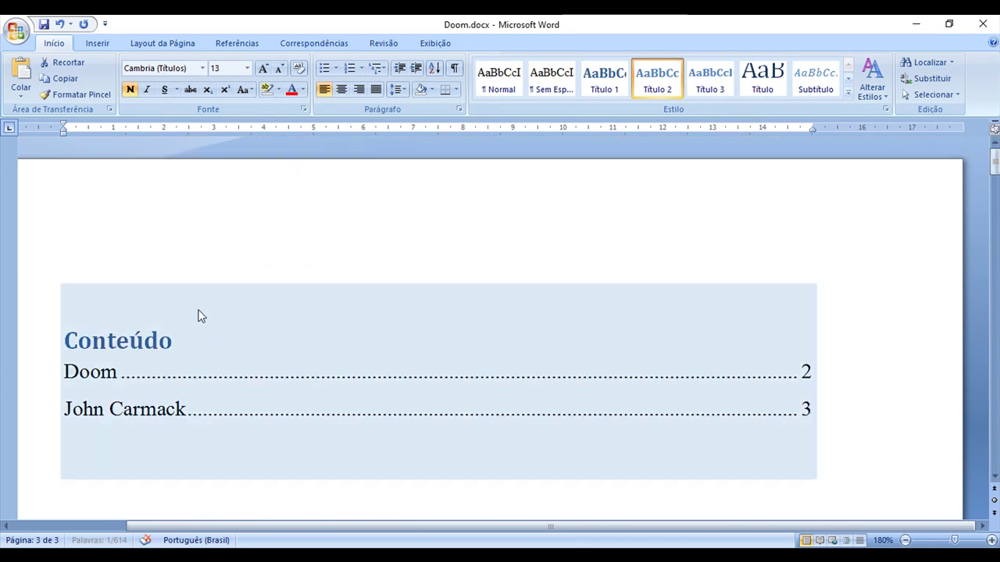
{"action": "left_click", "coordinate": [212, 325]}
{"action": "left_click", "coordinate": [155, 275]}
{"action": "left_click", "coordinate": [504, 287]}
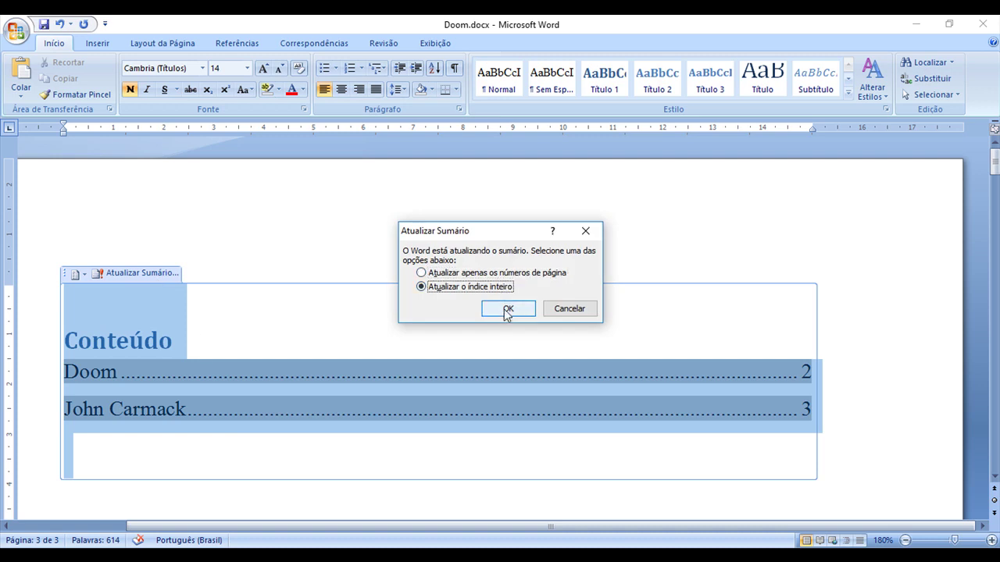
{"action": "left_click", "coordinate": [507, 308]}
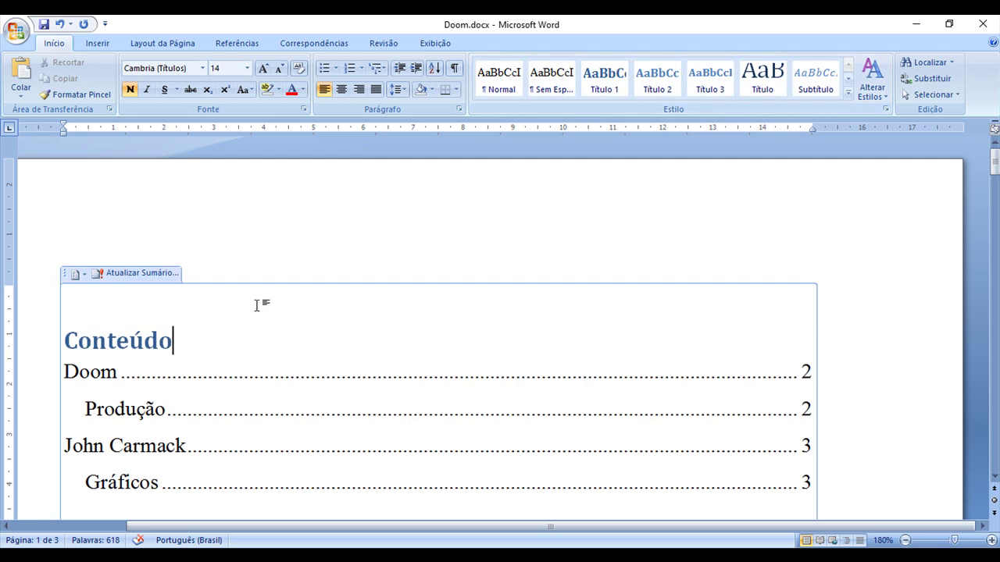
{"action": "scroll", "coordinate": [277, 326], "scroll_direction": "down", "scroll_amount": 3}
- Apply the Título 3 heading style to the John Carmack heading
{"action": "scroll", "coordinate": [281, 328], "scroll_direction": "down", "scroll_amount": 8}
{"action": "scroll", "coordinate": [295, 331], "scroll_direction": "down", "scroll_amount": 7}
{"action": "scroll", "coordinate": [295, 331], "scroll_direction": "down", "scroll_amount": 5}
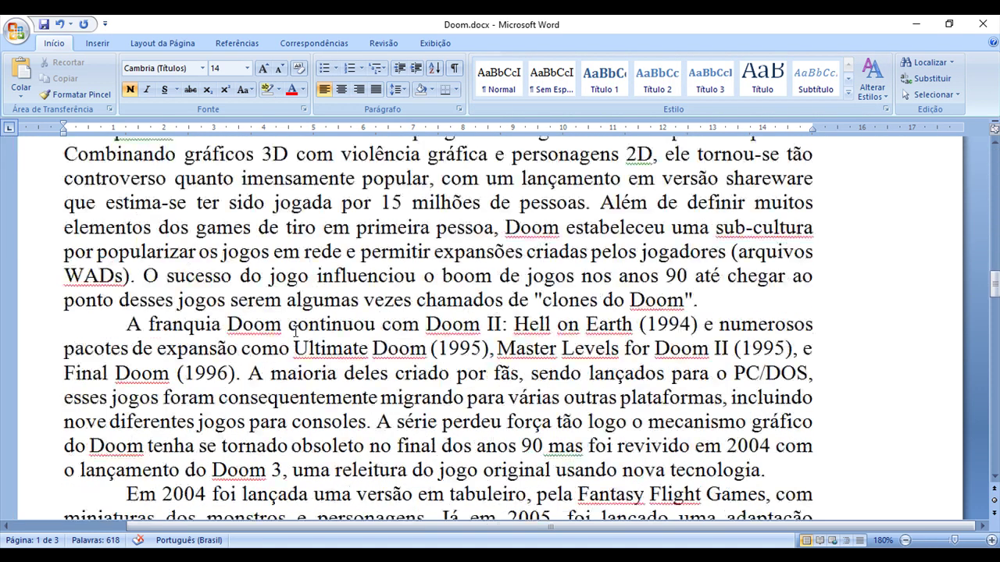
{"action": "scroll", "coordinate": [290, 330], "scroll_direction": "down", "scroll_amount": 5}
{"action": "double_click", "coordinate": [117, 210]}
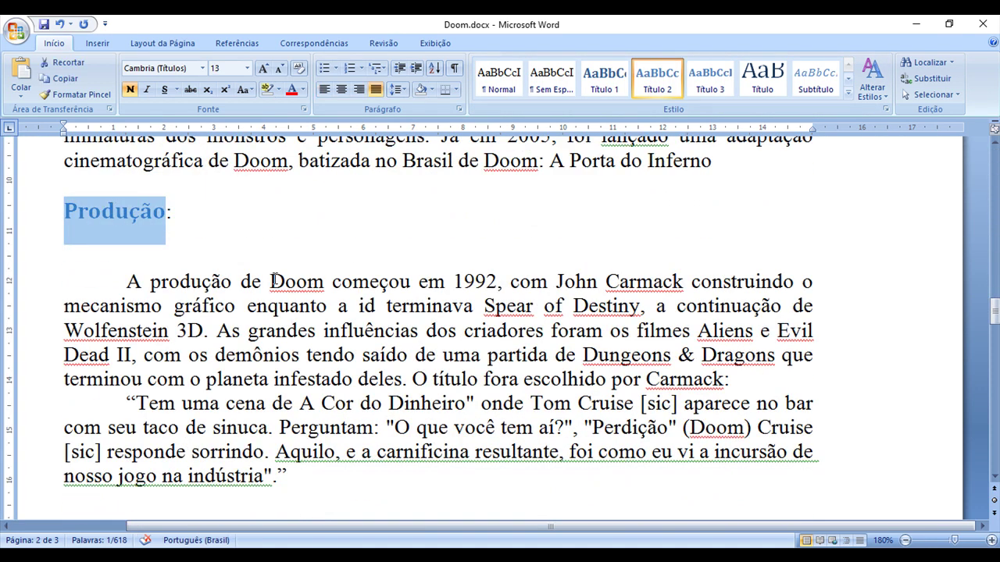
{"action": "scroll", "coordinate": [247, 276], "scroll_direction": "up", "scroll_amount": 4}
{"action": "scroll", "coordinate": [289, 287], "scroll_direction": "down", "scroll_amount": 5}
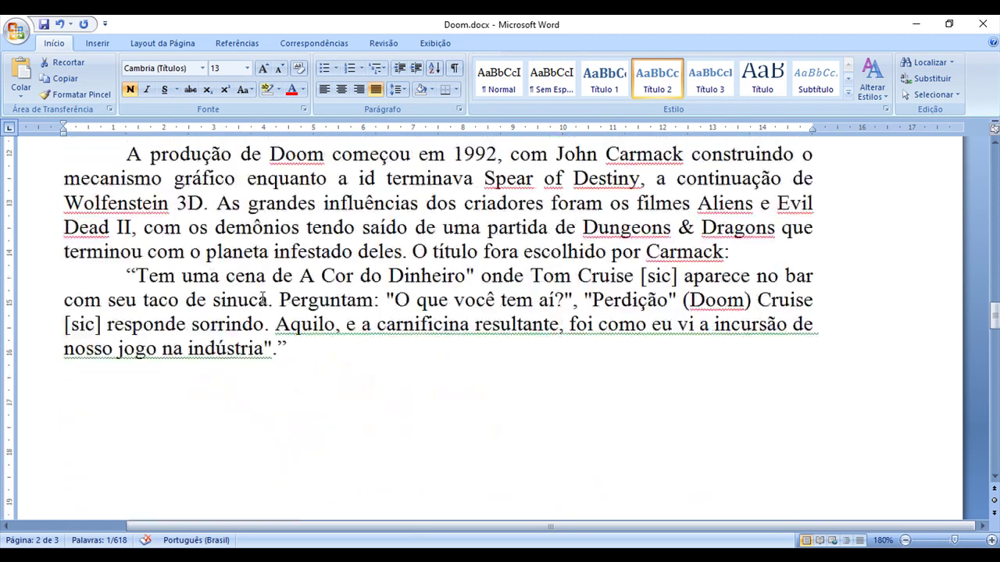
{"action": "scroll", "coordinate": [250, 297], "scroll_direction": "down", "scroll_amount": 5}
{"action": "scroll", "coordinate": [234, 258], "scroll_direction": "down", "scroll_amount": 5}
{"action": "double_click", "coordinate": [235, 178]}
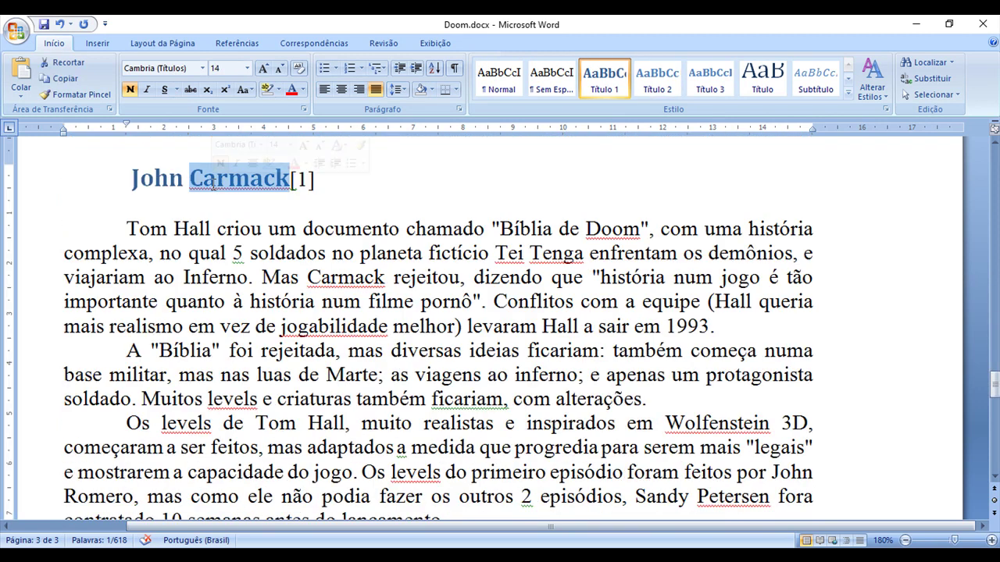
{"action": "left_click", "coordinate": [131, 178]}
{"action": "left_click_drag", "start_coordinate": [131, 179], "coordinate": [268, 178]}
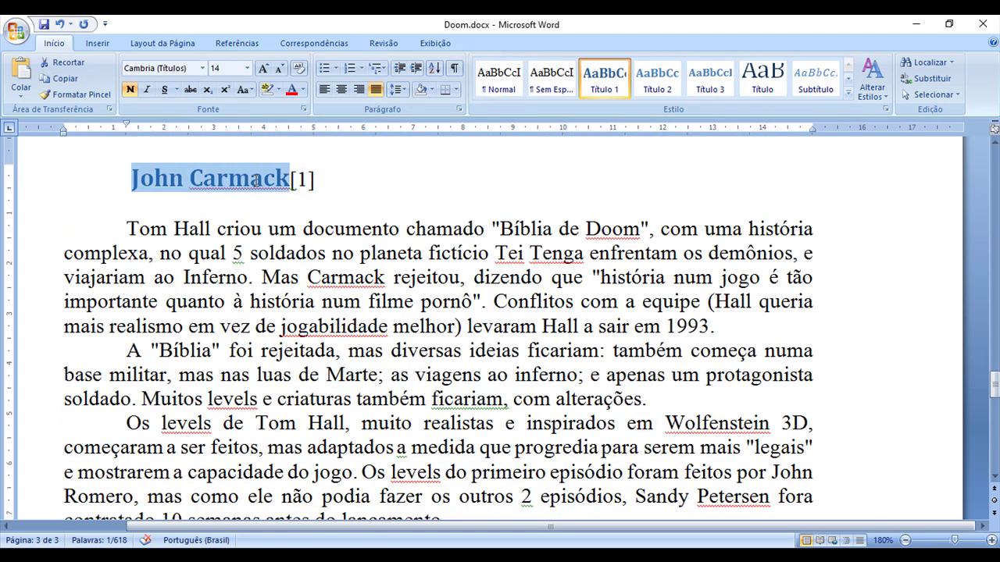
{"action": "left_click", "coordinate": [710, 78]}
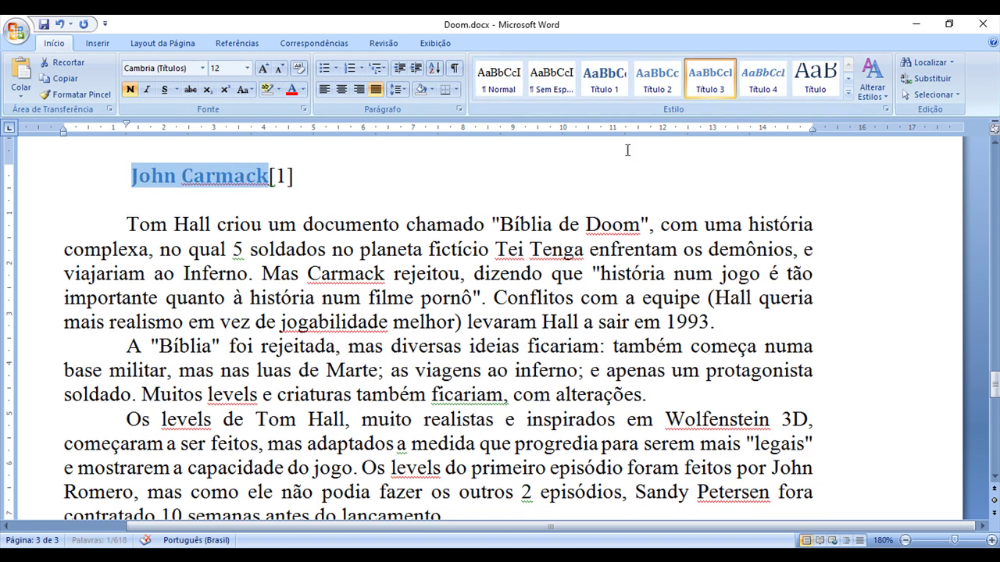
- Apply the Título 4 heading style to Gráficos
{"action": "scroll", "coordinate": [242, 314], "scroll_direction": "down", "scroll_amount": 4}
{"action": "scroll", "coordinate": [244, 310], "scroll_direction": "down", "scroll_amount": 1}
{"action": "double_click", "coordinate": [115, 212]}
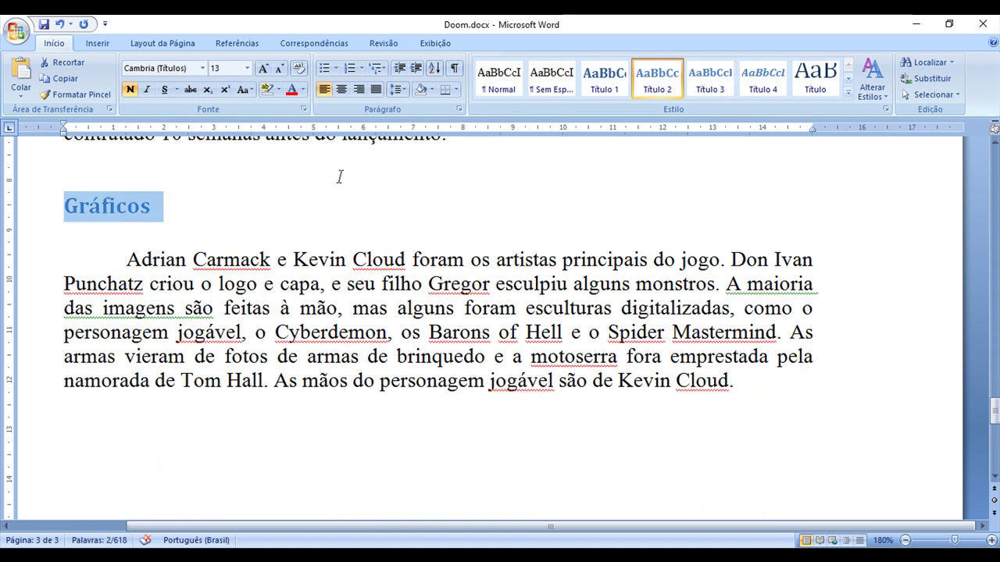
{"action": "left_click", "coordinate": [762, 78]}
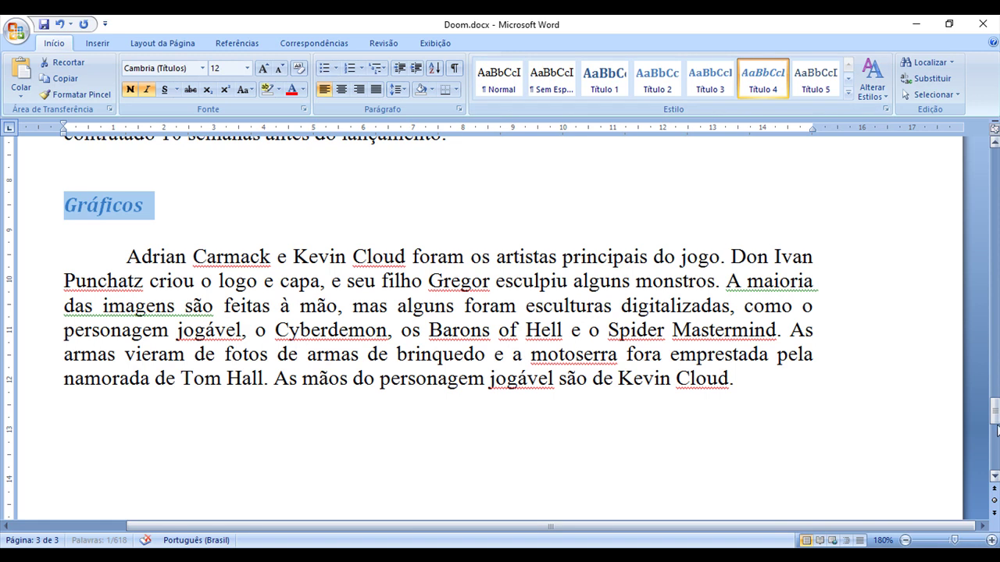
- Rebuild the entire table of contents, now nesting John Carmack under Produção
{"action": "left_click_drag", "start_coordinate": [993, 414], "coordinate": [994, 160]}
{"action": "left_click", "coordinate": [152, 343]}
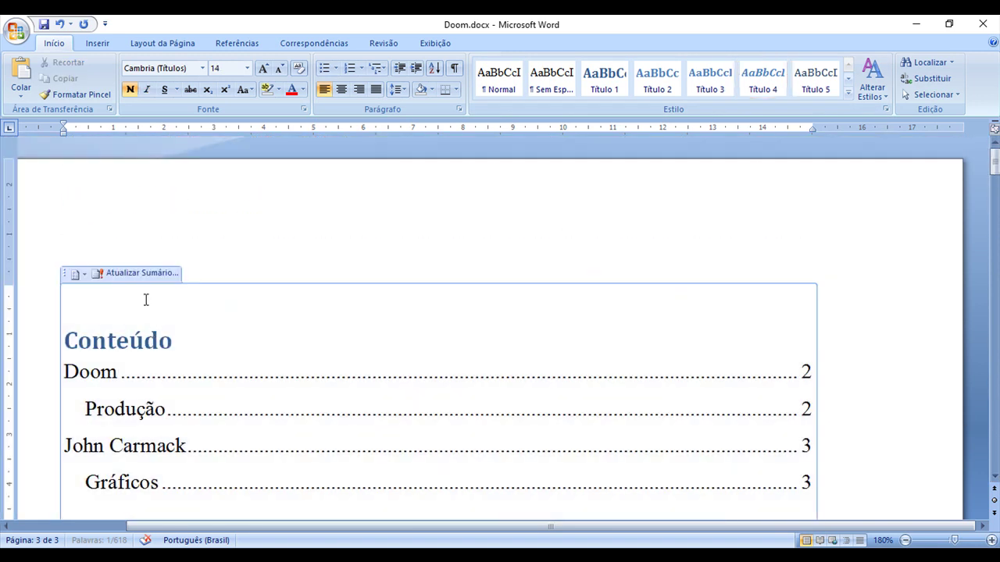
{"action": "left_click", "coordinate": [141, 273]}
{"action": "left_click", "coordinate": [442, 287]}
{"action": "left_click", "coordinate": [507, 308]}
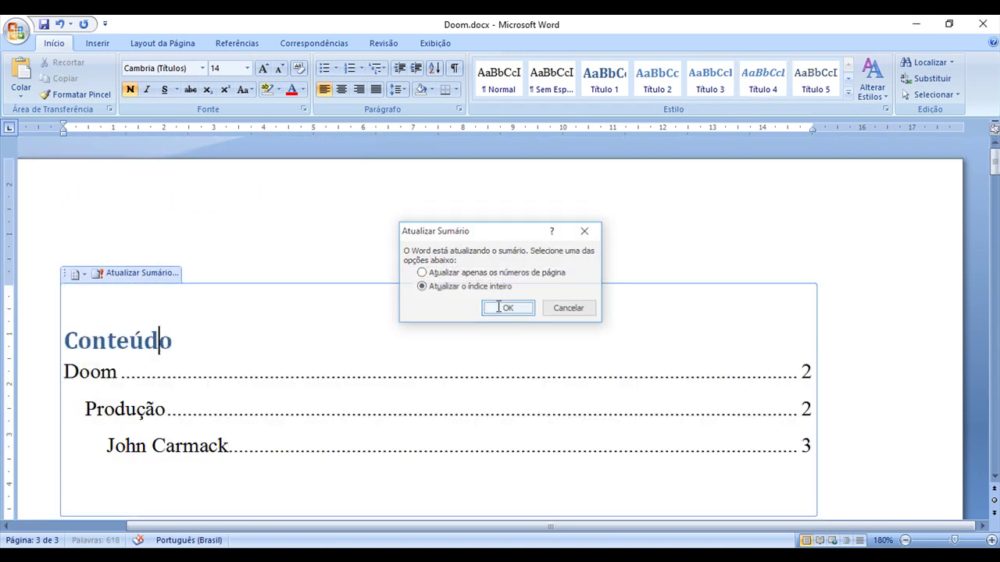
{"action": "scroll", "coordinate": [343, 369], "scroll_direction": "down", "scroll_amount": 2}
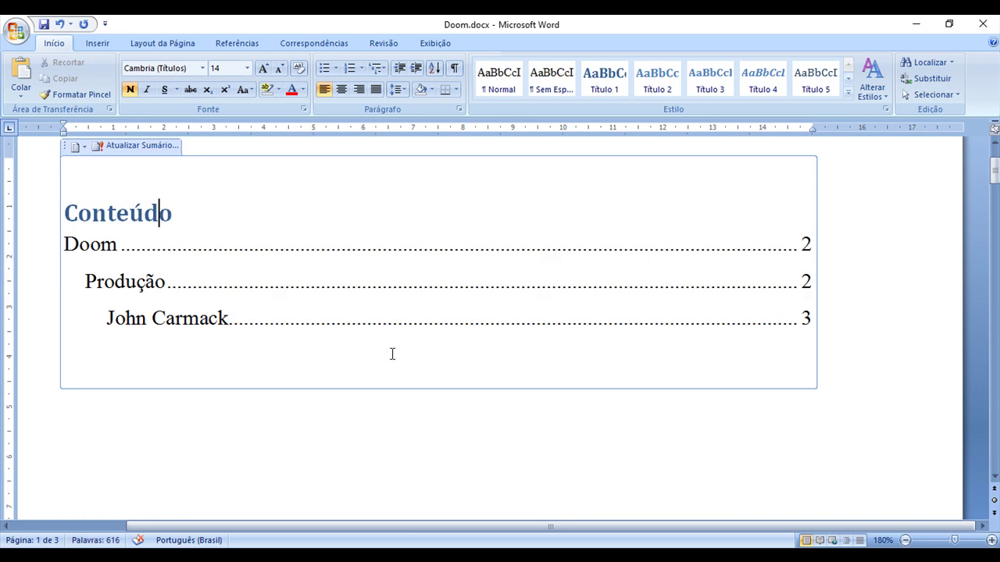
- Restyle the Gráficos heading as Título 3
{"action": "scroll", "coordinate": [392, 354], "scroll_direction": "down", "scroll_amount": 3}
{"action": "scroll", "coordinate": [393, 361], "scroll_direction": "down", "scroll_amount": 3}
{"action": "scroll", "coordinate": [393, 364], "scroll_direction": "down", "scroll_amount": 3}
{"action": "scroll", "coordinate": [393, 363], "scroll_direction": "down", "scroll_amount": 3}
{"action": "scroll", "coordinate": [393, 363], "scroll_direction": "down", "scroll_amount": 3}
{"action": "scroll", "coordinate": [393, 364], "scroll_direction": "down", "scroll_amount": 5}
{"action": "scroll", "coordinate": [394, 364], "scroll_direction": "up", "scroll_amount": 1}
{"action": "scroll", "coordinate": [395, 365], "scroll_direction": "down", "scroll_amount": 4}
{"action": "scroll", "coordinate": [393, 364], "scroll_direction": "down", "scroll_amount": 5}
{"action": "scroll", "coordinate": [374, 351], "scroll_direction": "up", "scroll_amount": 3}
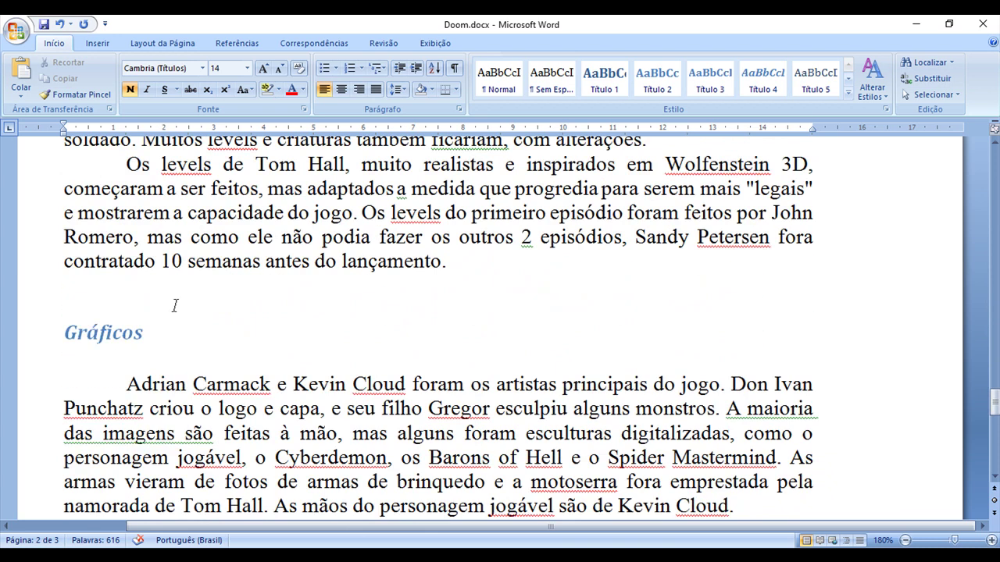
{"action": "double_click", "coordinate": [115, 332]}
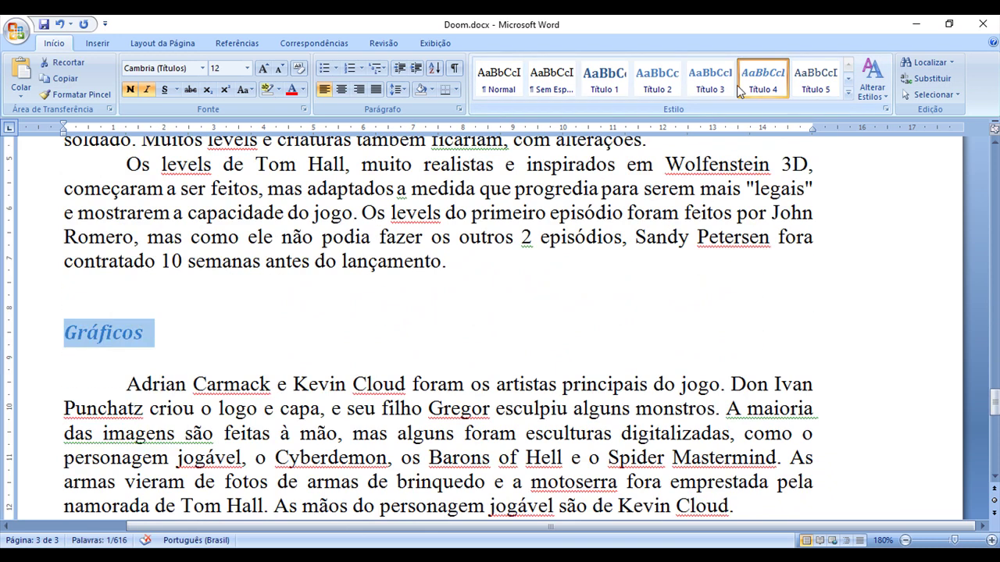
{"action": "left_click", "coordinate": [710, 78]}
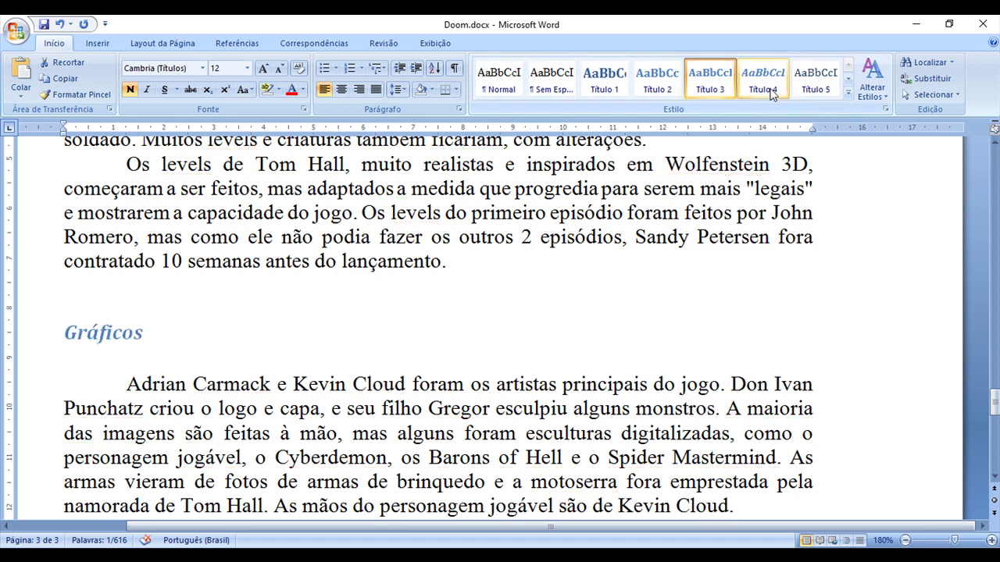
- Rebuild the entire table of contents so Gráficos reappears beneath John Carmack
{"action": "left_click_drag", "start_coordinate": [996, 405], "coordinate": [995, 161]}
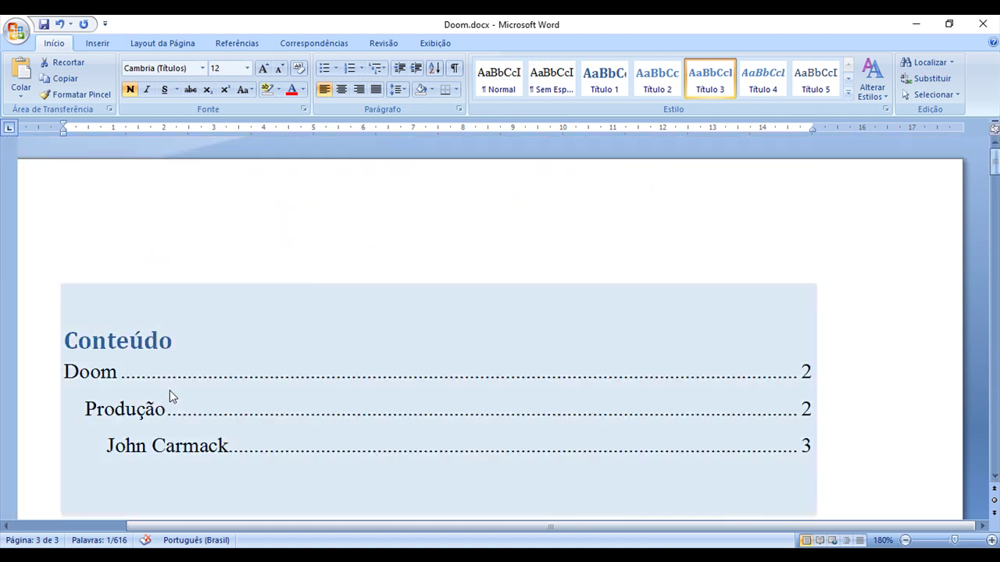
{"action": "left_click", "coordinate": [172, 397]}
{"action": "left_click", "coordinate": [112, 272]}
{"action": "left_click", "coordinate": [421, 286]}
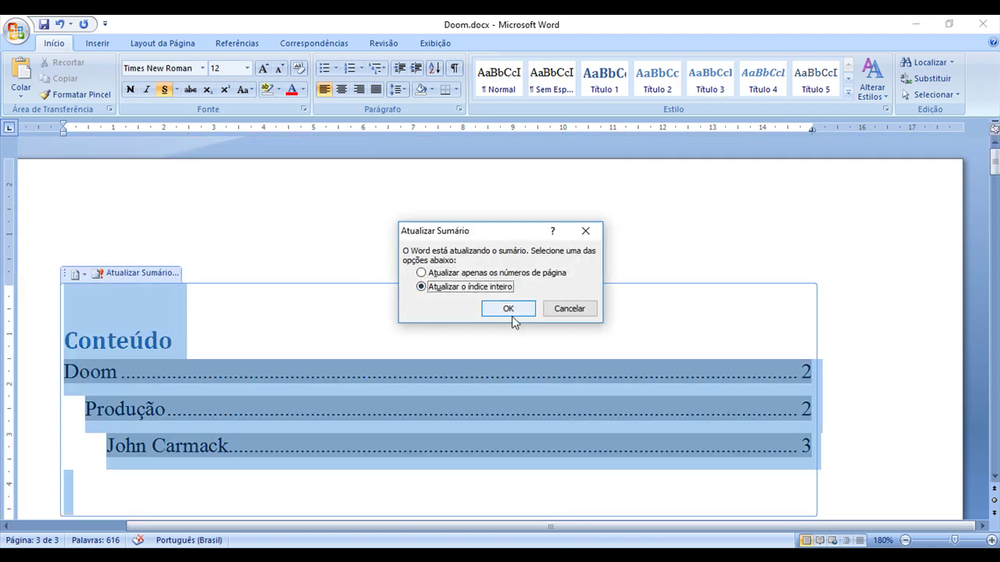
{"action": "left_click", "coordinate": [506, 310]}
{"action": "left_click", "coordinate": [401, 336]}
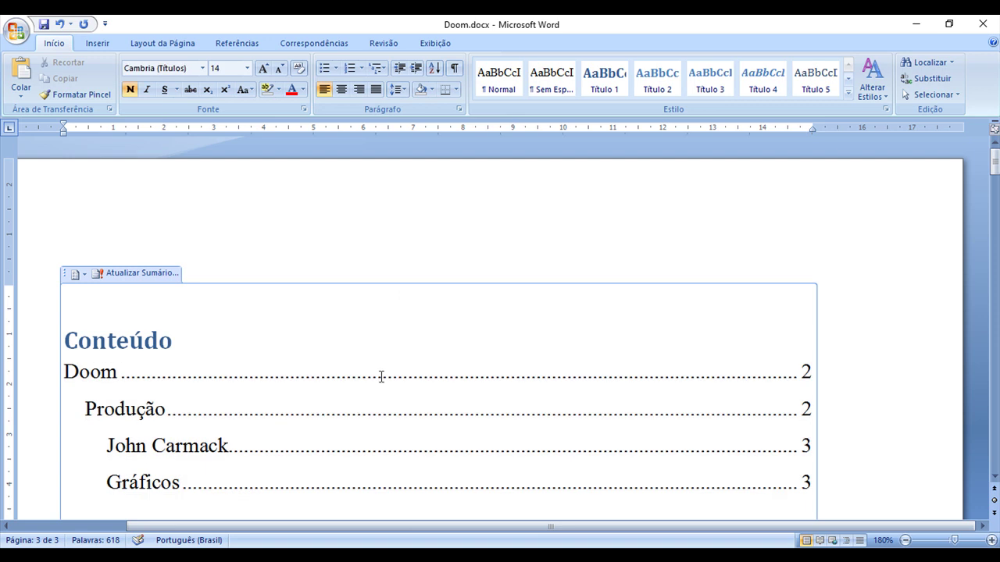
{"action": "scroll", "coordinate": [374, 368], "scroll_direction": "down", "scroll_amount": 3}
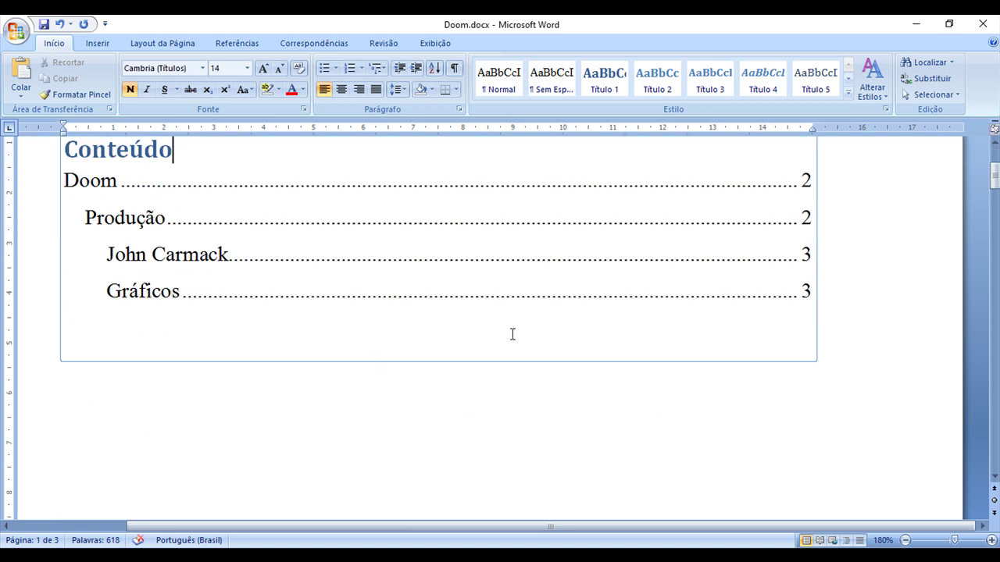
- Replace the contents with the Sumário Manual table style
{"action": "scroll", "coordinate": [513, 335], "scroll_direction": "up", "scroll_amount": 1}
{"action": "scroll", "coordinate": [524, 347], "scroll_direction": "up", "scroll_amount": 1}
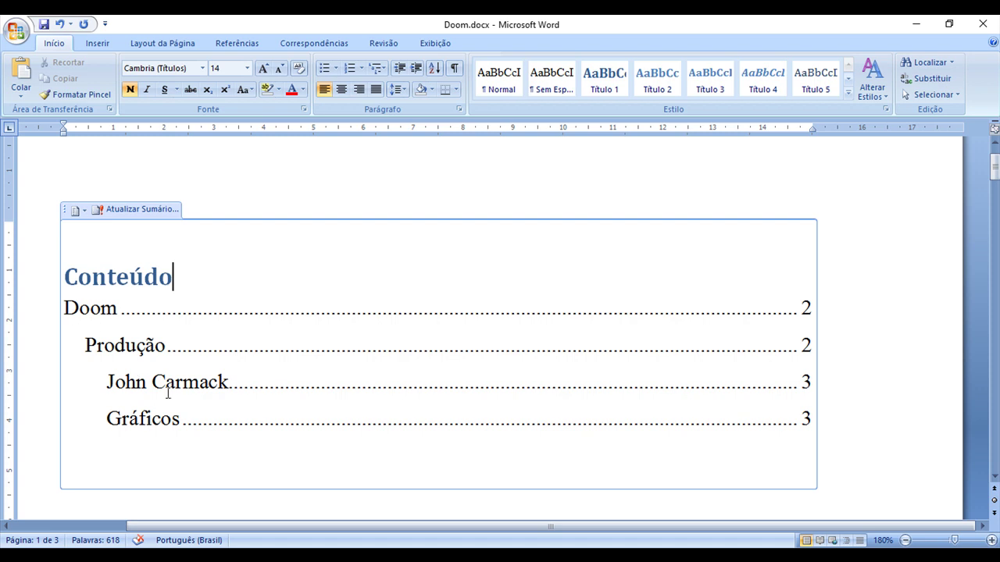
{"action": "left_click", "coordinate": [78, 211]}
{"action": "scroll", "coordinate": [117, 391], "scroll_direction": "down", "scroll_amount": 3}
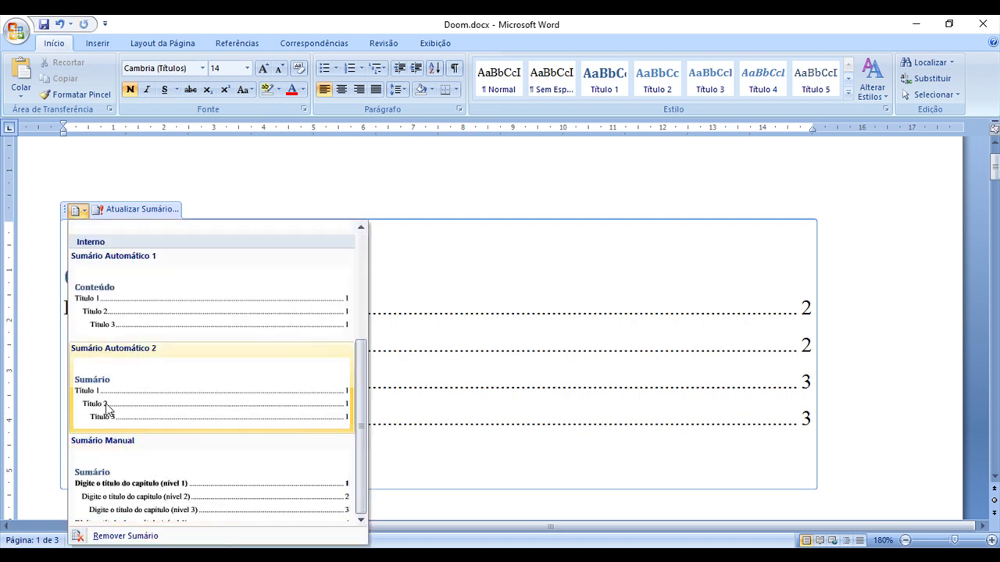
{"action": "left_click", "coordinate": [131, 478]}
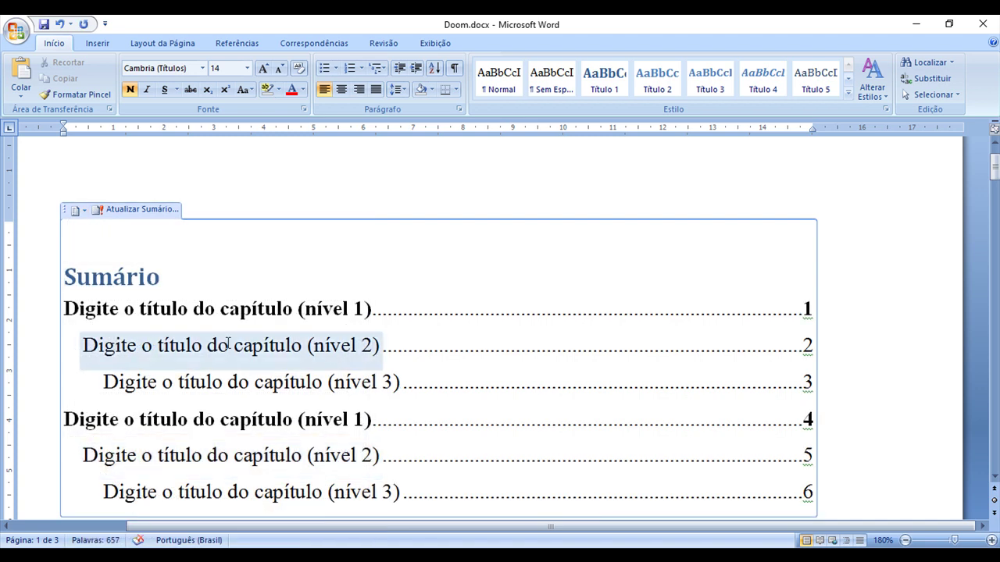
- Undo the manual table with Ctrl+Z, keeping the automatic Conteúdo table unchanged
{"action": "scroll", "coordinate": [224, 347], "scroll_direction": "down", "scroll_amount": 3}
{"action": "scroll", "coordinate": [224, 347], "scroll_direction": "up", "scroll_amount": 1}
{"action": "scroll", "coordinate": [224, 347], "scroll_direction": "up", "scroll_amount": 1}
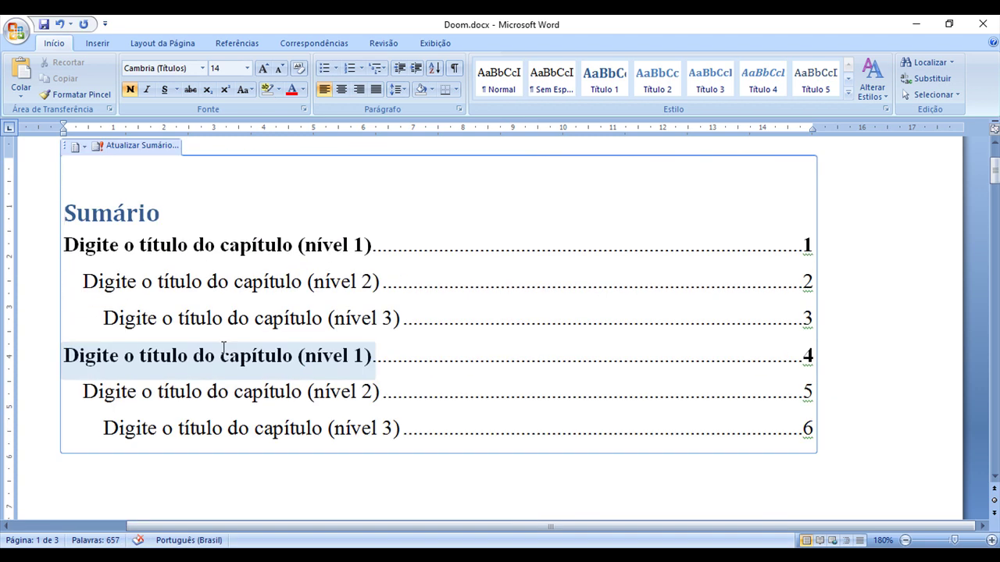
{"action": "key", "text": "ctrl+z"}
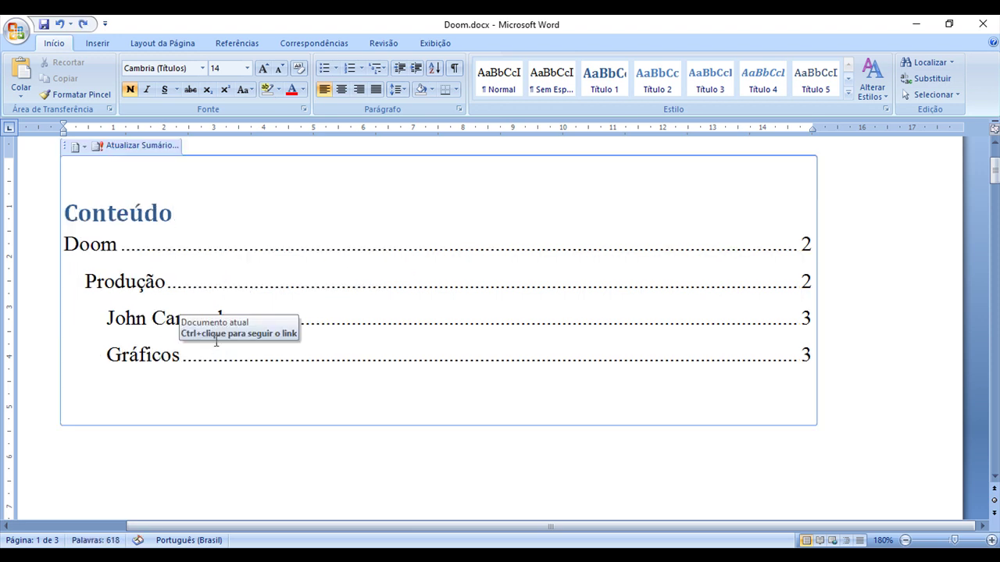
{"action": "scroll", "coordinate": [73, 176], "scroll_direction": "up", "scroll_amount": 1}
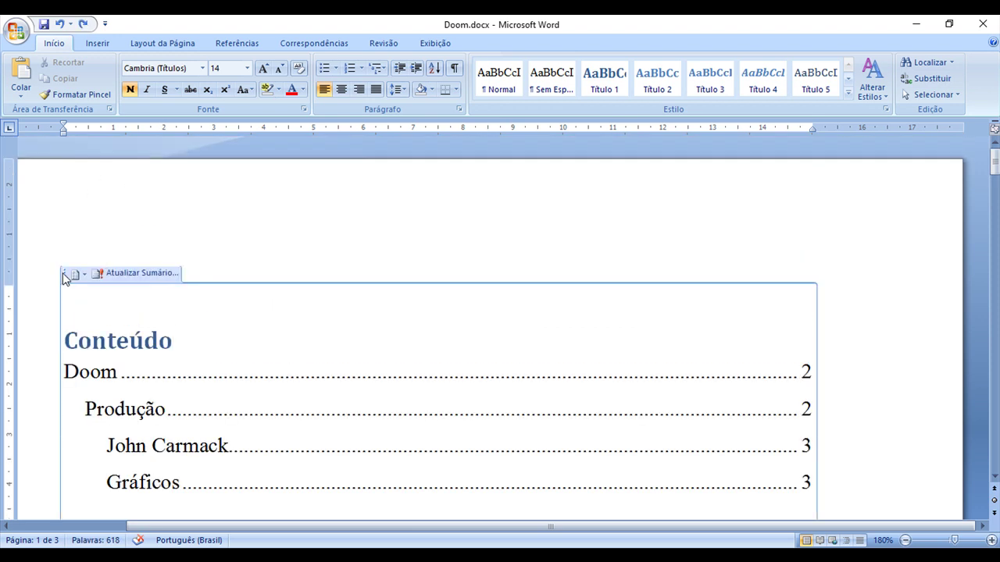
{"action": "left_click", "coordinate": [84, 276]}
{"action": "scroll", "coordinate": [146, 368], "scroll_direction": "down", "scroll_amount": 5}
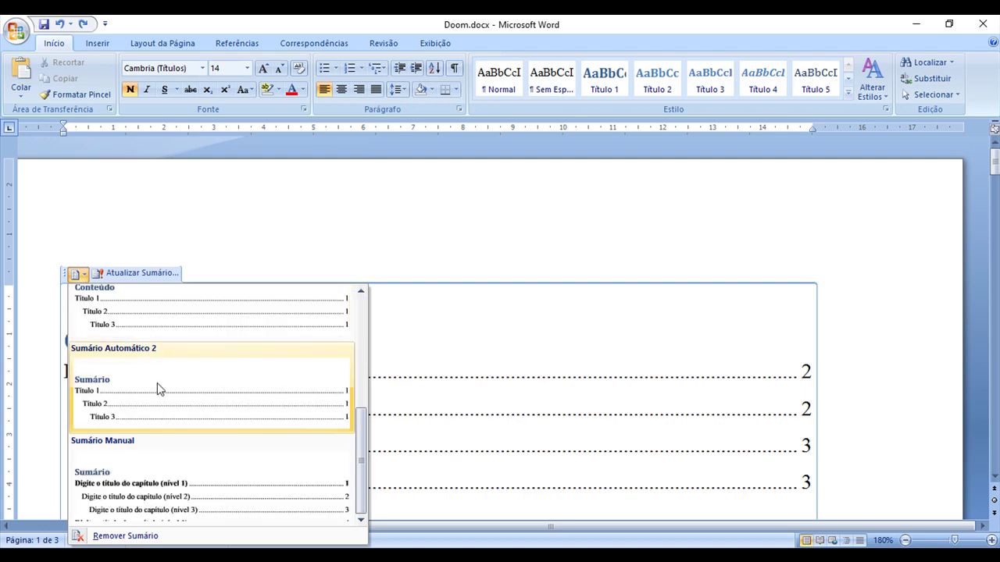
{"action": "left_click", "coordinate": [153, 257]}
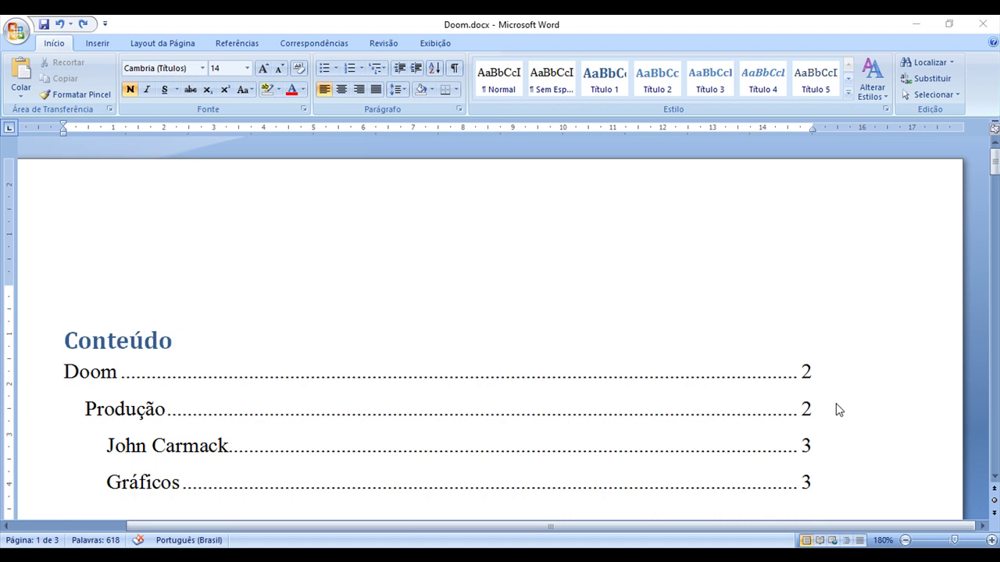
- Scroll to the Doom section on page 2 and place the cursor before 'Doom'
{"action": "scroll", "coordinate": [679, 348], "scroll_direction": "down", "scroll_amount": 6}
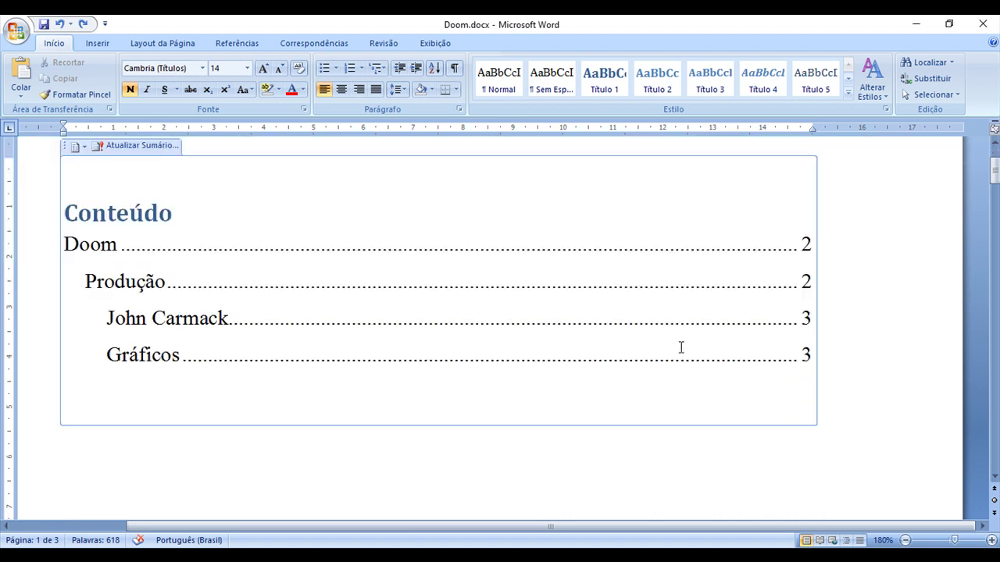
{"action": "scroll", "coordinate": [677, 349], "scroll_direction": "down", "scroll_amount": 2}
{"action": "scroll", "coordinate": [676, 351], "scroll_direction": "down", "scroll_amount": 3}
{"action": "scroll", "coordinate": [671, 351], "scroll_direction": "down", "scroll_amount": 3}
{"action": "left_click", "coordinate": [129, 297]}
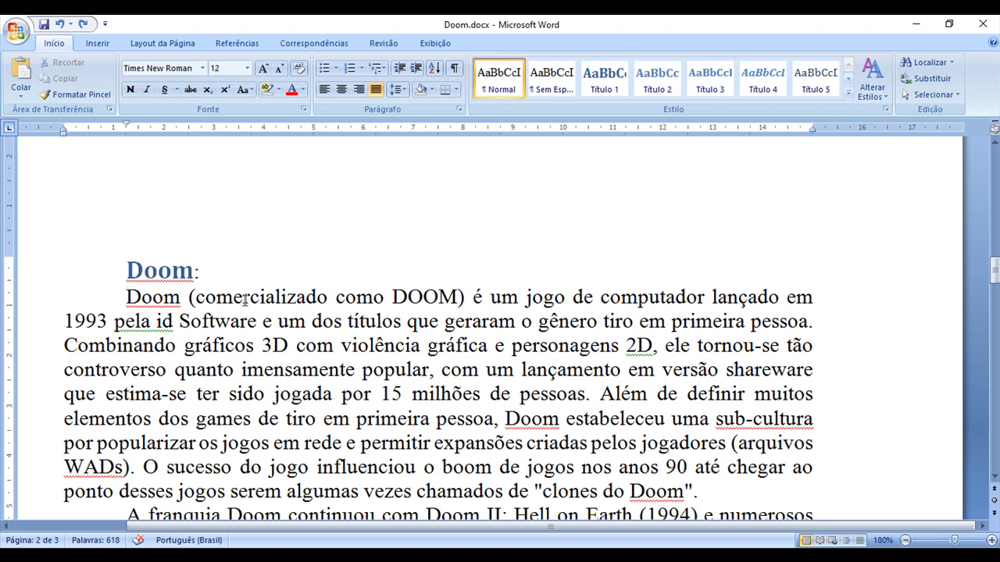
- Add a blank line before the Doom paragraph and make its first D a Capitular drop cap
{"action": "key", "text": "Return"}
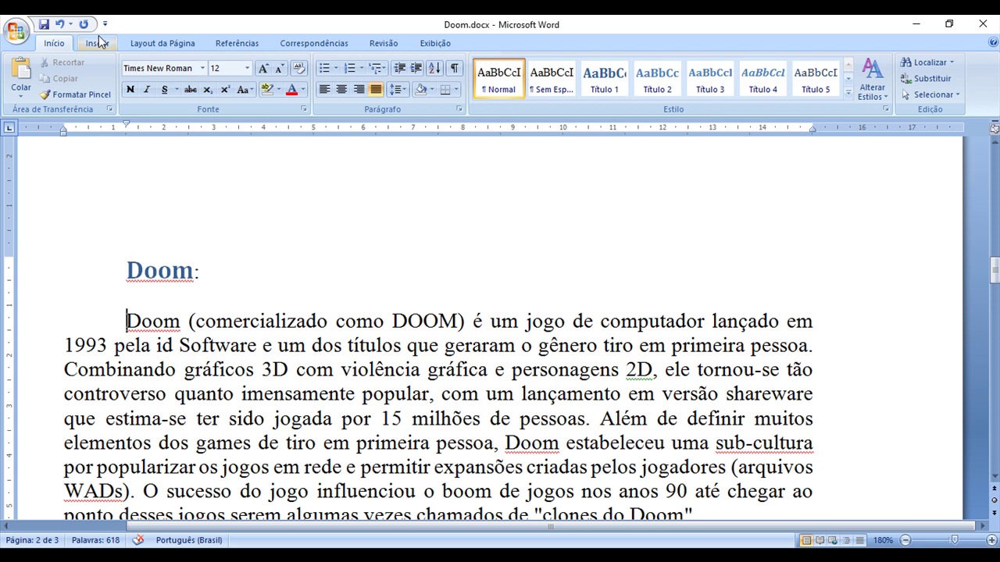
{"action": "left_click_drag", "start_coordinate": [143, 321], "coordinate": [126, 321]}
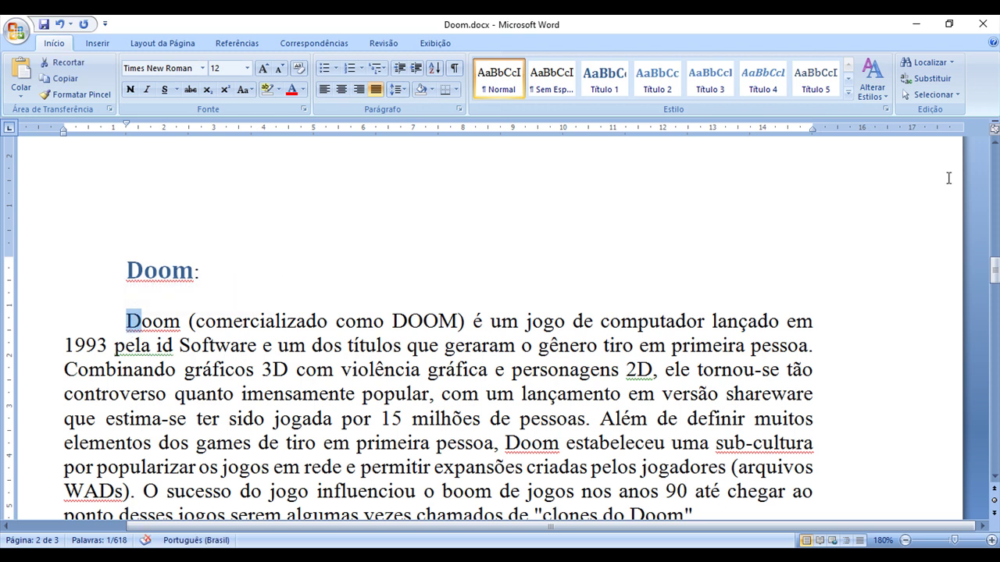
{"action": "left_click", "coordinate": [99, 47]}
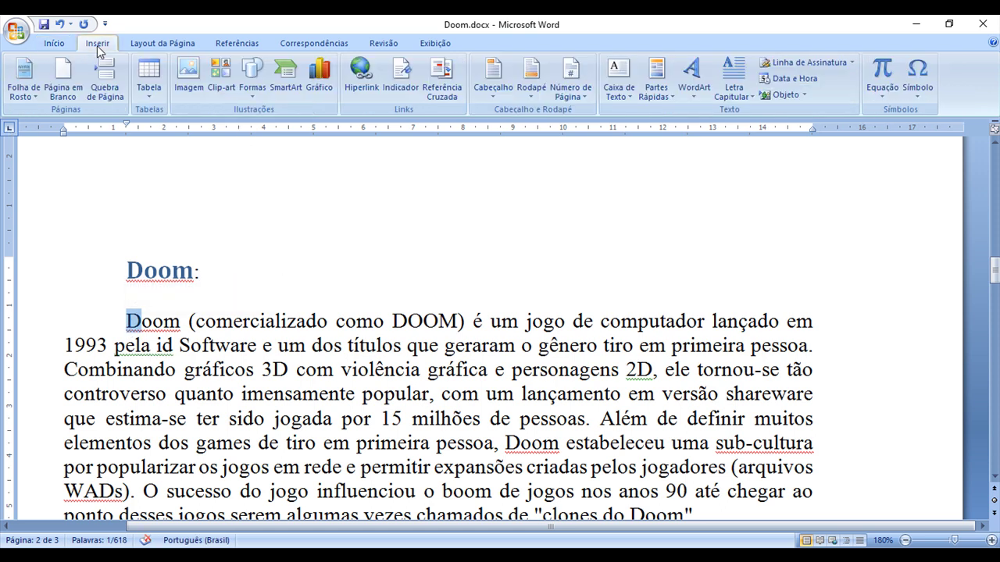
{"action": "left_click", "coordinate": [733, 82]}
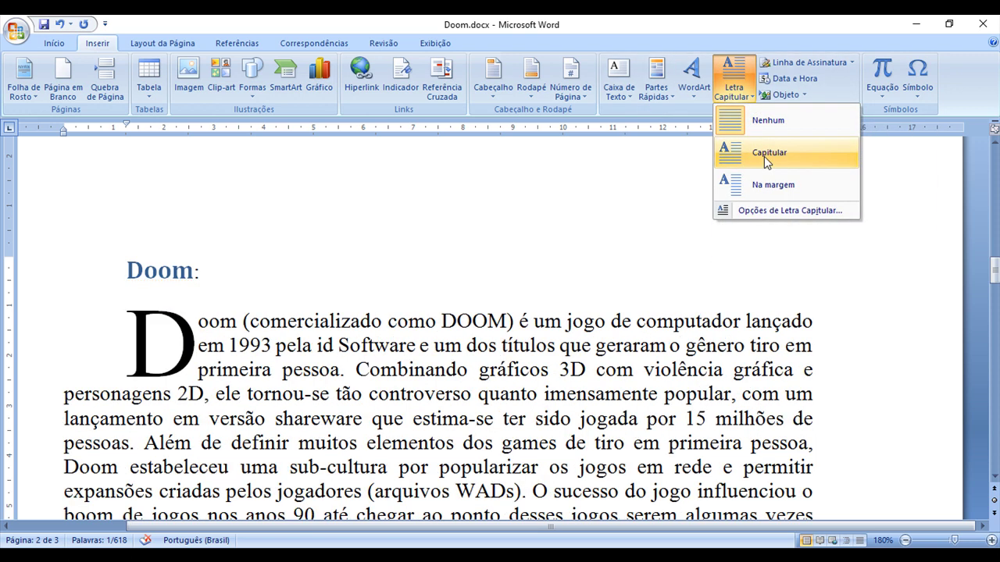
{"action": "left_click", "coordinate": [758, 156]}
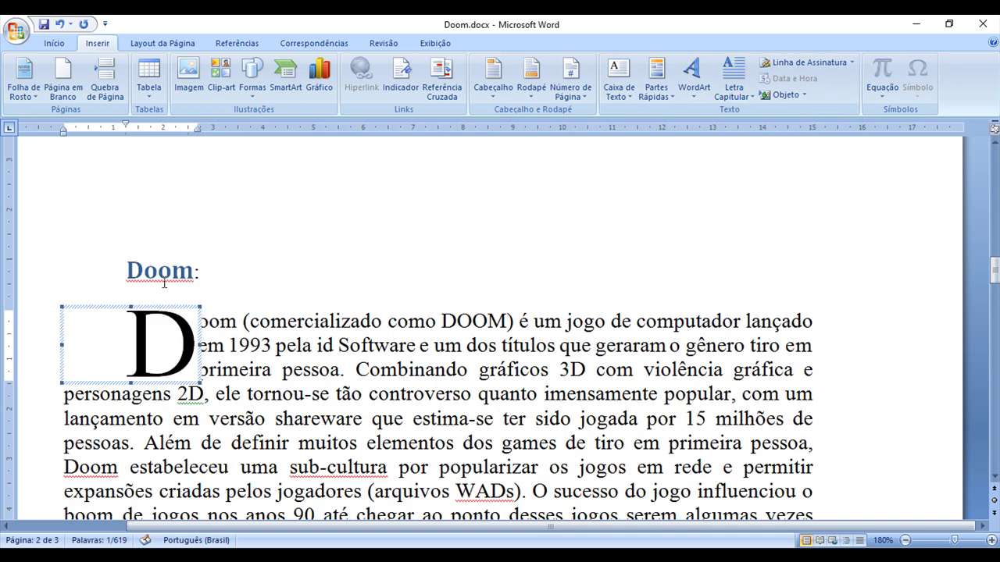
- Remove the drop cap from the D by choosing Nenhum
{"action": "scroll", "coordinate": [275, 343], "scroll_direction": "down", "scroll_amount": 2}
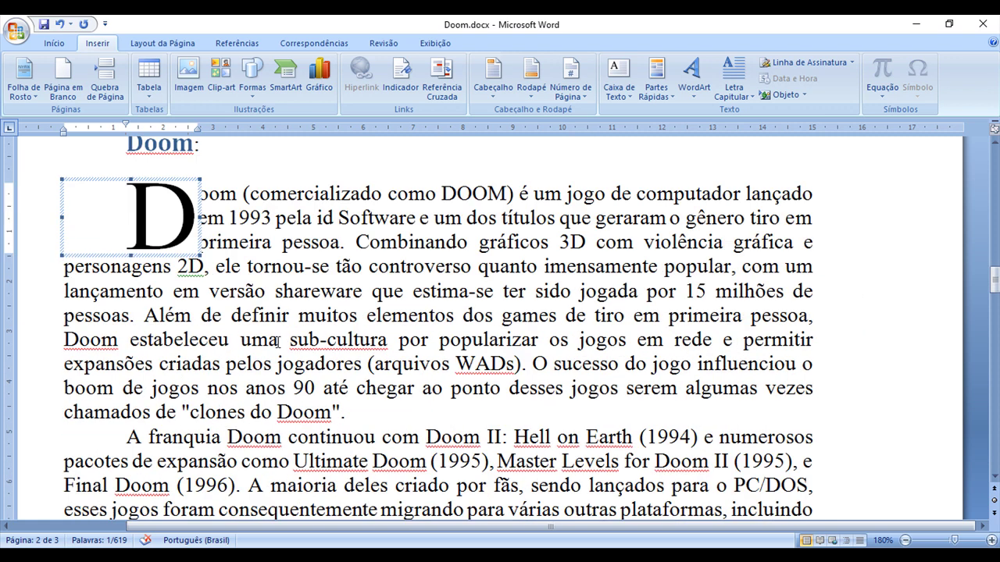
{"action": "scroll", "coordinate": [285, 334], "scroll_direction": "up", "scroll_amount": 1}
{"action": "left_click", "coordinate": [266, 330]}
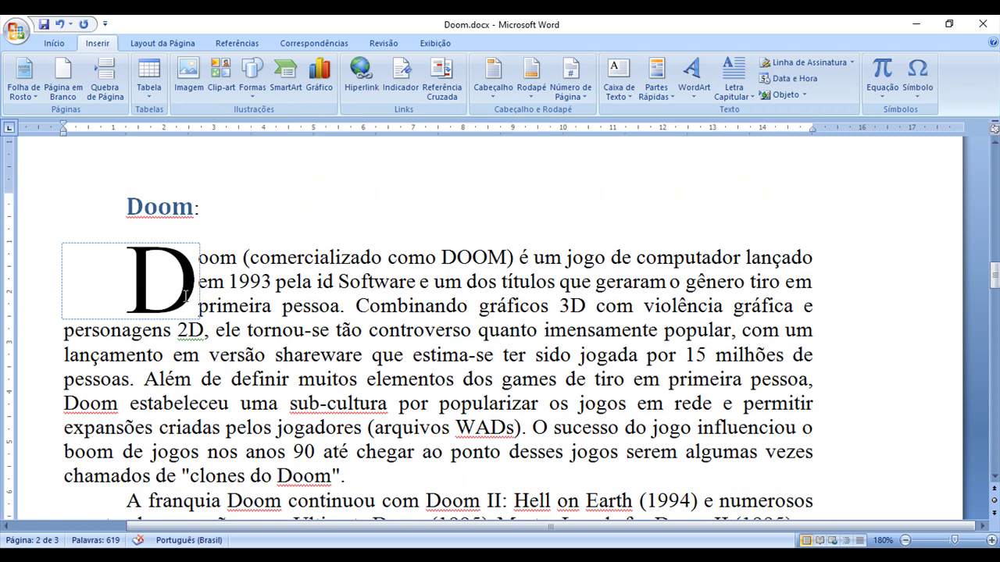
{"action": "left_click", "coordinate": [198, 266]}
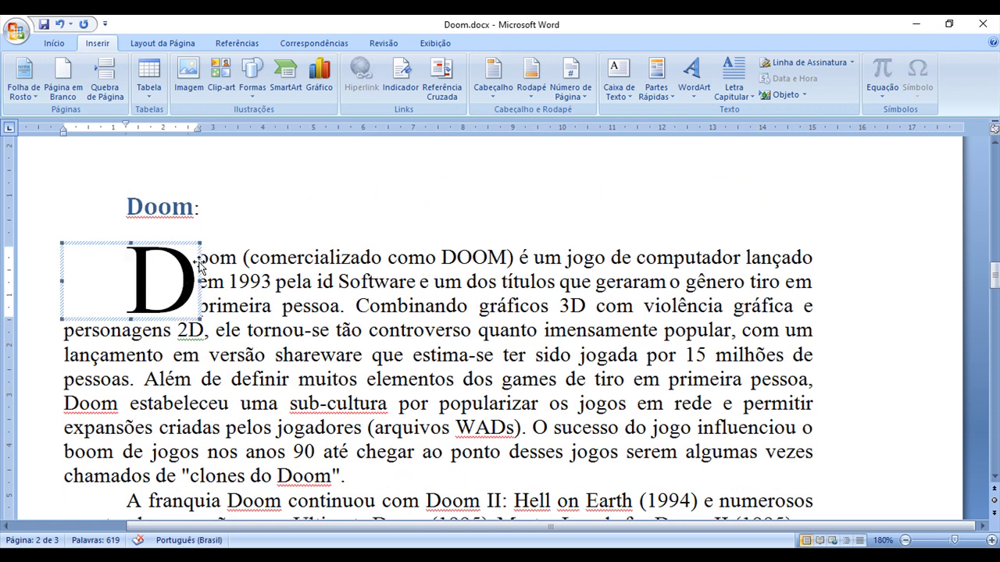
{"action": "left_click", "coordinate": [733, 82]}
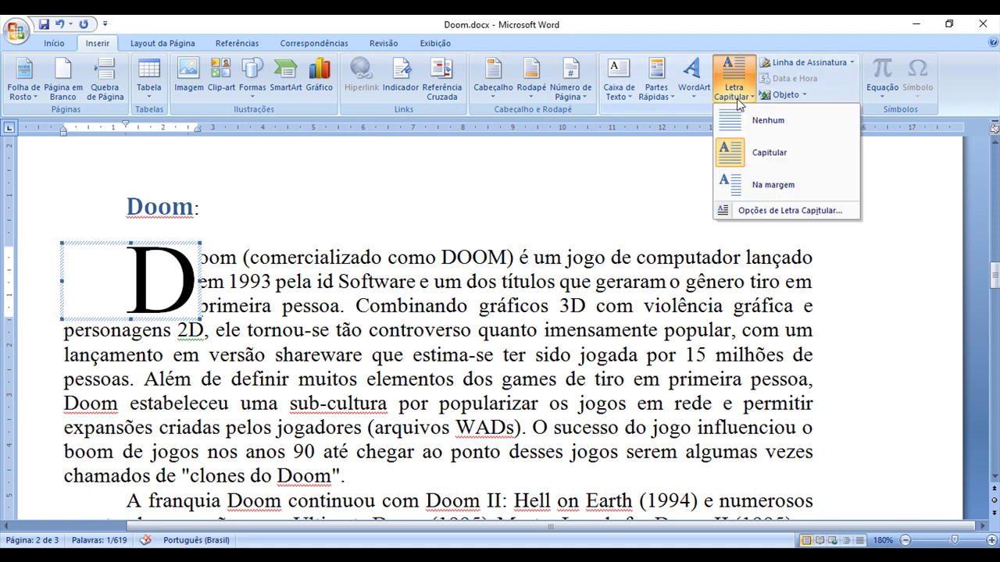
{"action": "left_click", "coordinate": [770, 118]}
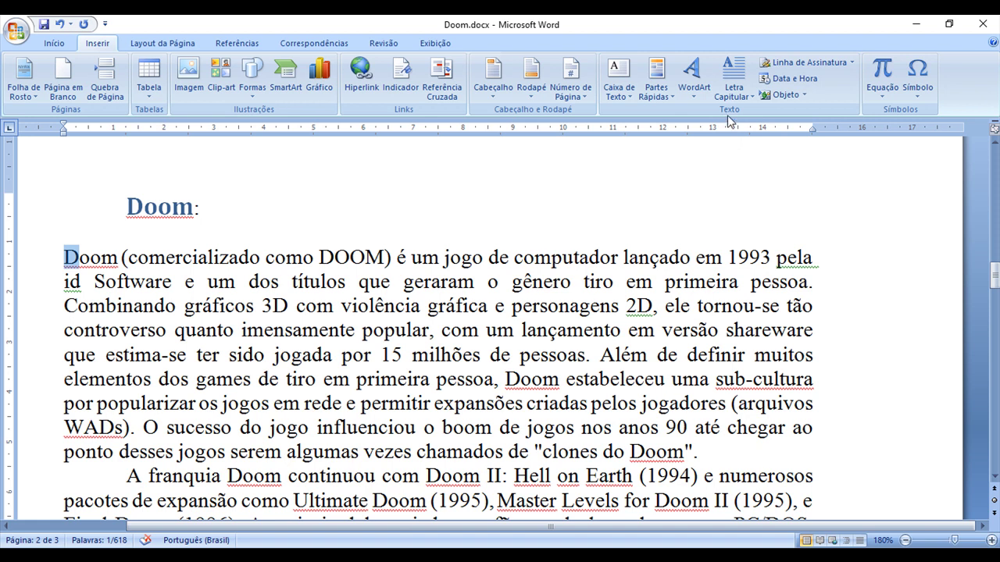
- Try the Na margem drop cap for the D, then switch back to Capitular
{"action": "left_click", "coordinate": [733, 82]}
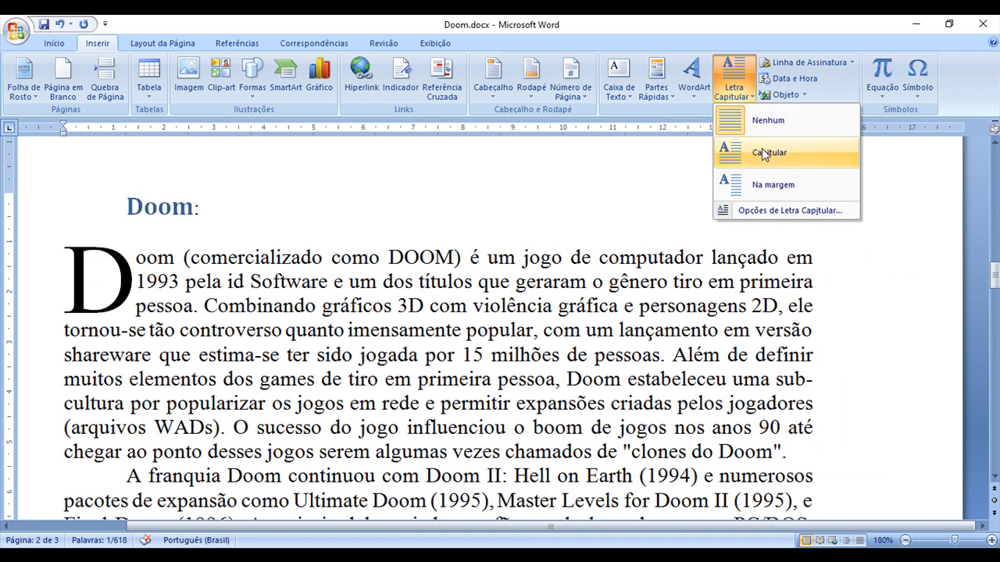
{"action": "left_click", "coordinate": [764, 179]}
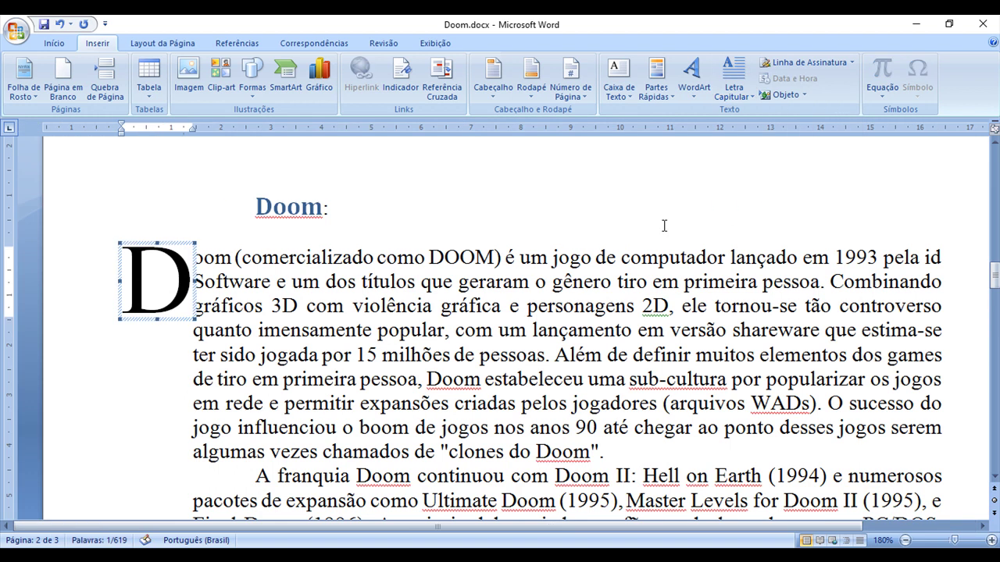
{"action": "left_click", "coordinate": [736, 78]}
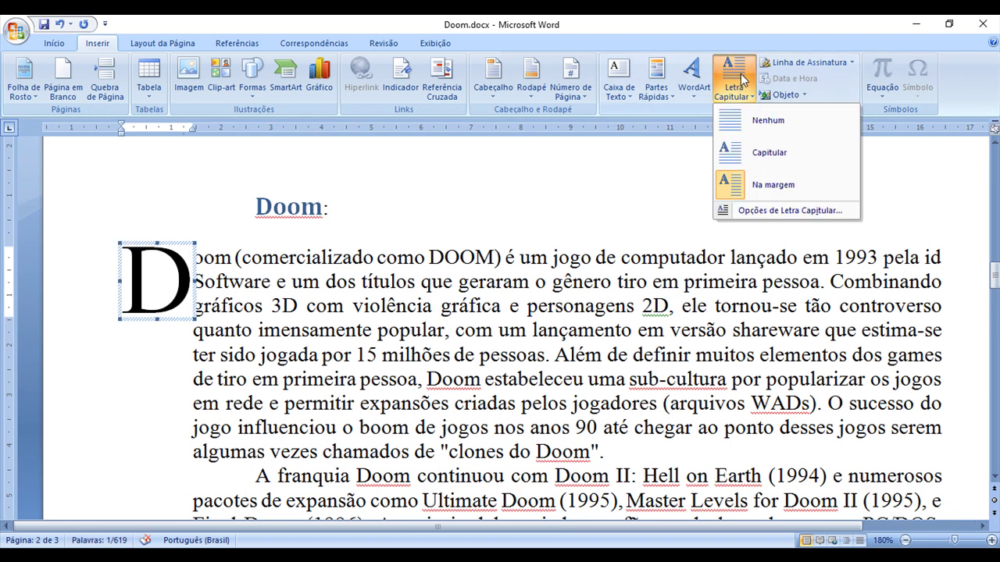
{"action": "left_click", "coordinate": [760, 153]}
{"action": "left_click", "coordinate": [322, 265]}
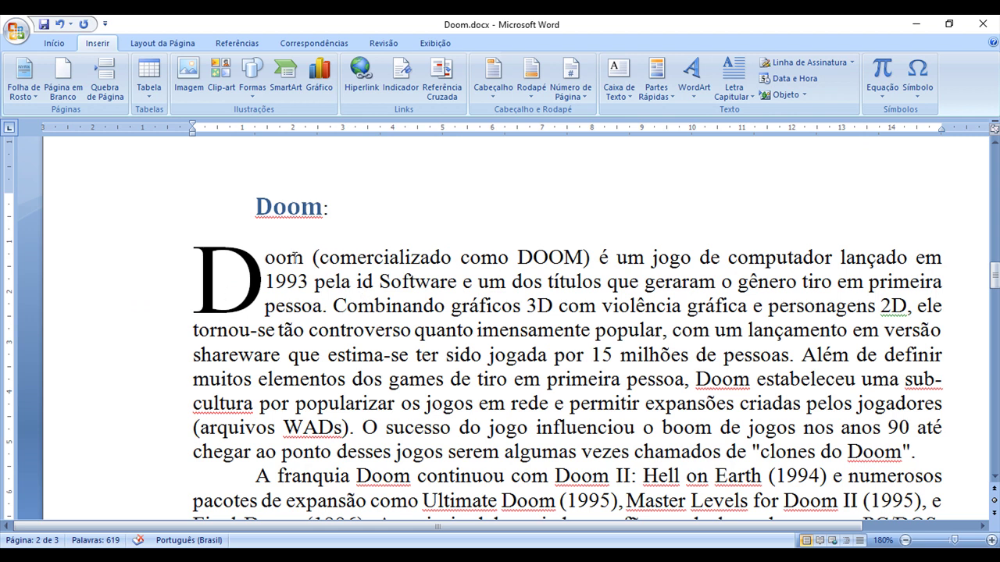
- Move the dropped capital D into the margin again with Na margem
{"action": "left_click", "coordinate": [221, 277]}
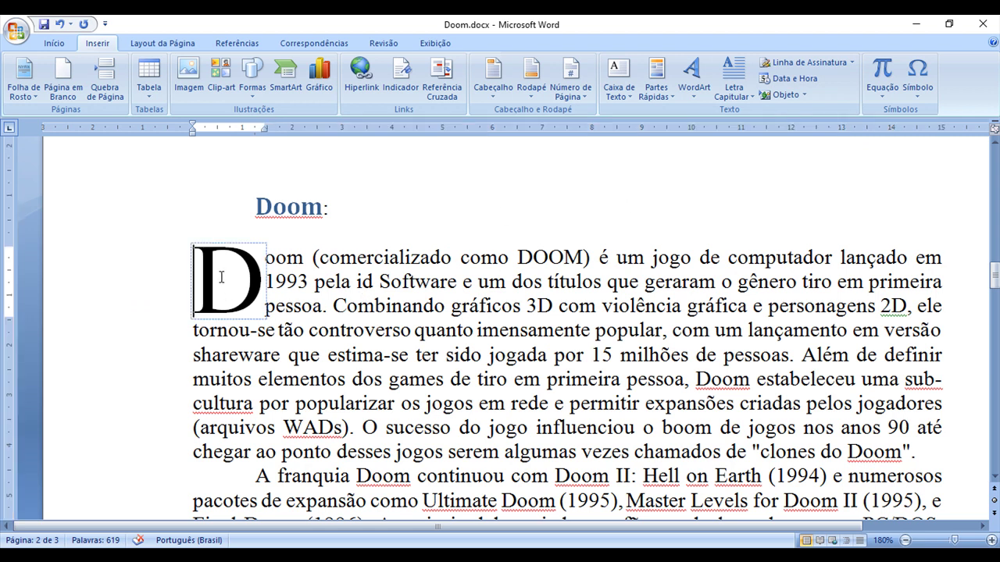
{"action": "left_click", "coordinate": [264, 274]}
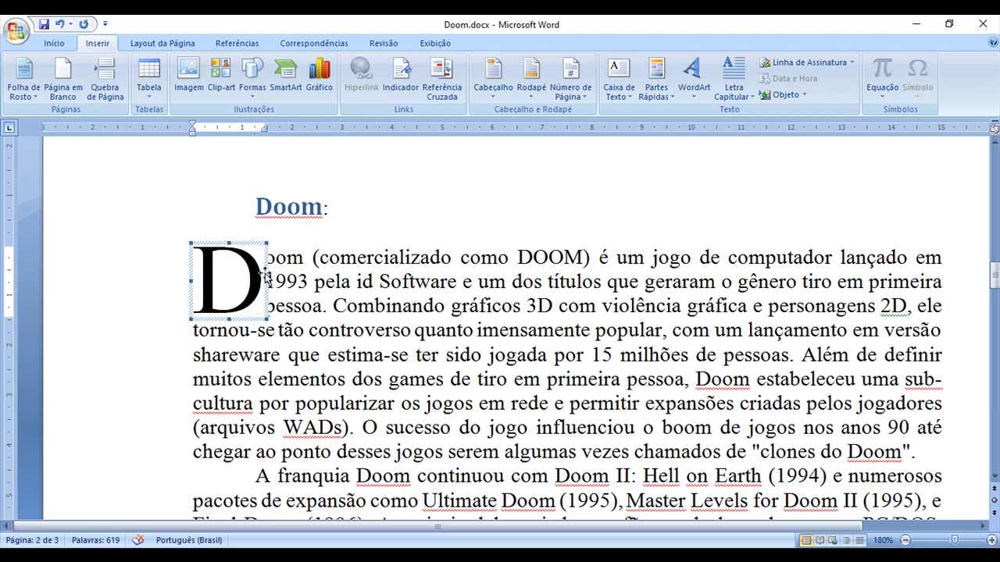
{"action": "left_click", "coordinate": [735, 86]}
{"action": "left_click", "coordinate": [756, 184]}
{"action": "scroll", "coordinate": [437, 305], "scroll_direction": "down", "scroll_amount": 4}
{"action": "scroll", "coordinate": [438, 305], "scroll_direction": "down", "scroll_amount": 5}
{"action": "scroll", "coordinate": [437, 305], "scroll_direction": "down", "scroll_amount": 5}
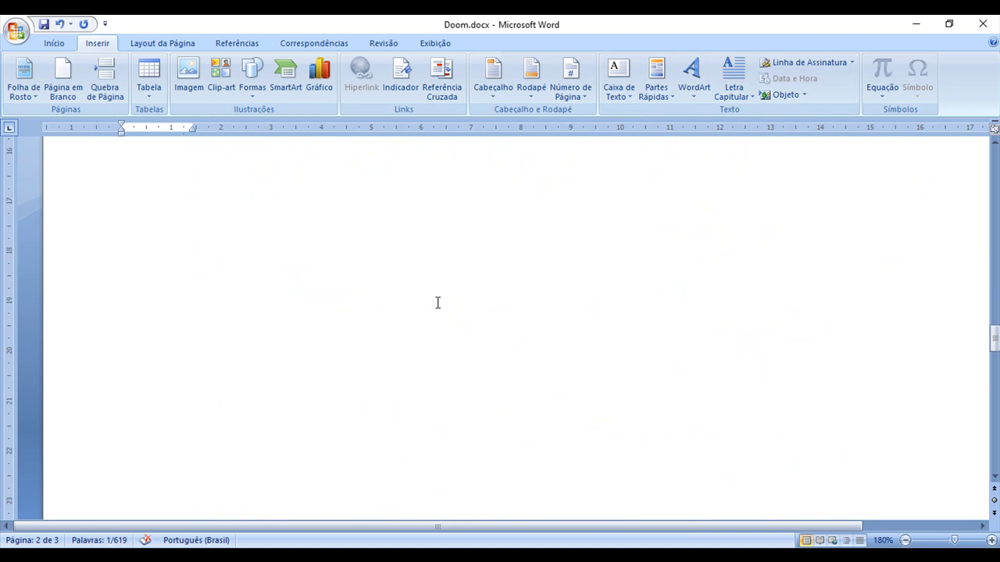
{"action": "scroll", "coordinate": [438, 305], "scroll_direction": "down", "scroll_amount": 3}
{"action": "scroll", "coordinate": [439, 301], "scroll_direction": "down", "scroll_amount": 5}
{"action": "scroll", "coordinate": [441, 295], "scroll_direction": "up", "scroll_amount": 6}
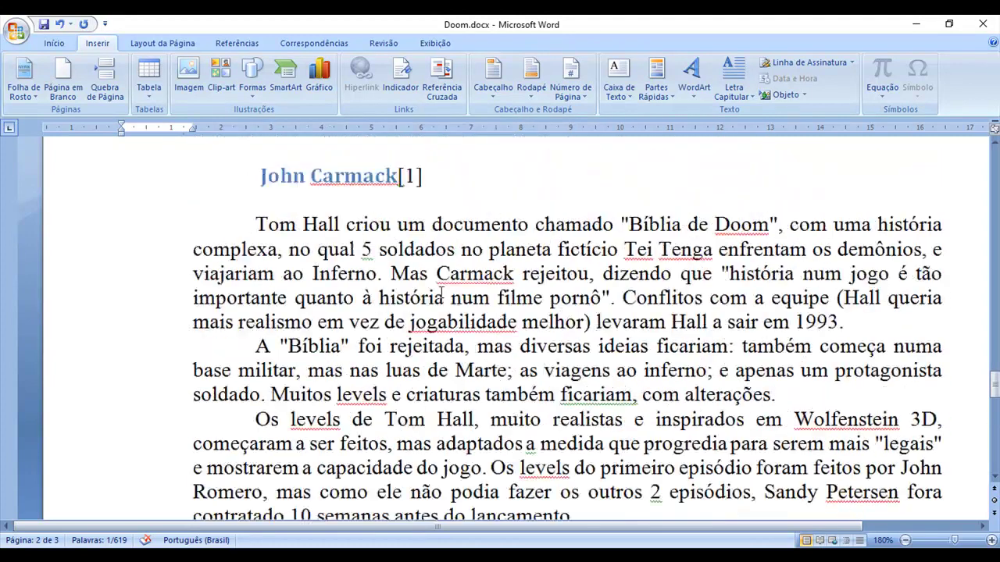
{"action": "scroll", "coordinate": [441, 294], "scroll_direction": "up", "scroll_amount": 3}
{"action": "scroll", "coordinate": [441, 295], "scroll_direction": "up", "scroll_amount": 3}
{"action": "scroll", "coordinate": [441, 293], "scroll_direction": "up", "scroll_amount": 4}
{"action": "scroll", "coordinate": [442, 293], "scroll_direction": "up", "scroll_amount": 3}
{"action": "scroll", "coordinate": [441, 293], "scroll_direction": "up", "scroll_amount": 2}
{"action": "scroll", "coordinate": [441, 290], "scroll_direction": "up", "scroll_amount": 2}
- Set the D back to a three-line Capitular drop cap inside the text
{"action": "left_click", "coordinate": [734, 78]}
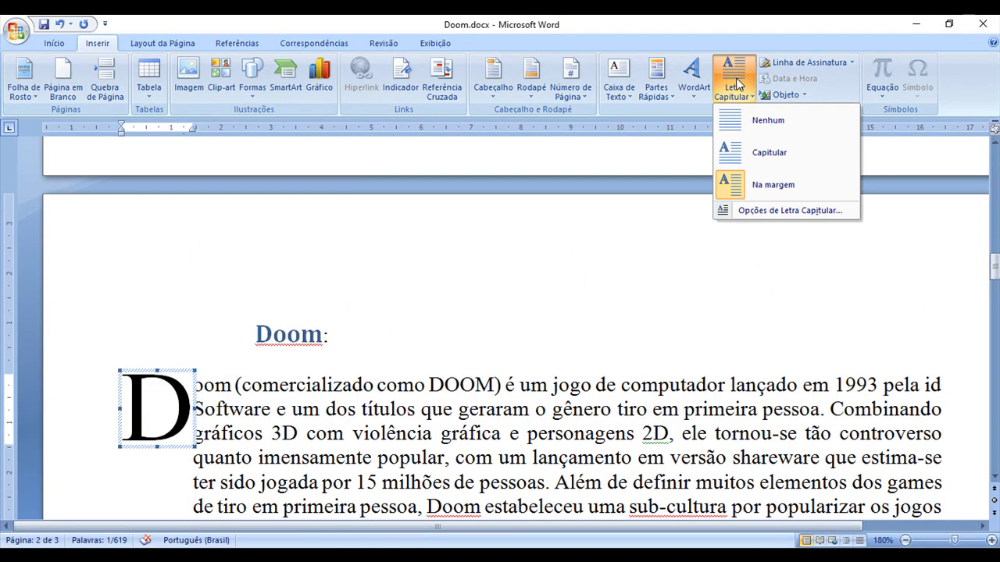
{"action": "left_click", "coordinate": [749, 155]}
{"action": "left_click", "coordinate": [485, 360]}
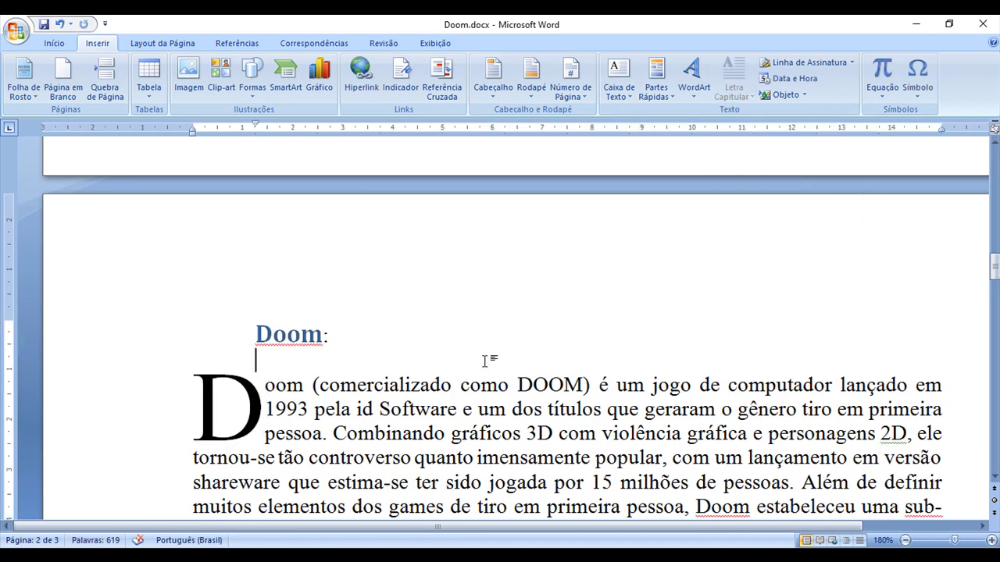
{"action": "left_click", "coordinate": [222, 391]}
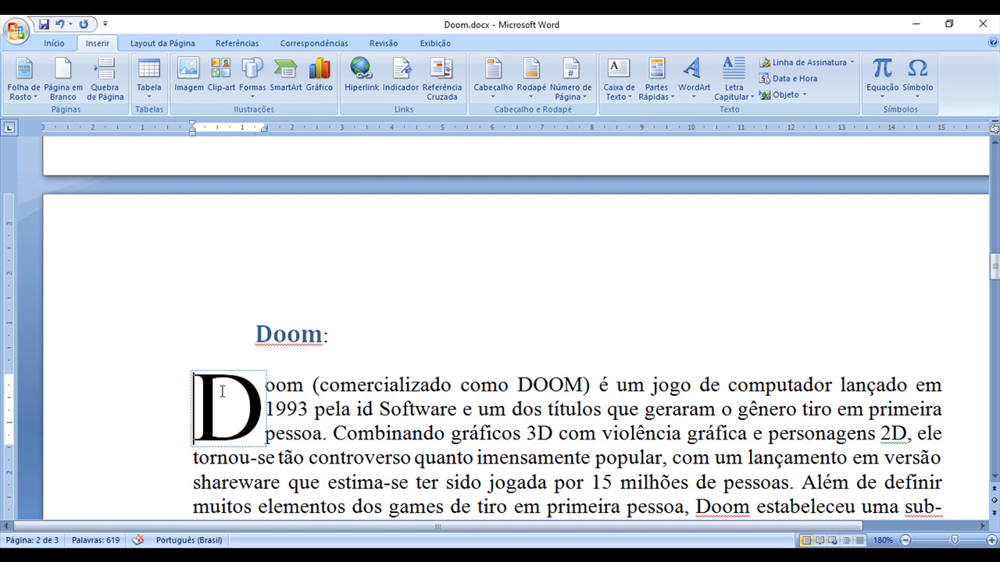
{"action": "left_click", "coordinate": [261, 373]}
- Change the drop cap font to Tahoma, widening its gap from the text and making it one line taller
{"action": "left_click", "coordinate": [734, 88]}
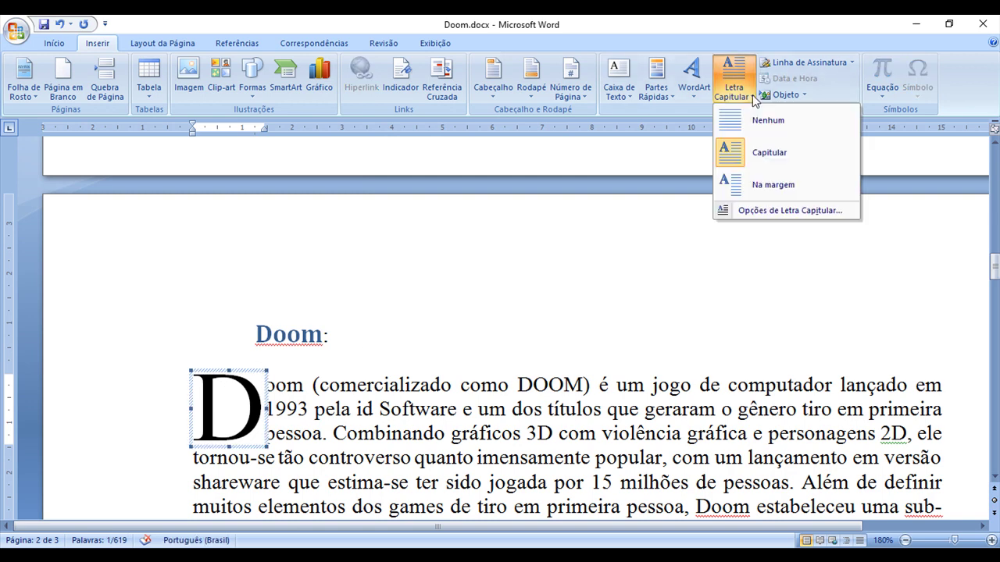
{"action": "left_click", "coordinate": [788, 210]}
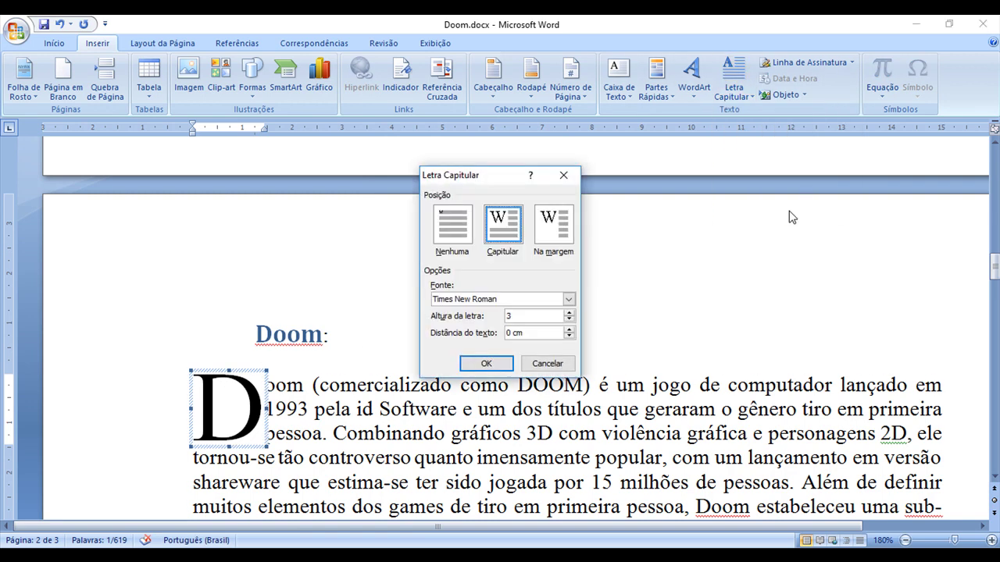
{"action": "left_click_drag", "start_coordinate": [523, 171], "coordinate": [635, 170]}
{"action": "left_click", "coordinate": [681, 299]}
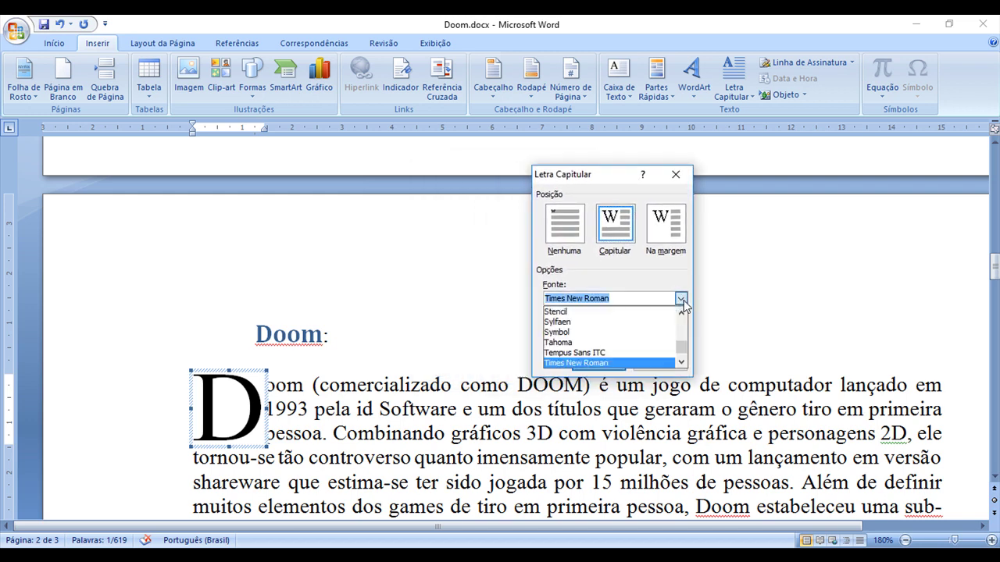
{"action": "left_click", "coordinate": [637, 340]}
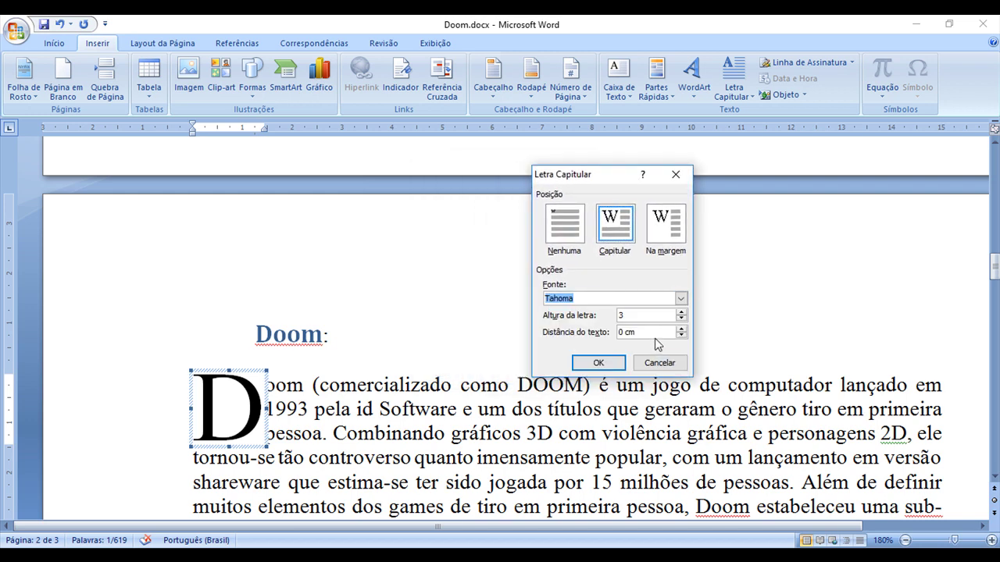
{"action": "left_click", "coordinate": [663, 331]}
{"action": "left_click", "coordinate": [681, 328]}
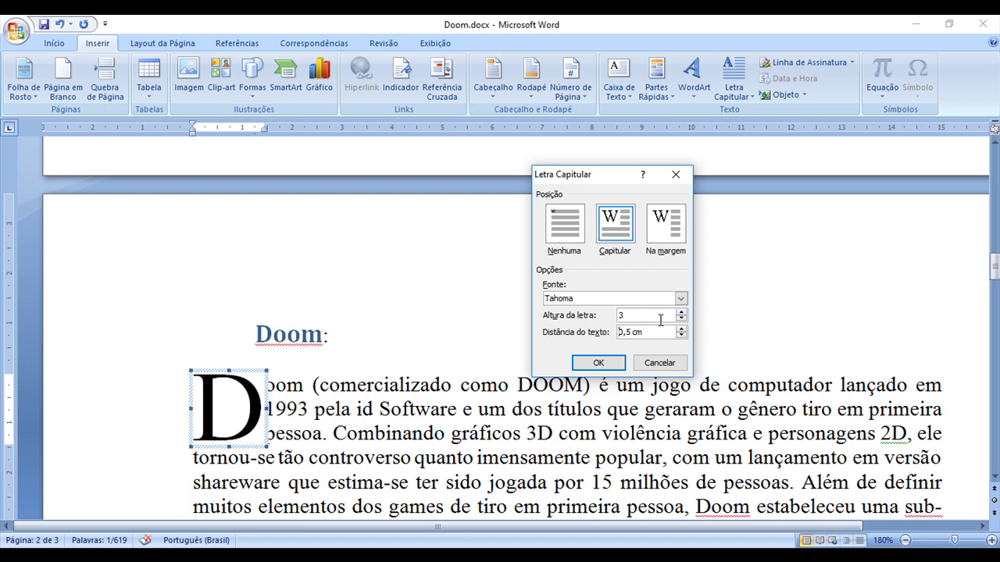
{"action": "left_click", "coordinate": [681, 312]}
{"action": "left_click", "coordinate": [597, 362]}
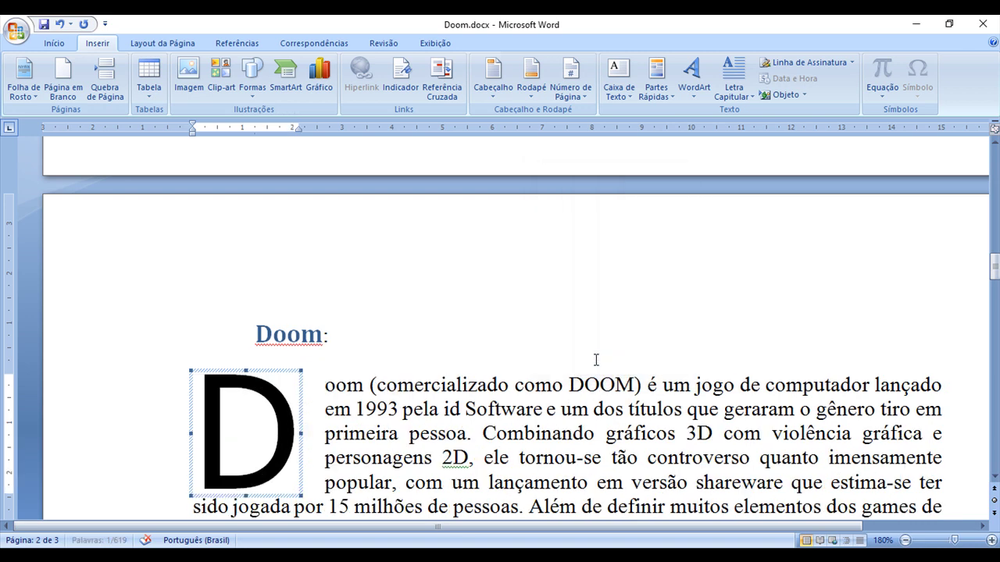
{"action": "scroll", "coordinate": [546, 360], "scroll_direction": "down", "scroll_amount": 1}
{"action": "scroll", "coordinate": [532, 364], "scroll_direction": "down", "scroll_amount": 2}
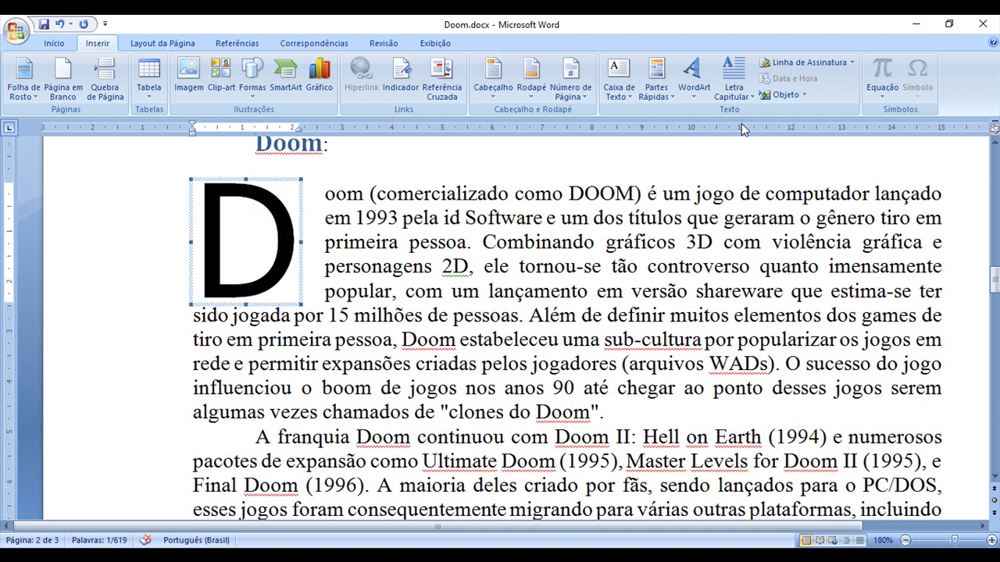
- Lower the drop cap height to two lines
{"action": "left_click", "coordinate": [733, 86]}
{"action": "left_click", "coordinate": [773, 214]}
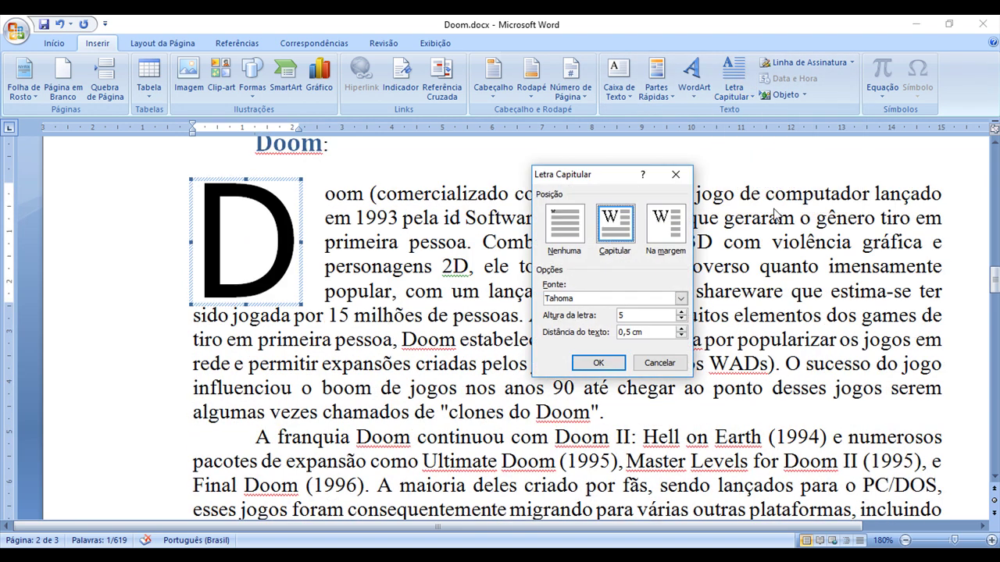
{"action": "left_click", "coordinate": [655, 317]}
{"action": "left_click", "coordinate": [597, 362]}
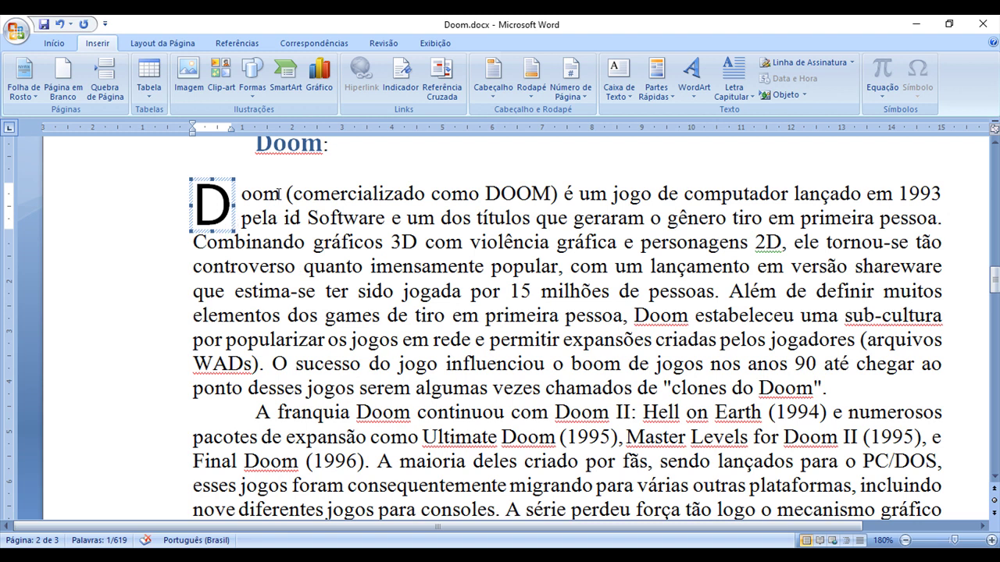
- Set the drop cap's distance from the text to 0 cm
{"action": "left_click", "coordinate": [732, 82]}
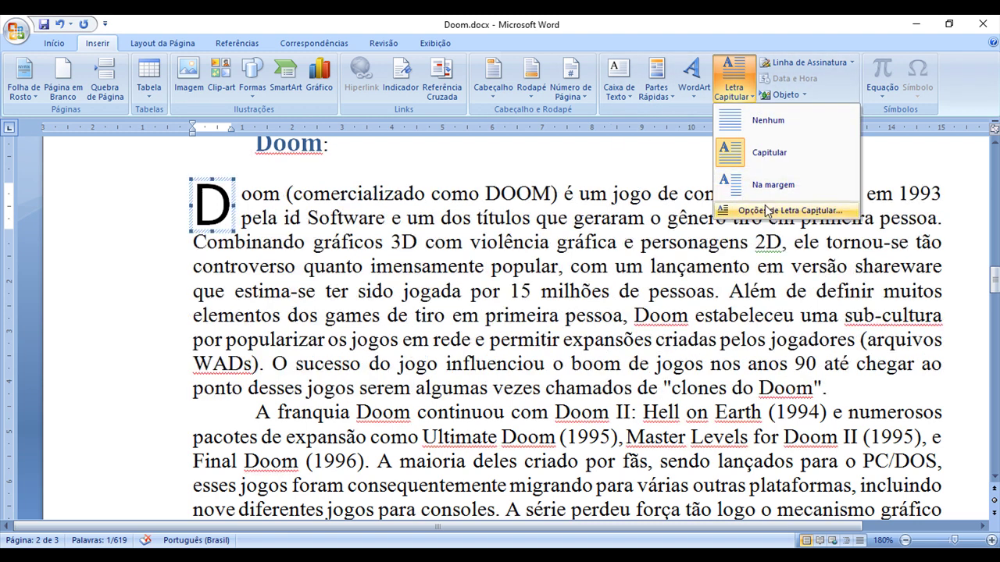
{"action": "left_click", "coordinate": [767, 210]}
{"action": "left_click", "coordinate": [681, 336]}
{"action": "left_click", "coordinate": [681, 336]}
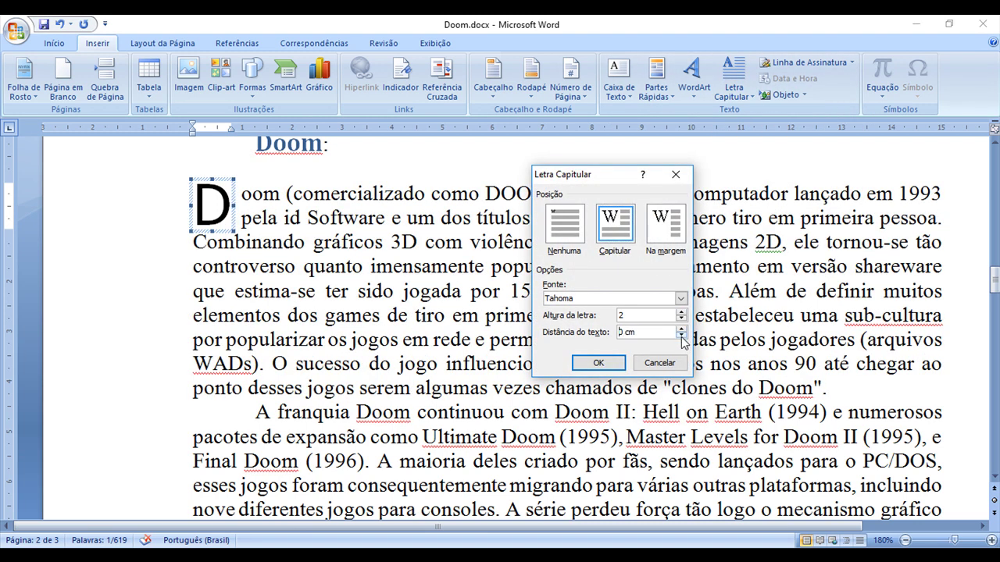
{"action": "left_click", "coordinate": [598, 362]}
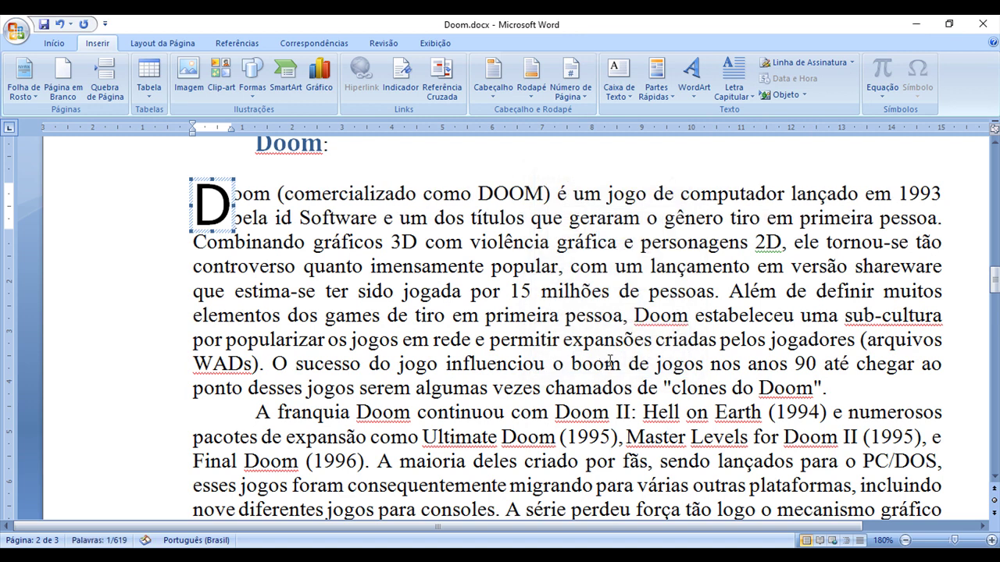
- Change the drop cap D's font to Arial Black, keeping it inside the text
{"action": "left_click", "coordinate": [212, 207]}
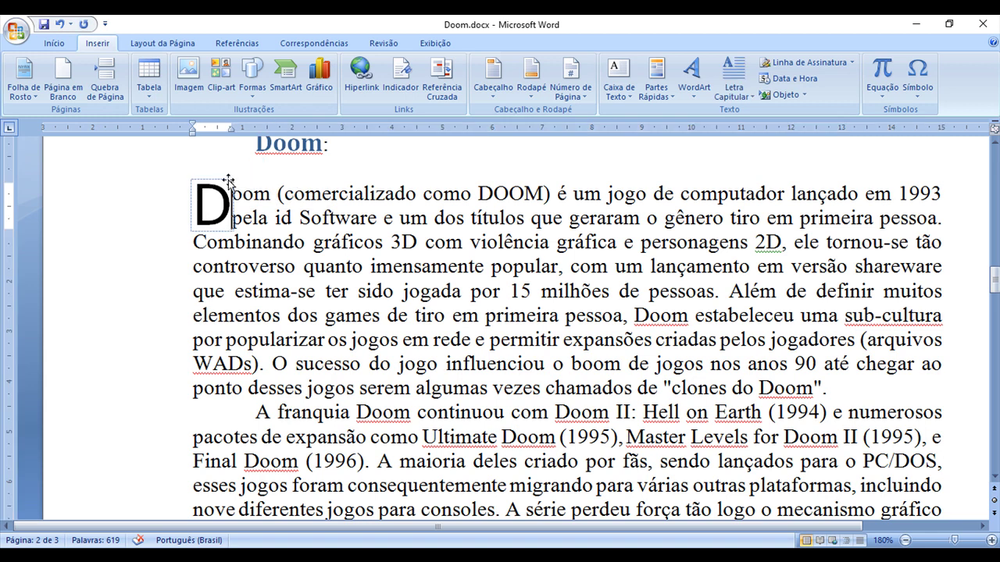
{"action": "left_click", "coordinate": [231, 184]}
{"action": "left_click", "coordinate": [752, 83]}
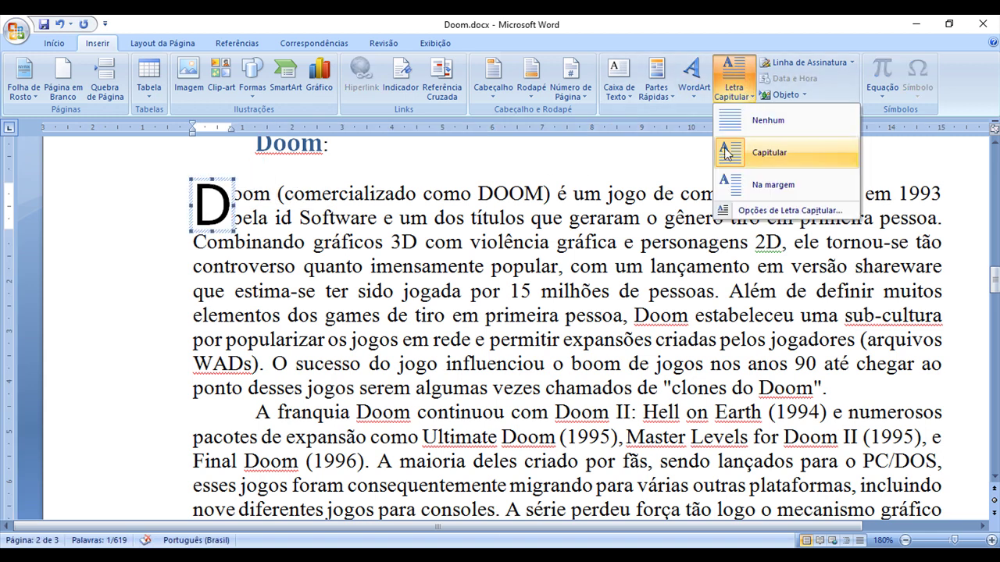
{"action": "left_click", "coordinate": [767, 211]}
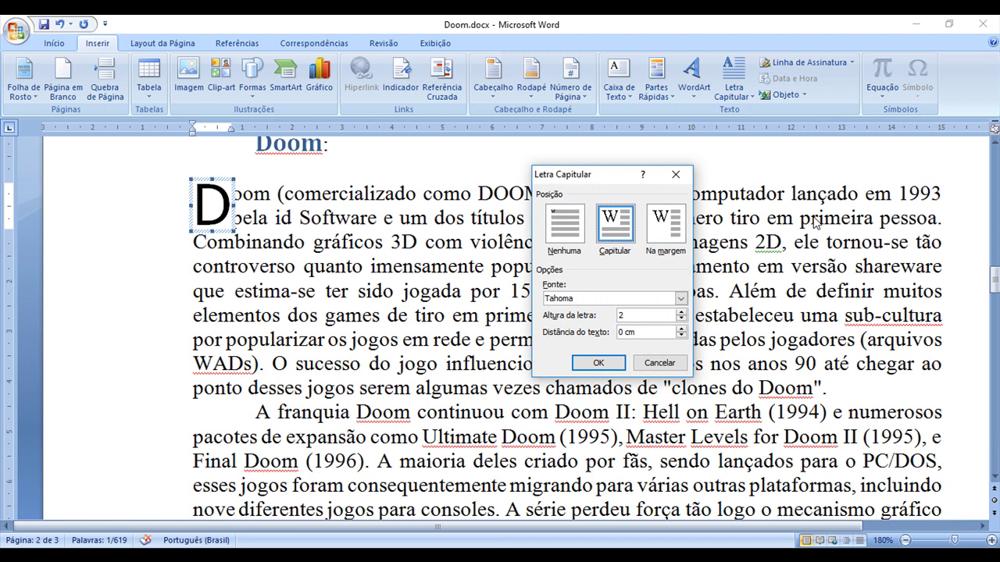
{"action": "left_click", "coordinate": [672, 234]}
{"action": "left_click", "coordinate": [629, 234]}
{"action": "left_click", "coordinate": [680, 298]}
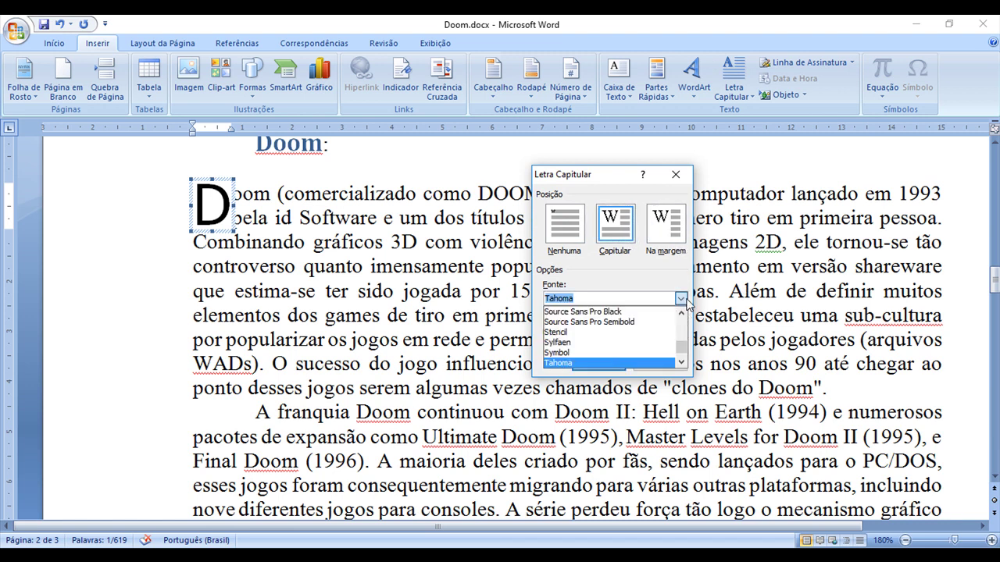
{"action": "left_click_drag", "start_coordinate": [681, 358], "coordinate": [686, 328]}
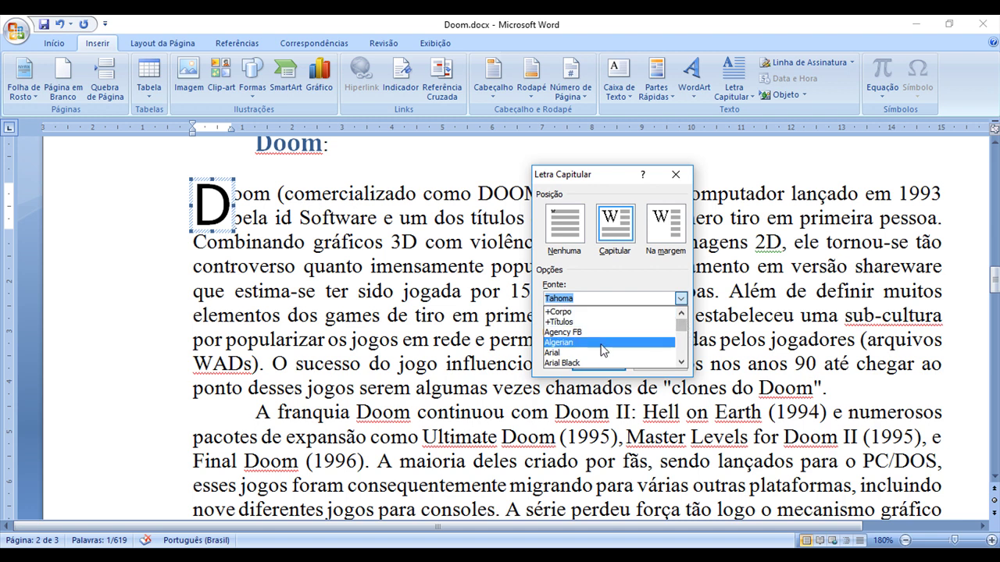
{"action": "left_click", "coordinate": [570, 363]}
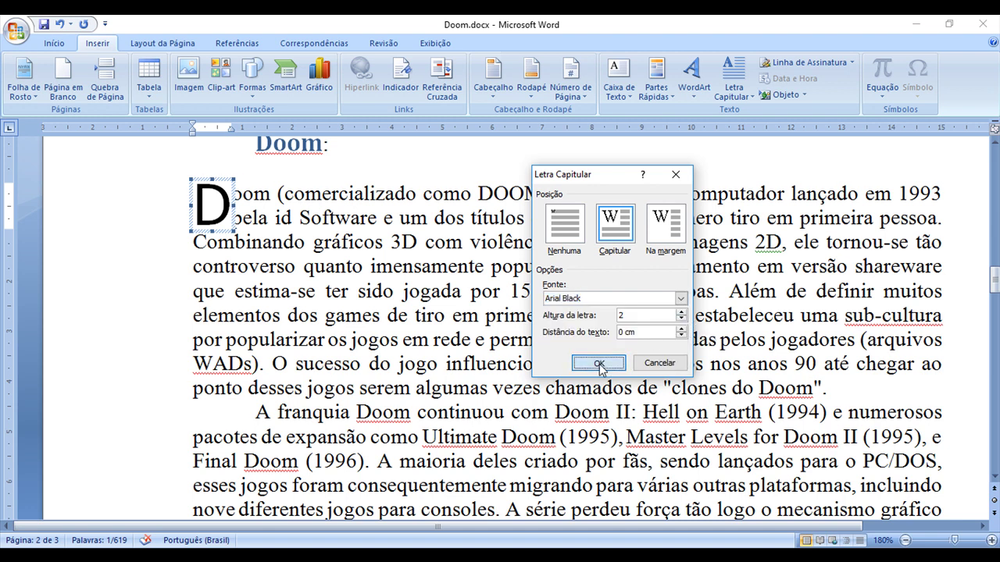
{"action": "left_click", "coordinate": [599, 363]}
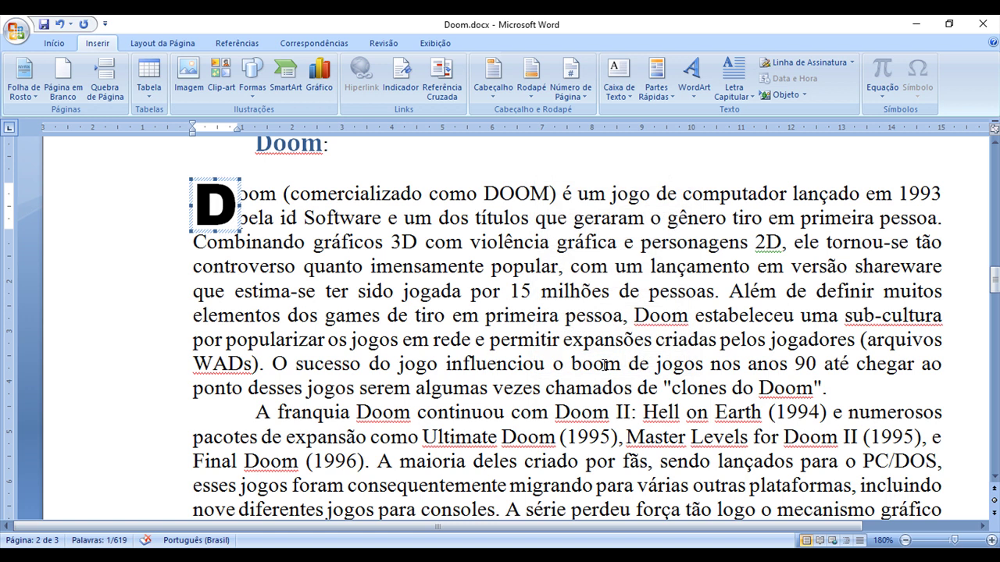
{"action": "left_click", "coordinate": [299, 207]}
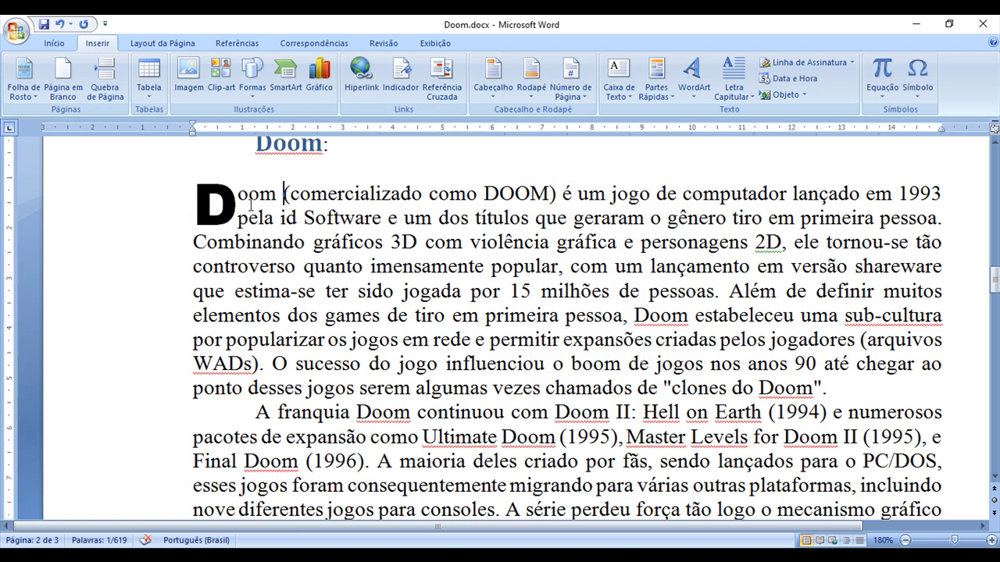
{"action": "left_click", "coordinate": [50, 45]}
{"action": "key", "text": "ctrl+shift+Right"}
{"action": "key", "text": "ctrl+shift+Right"}
{"action": "key", "text": "ctrl+shift+Right"}
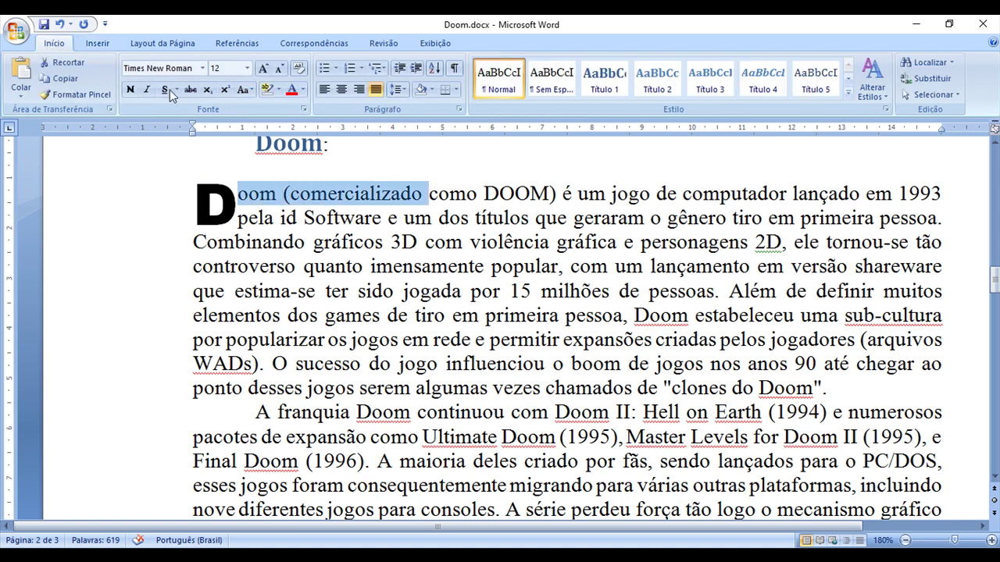
{"action": "left_click", "coordinate": [276, 194]}
{"action": "left_click", "coordinate": [213, 209]}
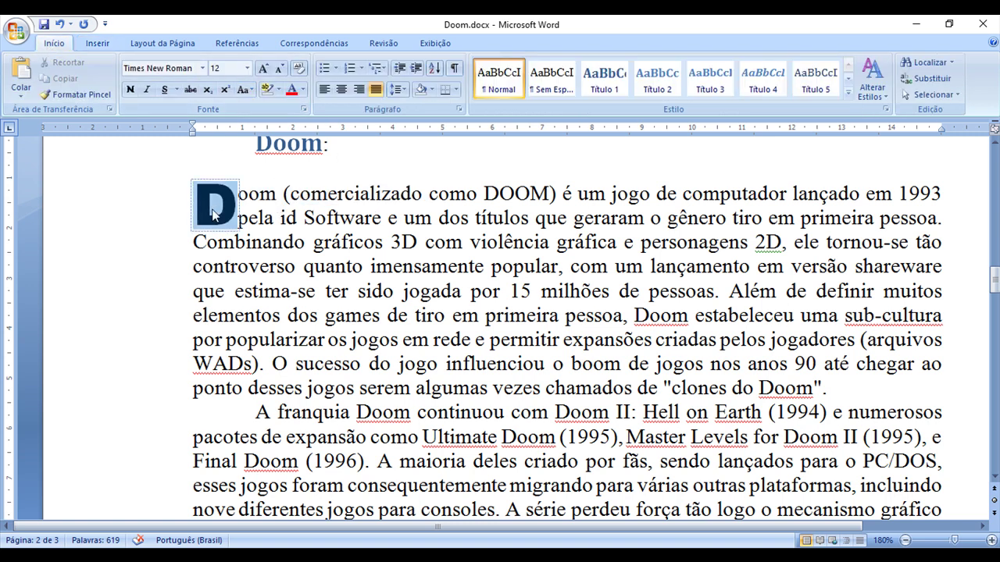
{"action": "left_click", "coordinate": [212, 209]}
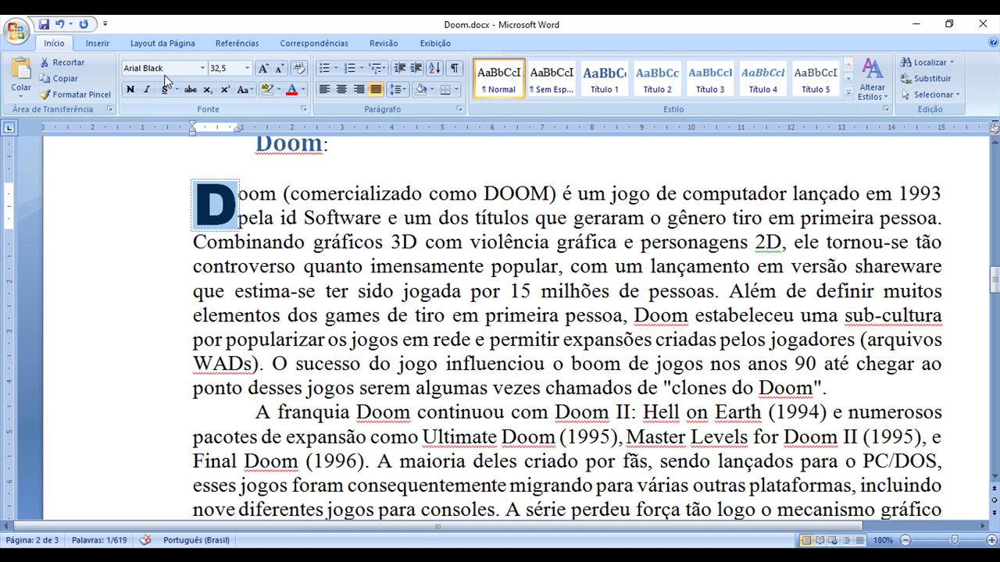
{"action": "left_click", "coordinate": [238, 187]}
{"action": "left_click", "coordinate": [234, 183]}
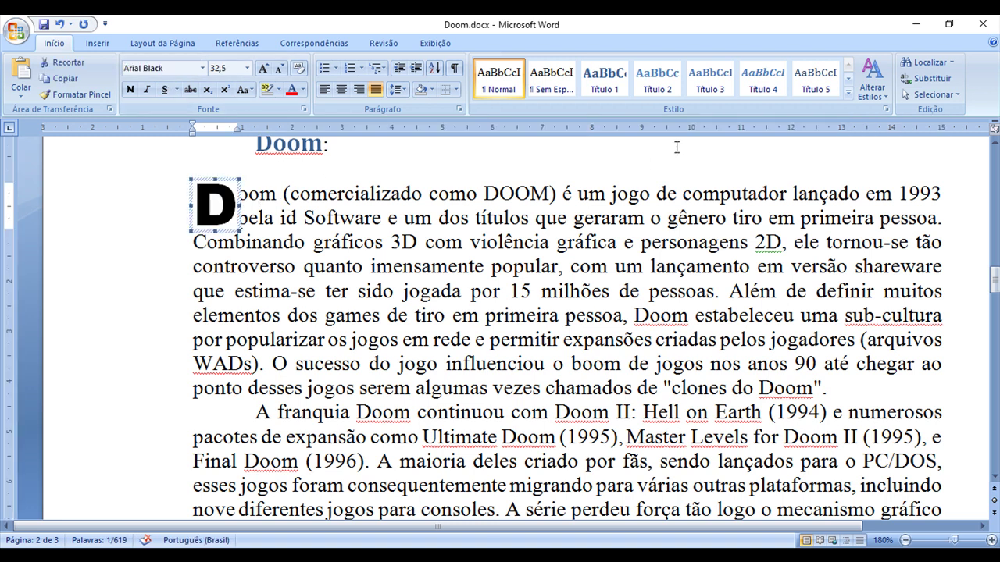
{"action": "left_click", "coordinate": [98, 43]}
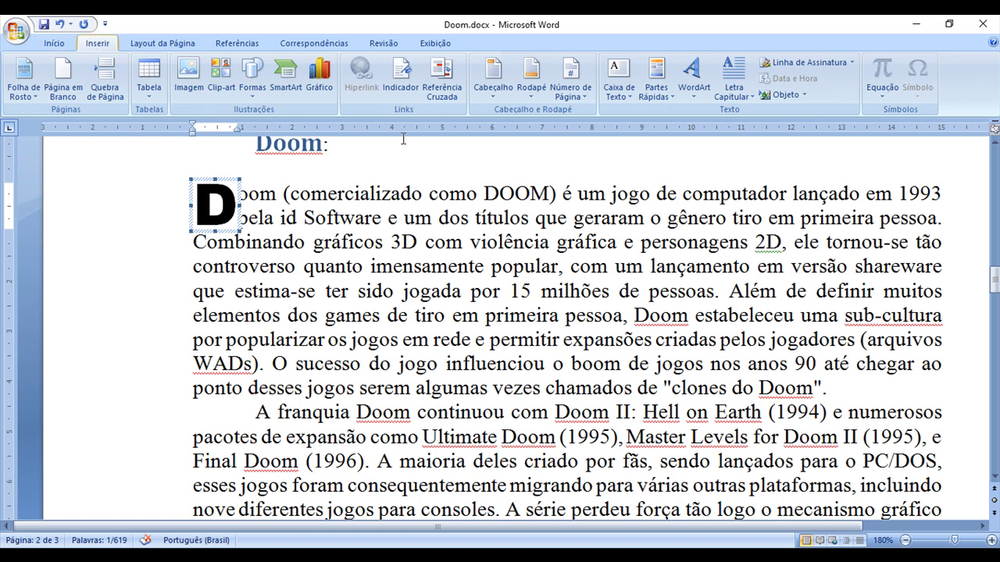
- Remove the drop cap from the Doom paragraph with Letra Capitular > Nenhum
{"action": "left_click", "coordinate": [734, 94]}
{"action": "left_click", "coordinate": [761, 119]}
{"action": "left_click", "coordinate": [636, 282]}
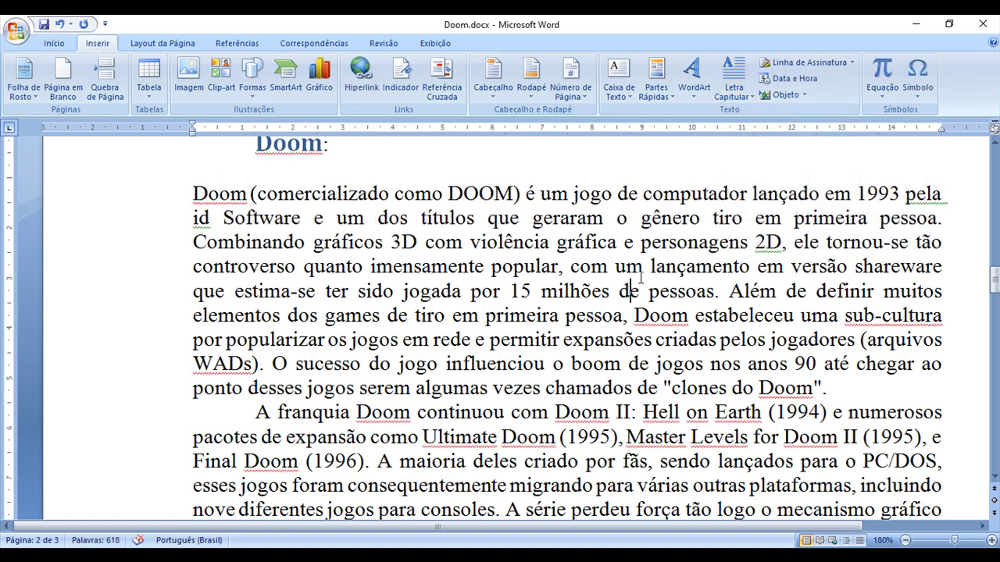
{"action": "left_click", "coordinate": [734, 86]}
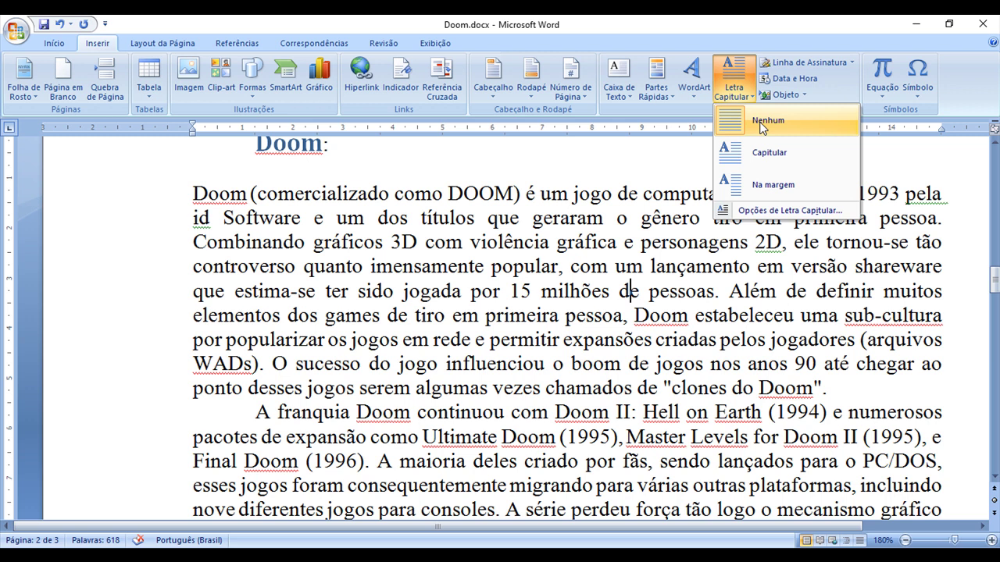
{"action": "left_click", "coordinate": [761, 123]}
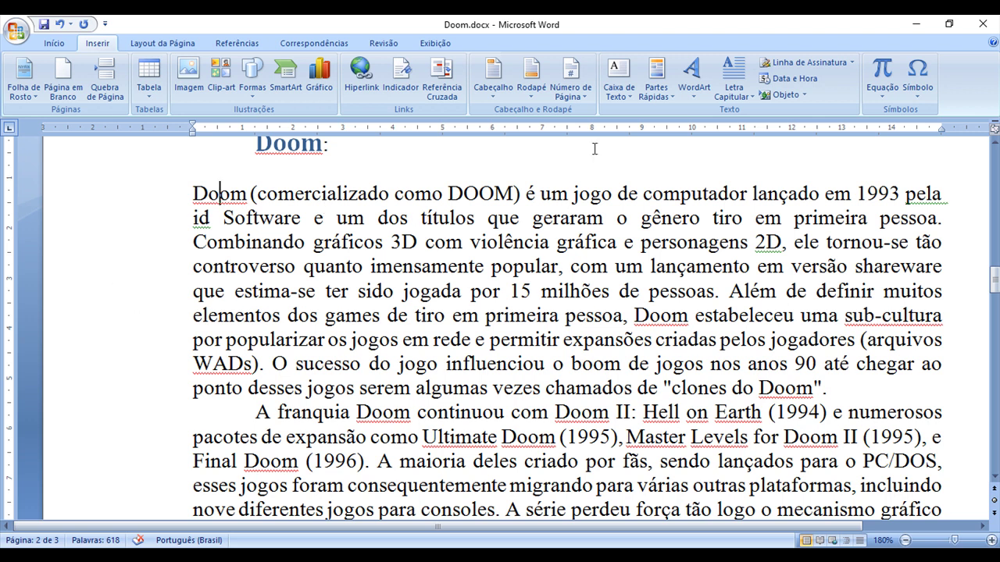
- Reapply a plain three-line Capitular drop cap D, then scroll up to the contents page
{"action": "left_click", "coordinate": [732, 84]}
{"action": "left_click", "coordinate": [769, 153]}
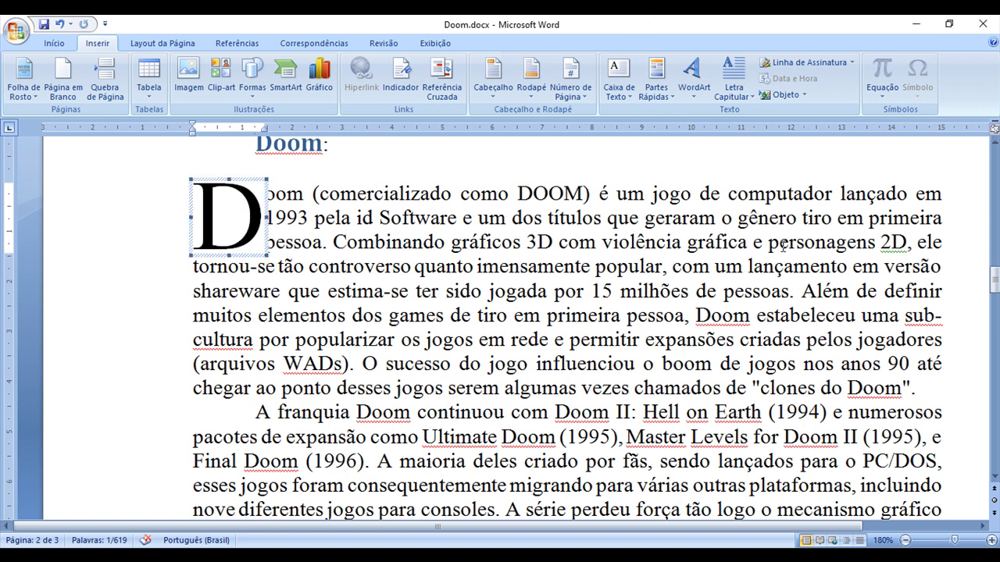
{"action": "scroll", "coordinate": [703, 279], "scroll_direction": "up", "scroll_amount": 3}
{"action": "scroll", "coordinate": [702, 279], "scroll_direction": "up", "scroll_amount": 8}
{"action": "scroll", "coordinate": [703, 279], "scroll_direction": "up", "scroll_amount": 7}
- Bring the end of the Conteúdo table of contents into view with the Inserir commands showing
{"action": "scroll", "coordinate": [702, 279], "scroll_direction": "up", "scroll_amount": 2}
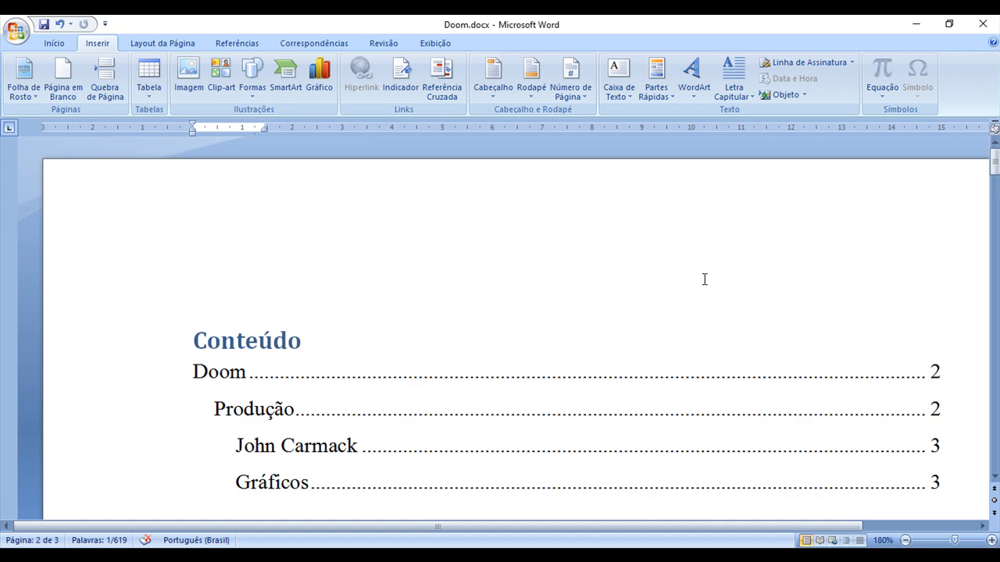
{"action": "left_click", "coordinate": [703, 279]}
{"action": "scroll", "coordinate": [633, 224], "scroll_direction": "down", "scroll_amount": 3}
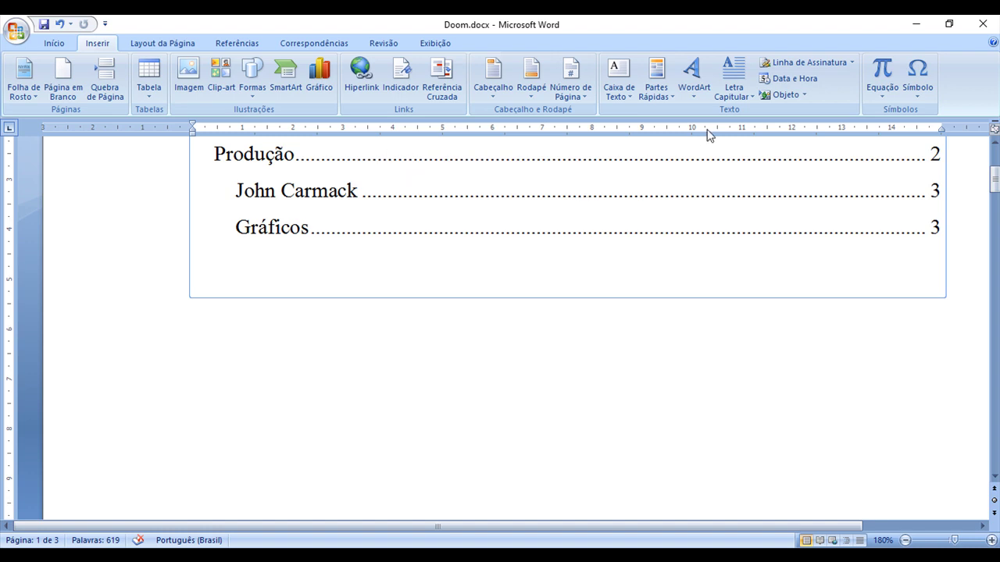
{"action": "left_click", "coordinate": [54, 44]}
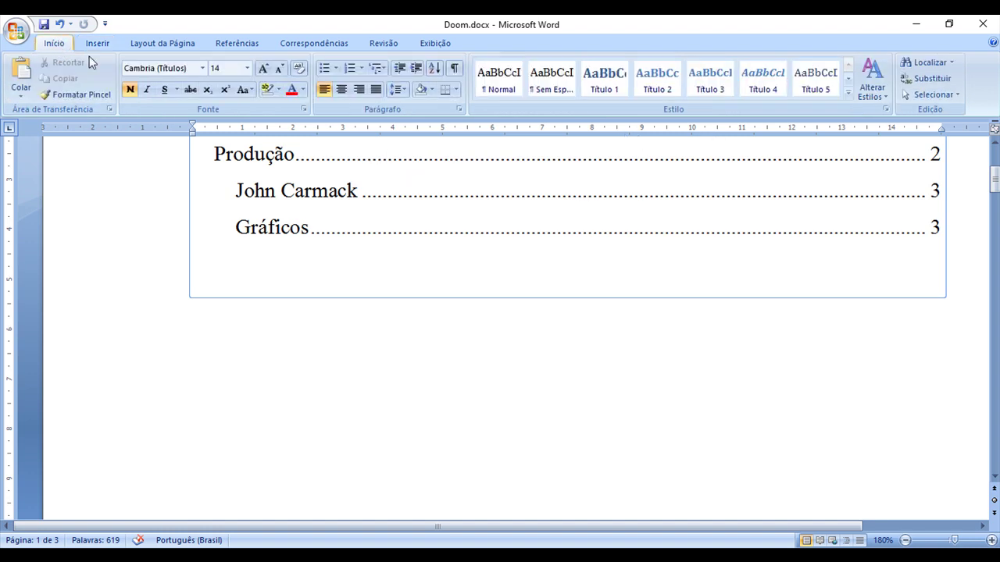
{"action": "left_click", "coordinate": [97, 44]}
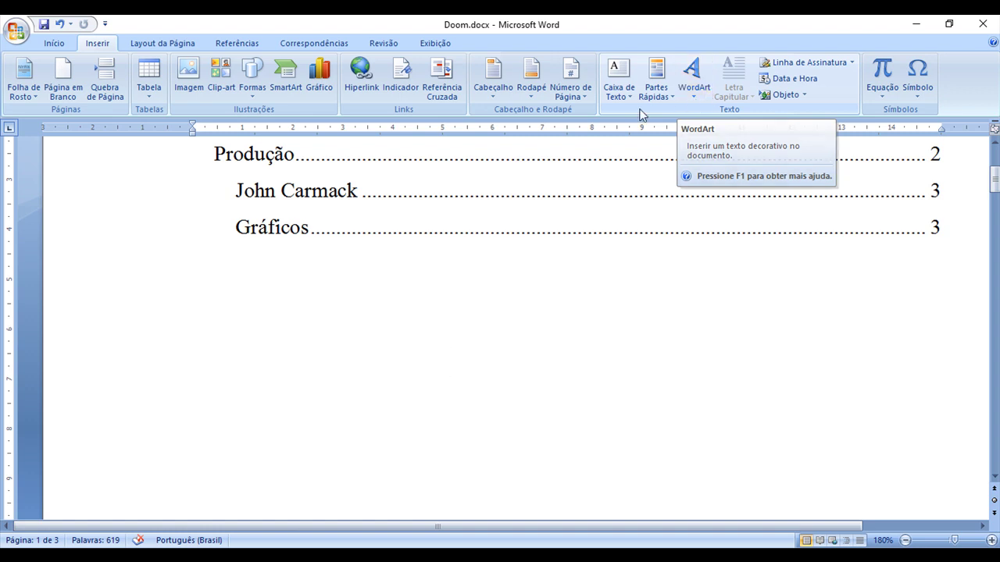
- Insert a Caixa de Texto Simples text box with its placeholder quotation
{"action": "left_click", "coordinate": [617, 87]}
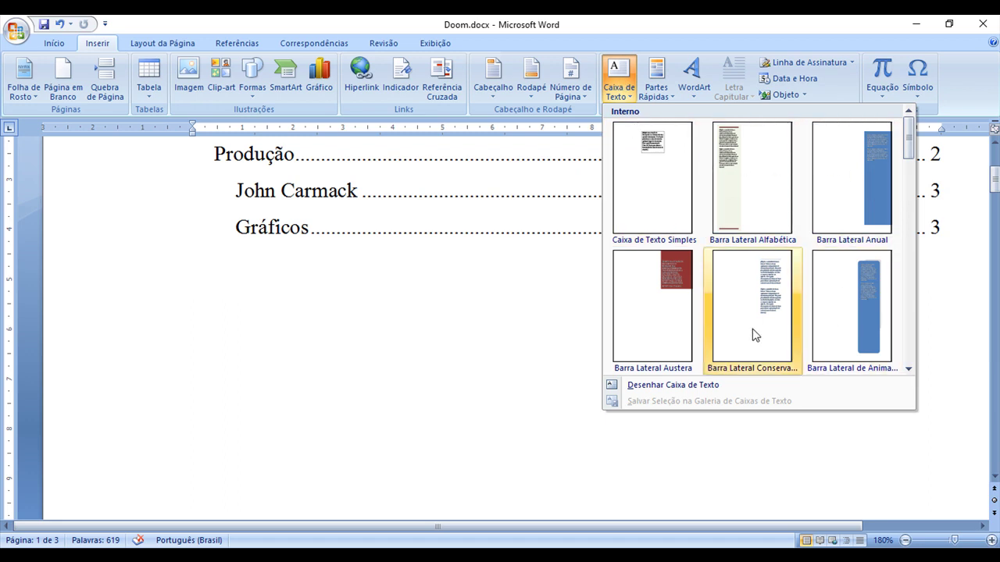
{"action": "left_click", "coordinate": [658, 191]}
{"action": "scroll", "coordinate": [698, 390], "scroll_direction": "down", "scroll_amount": 1}
{"action": "scroll", "coordinate": [700, 390], "scroll_direction": "down", "scroll_amount": 1}
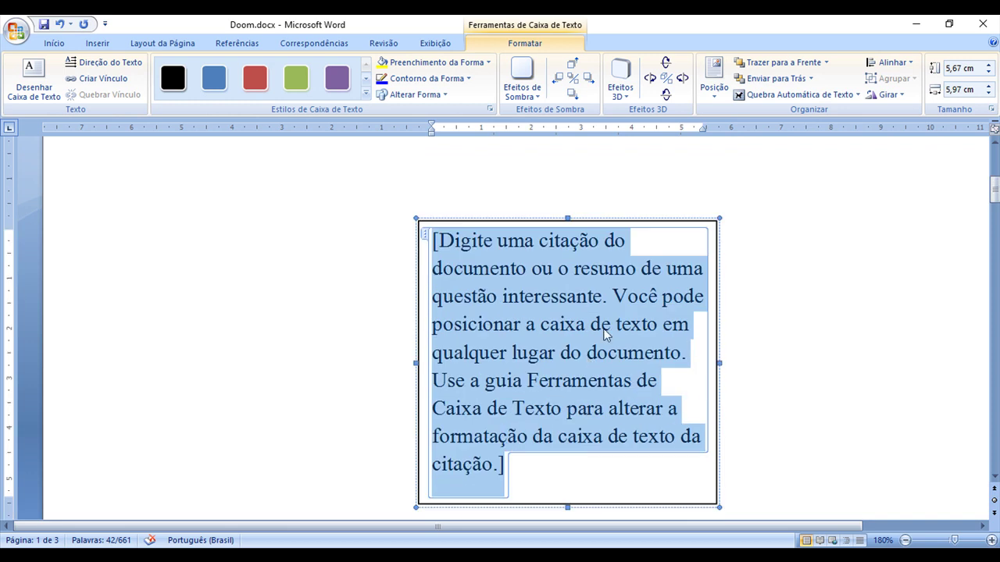
- Shrink the text box to about 4.66 × 4.72 cm and replace its text with 'Testando caixa de texto'
{"action": "left_click_drag", "start_coordinate": [719, 216], "coordinate": [653, 269]}
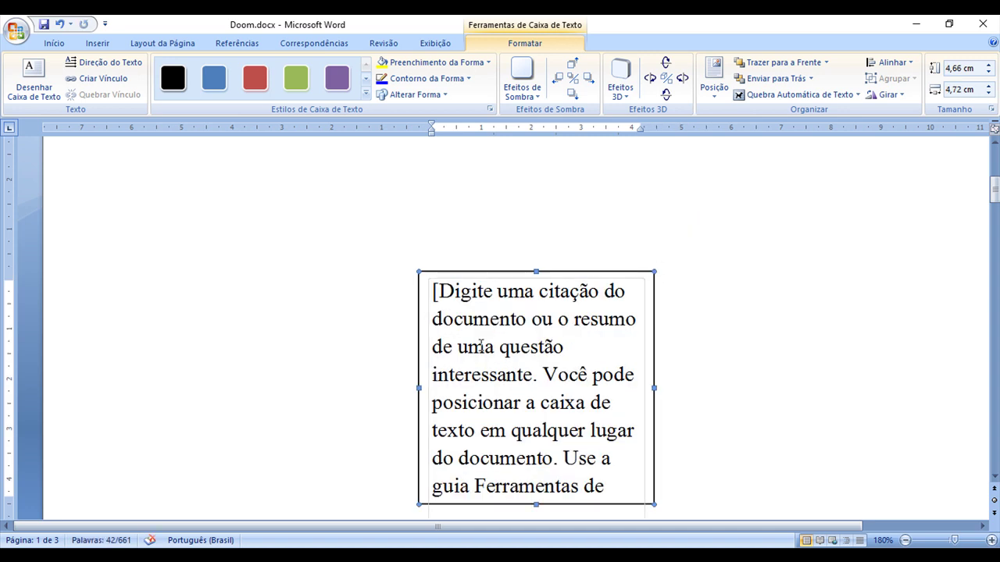
{"action": "left_click", "coordinate": [474, 353]}
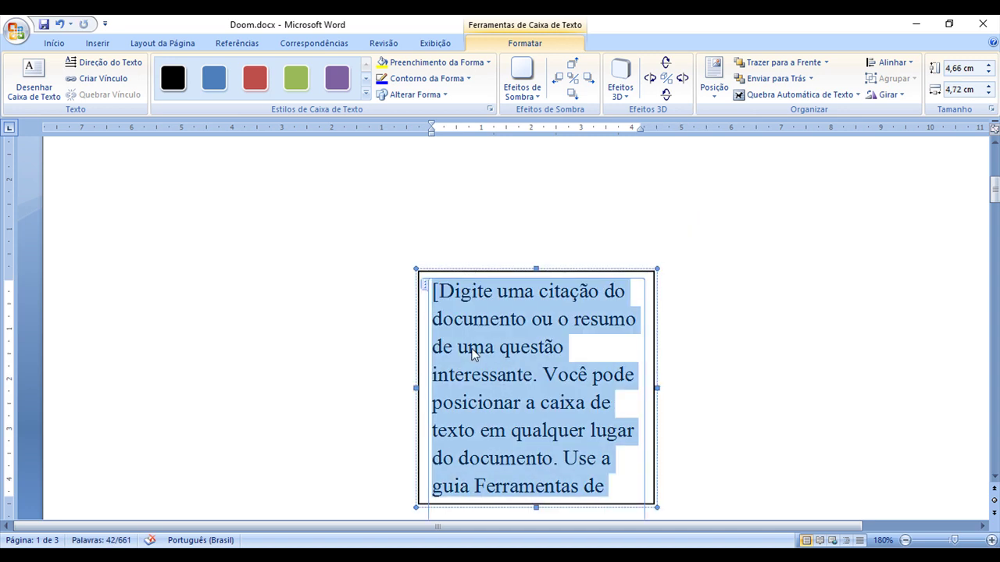
{"action": "type", "text": "Dsnfçlksn flçsk"}
{"action": "key", "text": "ctrl+a"}
{"action": "type", "text": "Testando caixa de texto"}
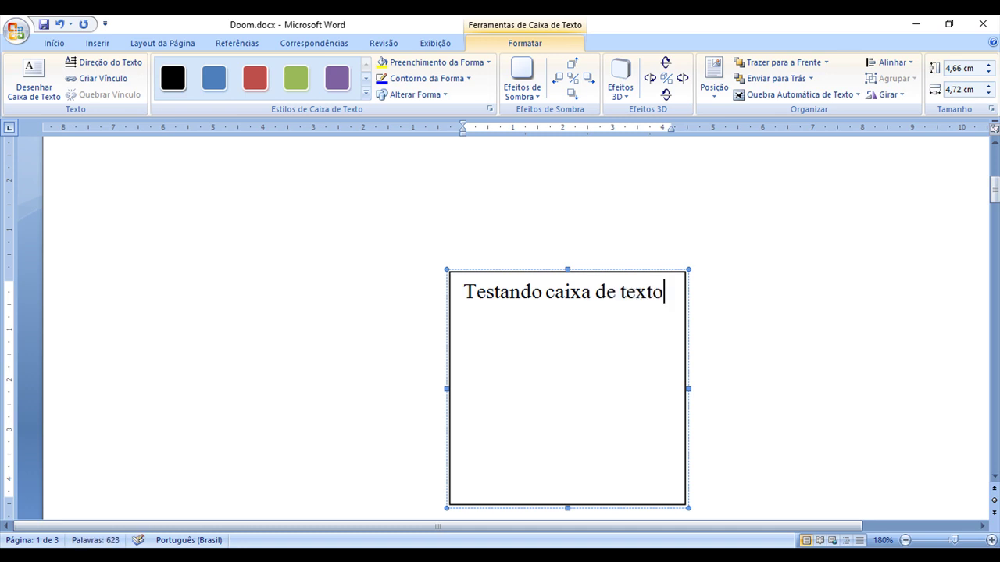
{"action": "left_click", "coordinate": [620, 344]}
{"action": "left_click", "coordinate": [726, 321]}
{"action": "left_click", "coordinate": [595, 326]}
- Shorten the box to a one-line 1.08 cm strip and move it toward the top of the contents
{"action": "left_click_drag", "start_coordinate": [568, 508], "coordinate": [564, 326]}
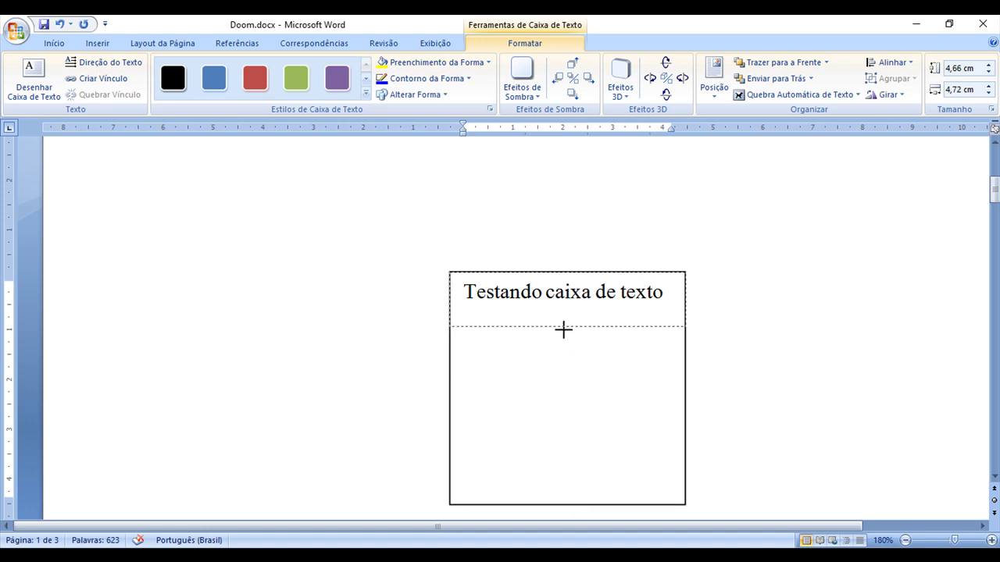
{"action": "left_click_drag", "start_coordinate": [637, 331], "coordinate": [374, 209]}
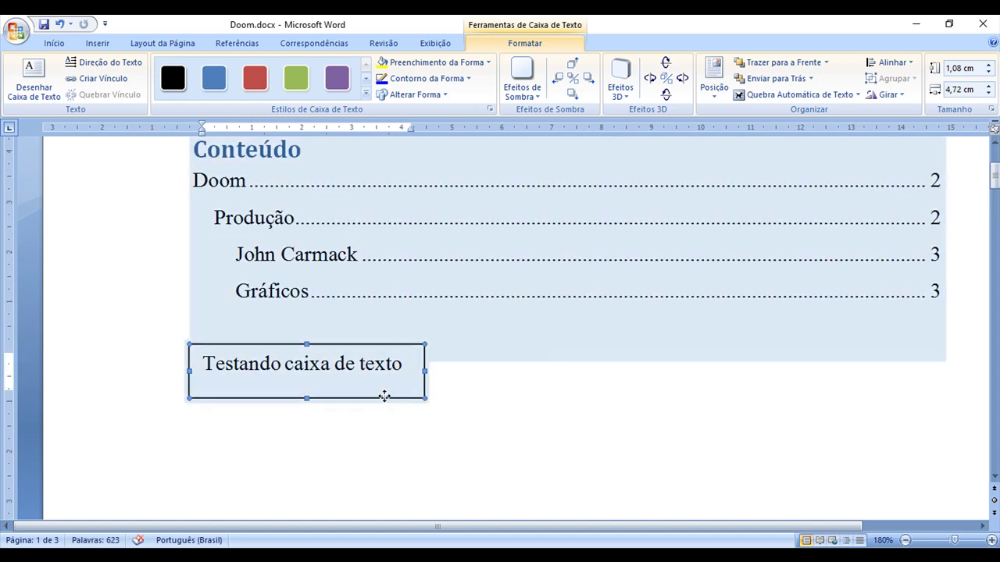
{"action": "left_click_drag", "start_coordinate": [384, 397], "coordinate": [614, 274]}
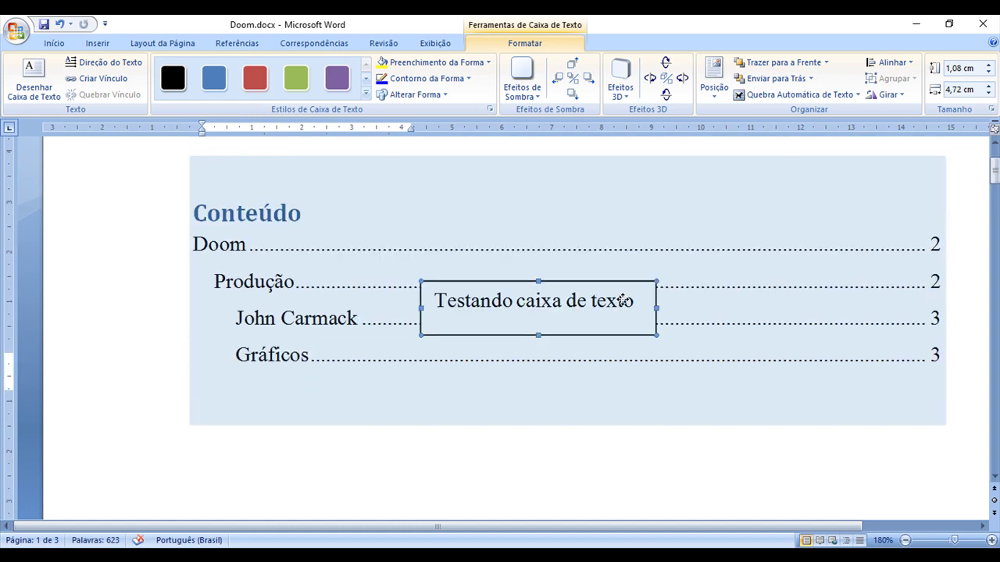
{"action": "left_click_drag", "start_coordinate": [608, 345], "coordinate": [695, 224]}
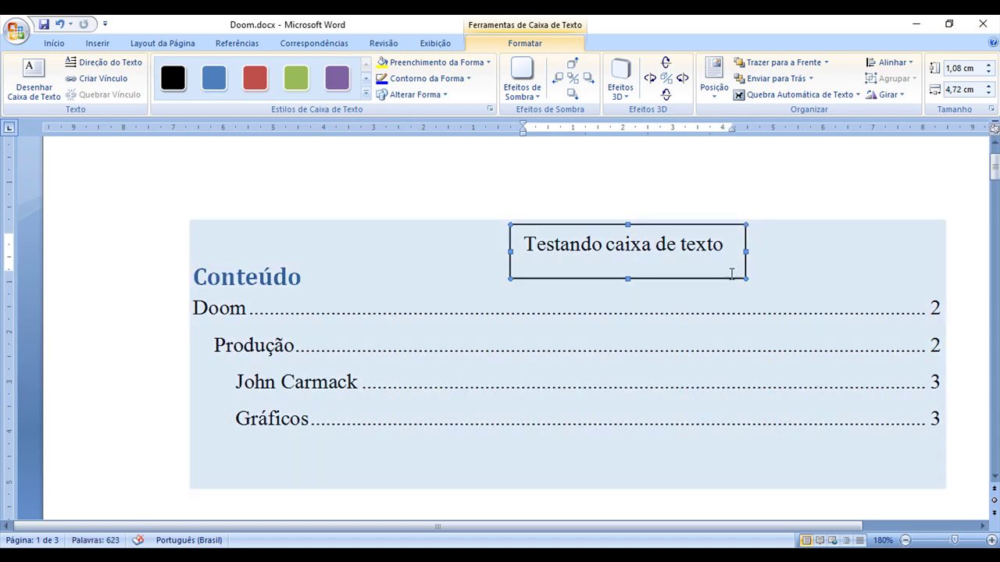
- Move the box below the table of contents onto page 2 and deselect it
{"action": "left_click", "coordinate": [695, 264]}
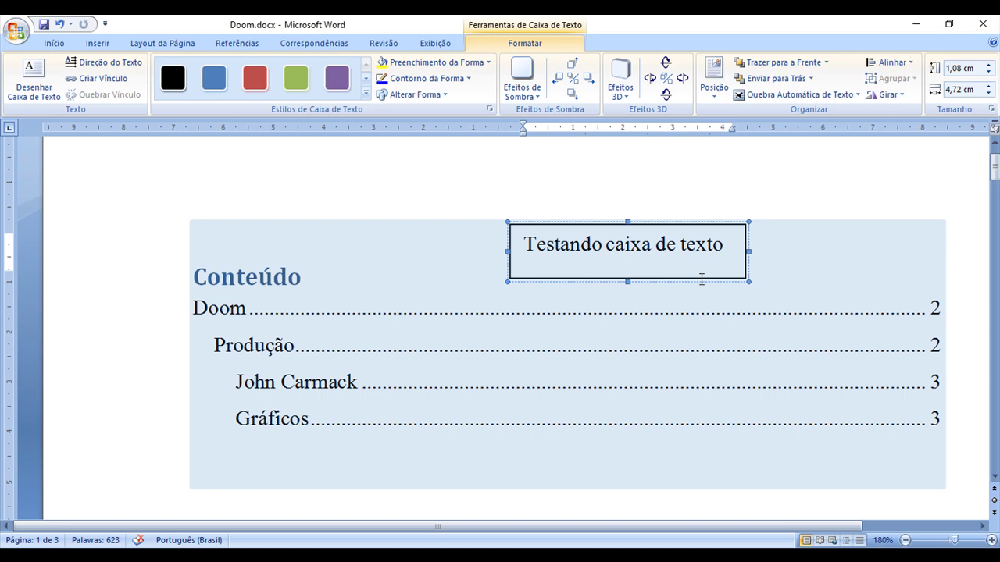
{"action": "left_click", "coordinate": [695, 279]}
{"action": "mouse_move", "coordinate": [688, 224]}
{"action": "left_mouse_down"}
{"action": "mouse_move", "coordinate": [760, 190]}
{"action": "mouse_move", "coordinate": [714, 401]}
{"action": "left_mouse_up"}
{"action": "scroll", "coordinate": [732, 375], "scroll_direction": "down", "scroll_amount": 3}
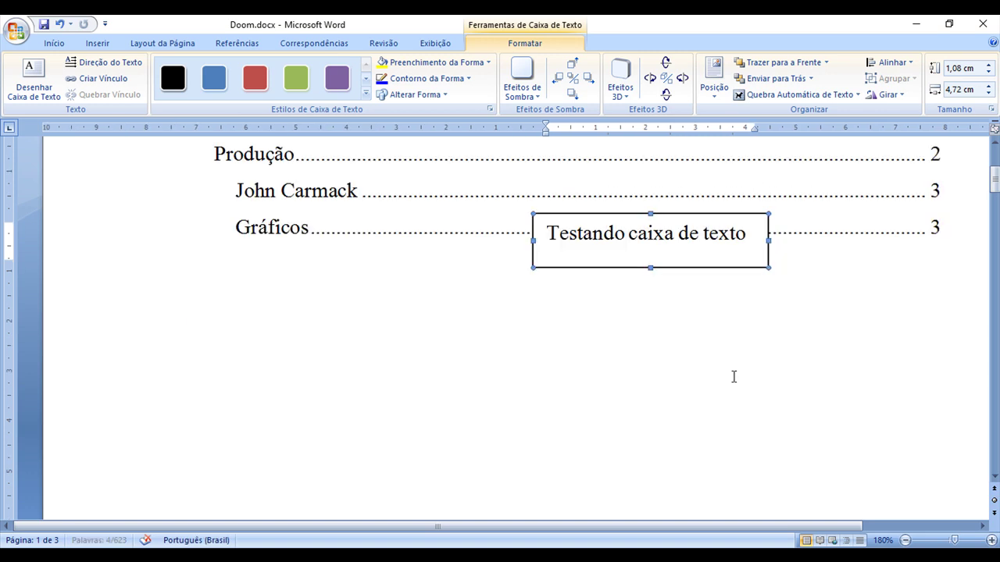
{"action": "left_click_drag", "start_coordinate": [728, 217], "coordinate": [718, 357]}
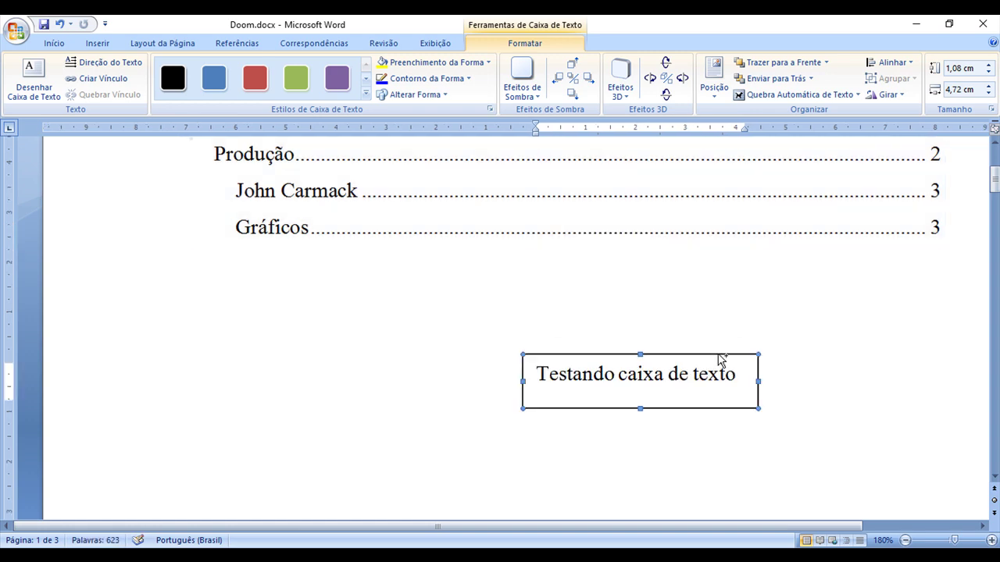
{"action": "left_click", "coordinate": [630, 307]}
{"action": "scroll", "coordinate": [614, 321], "scroll_direction": "down", "scroll_amount": 5}
{"action": "scroll", "coordinate": [613, 321], "scroll_direction": "down", "scroll_amount": 5}
{"action": "scroll", "coordinate": [601, 297], "scroll_direction": "down", "scroll_amount": 5}
{"action": "scroll", "coordinate": [600, 283], "scroll_direction": "up", "scroll_amount": 4}
- Drag the text box to the far left of page 2, beside the 'Doom:' heading
{"action": "scroll", "coordinate": [598, 284], "scroll_direction": "down", "scroll_amount": 7}
{"action": "left_click", "coordinate": [597, 283]}
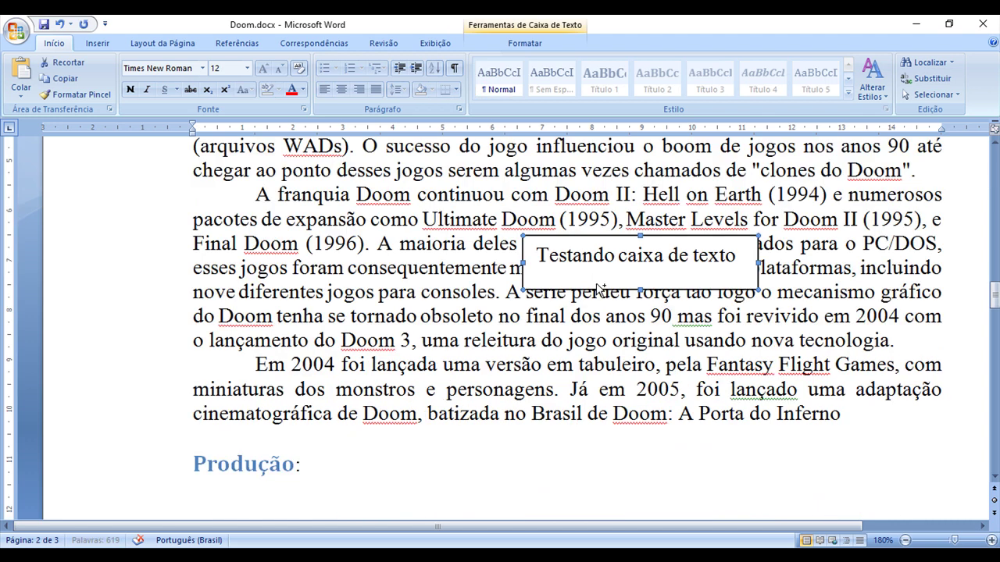
{"action": "scroll", "coordinate": [695, 275], "scroll_direction": "up", "scroll_amount": 4}
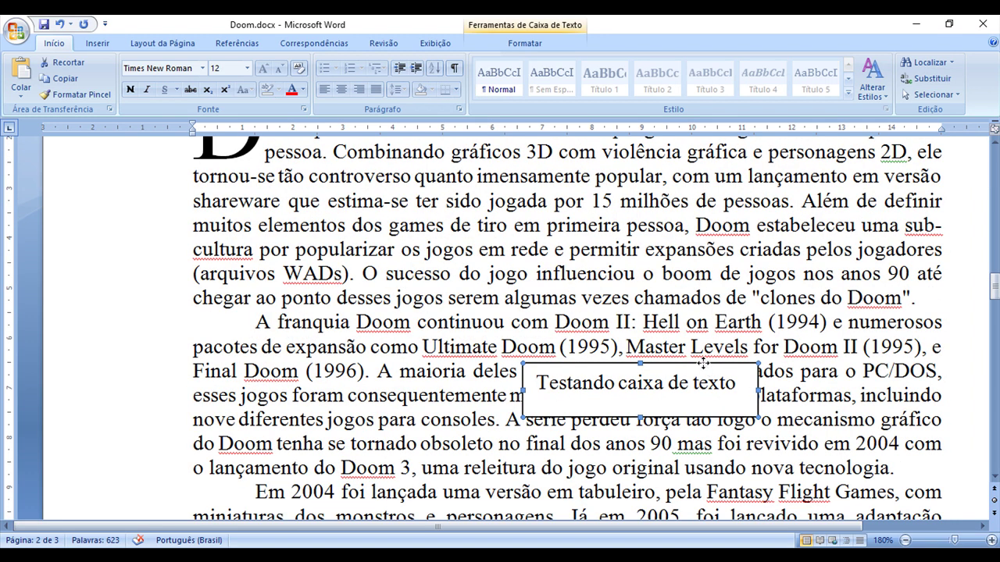
{"action": "left_click_drag", "start_coordinate": [691, 223], "coordinate": [691, 227]}
{"action": "scroll", "coordinate": [708, 260], "scroll_direction": "up", "scroll_amount": 3}
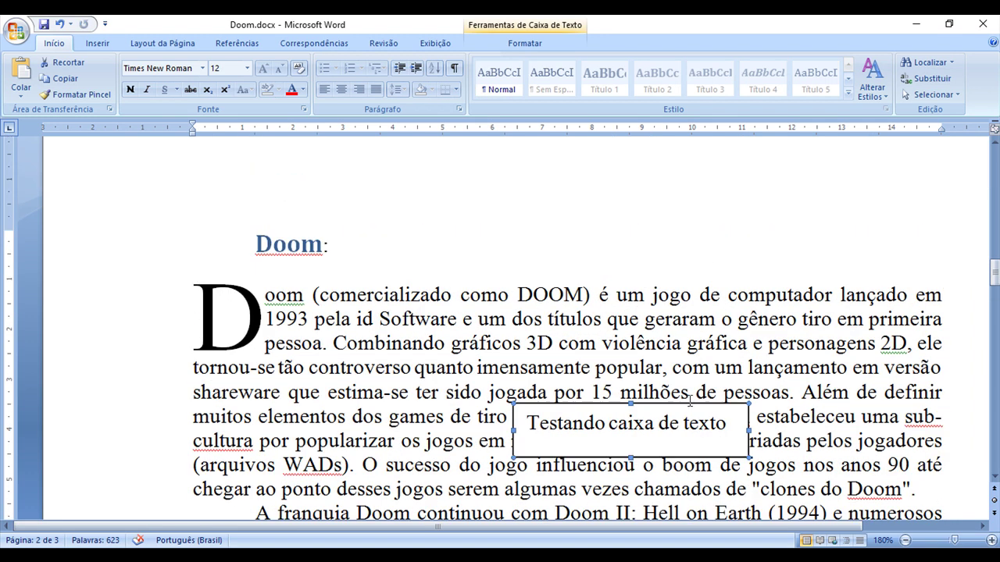
{"action": "mouse_move", "coordinate": [709, 410]}
{"action": "left_mouse_down"}
{"action": "mouse_move", "coordinate": [709, 247]}
{"action": "mouse_move", "coordinate": [749, 229]}
{"action": "mouse_move", "coordinate": [889, 217]}
{"action": "mouse_move", "coordinate": [233, 198]}
{"action": "left_mouse_up"}
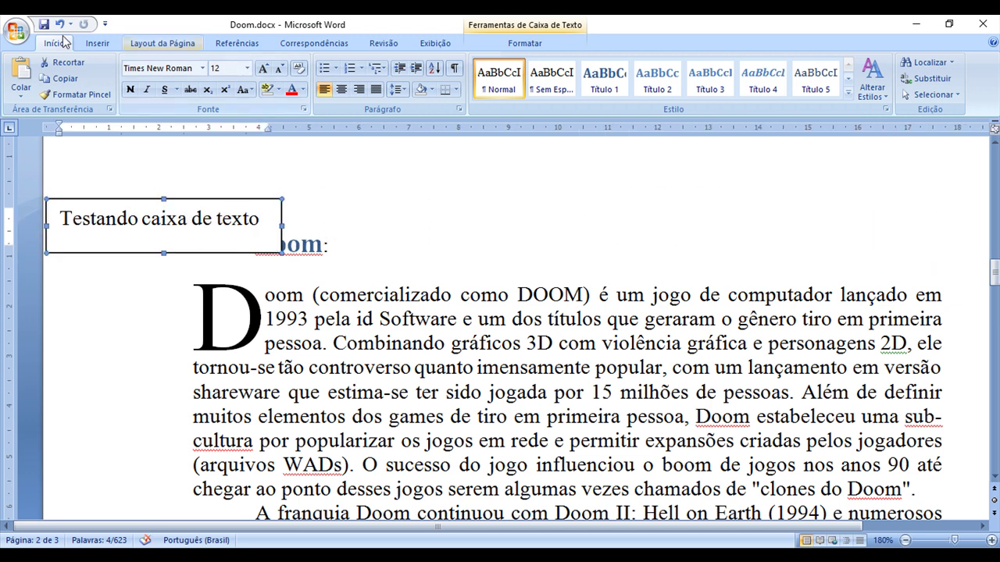
{"action": "left_click", "coordinate": [104, 26]}
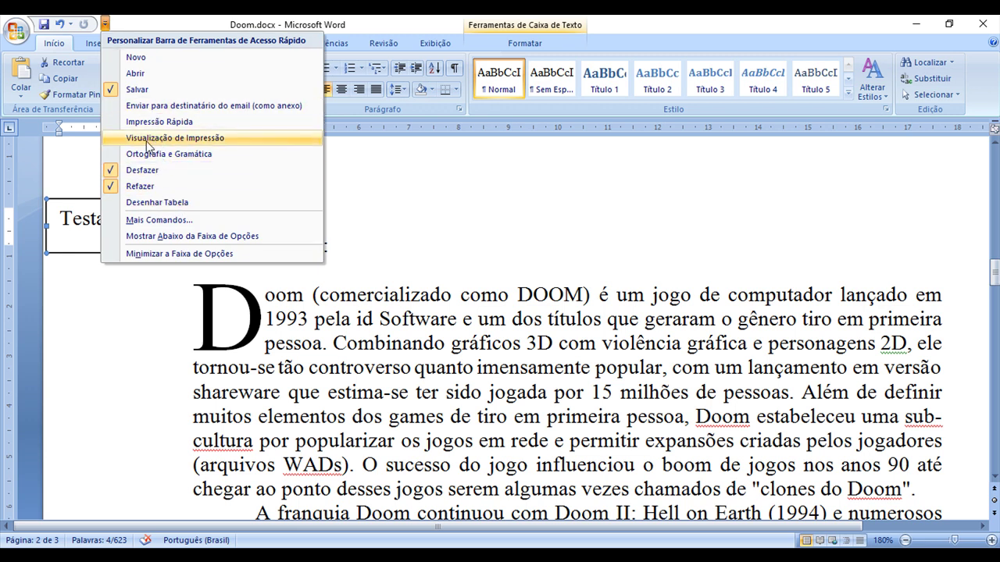
- Add Visualização de Impressão to the Quick Access Toolbar and preview the page
{"action": "left_click", "coordinate": [147, 142]}
{"action": "left_click", "coordinate": [100, 24]}
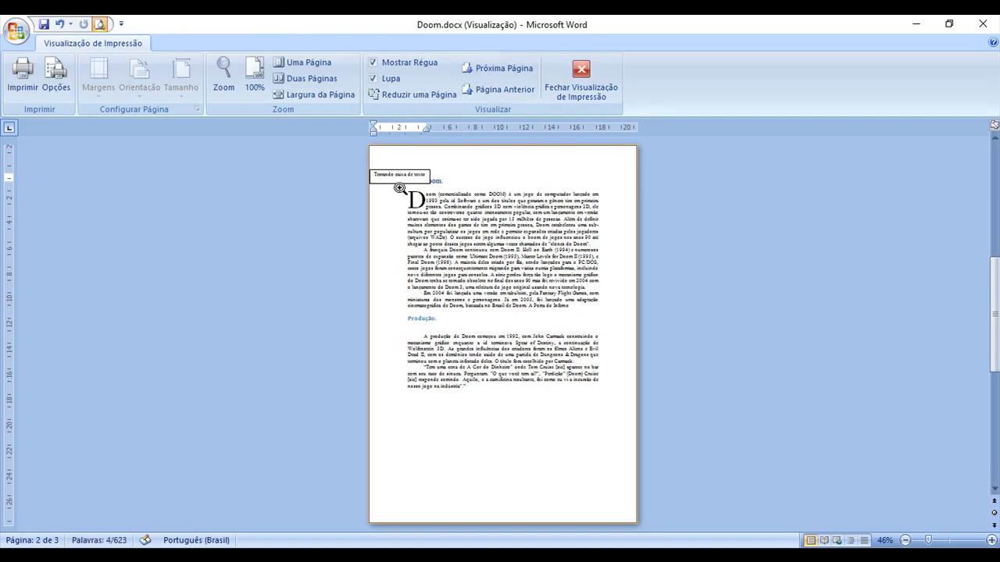
{"action": "left_click", "coordinate": [399, 188]}
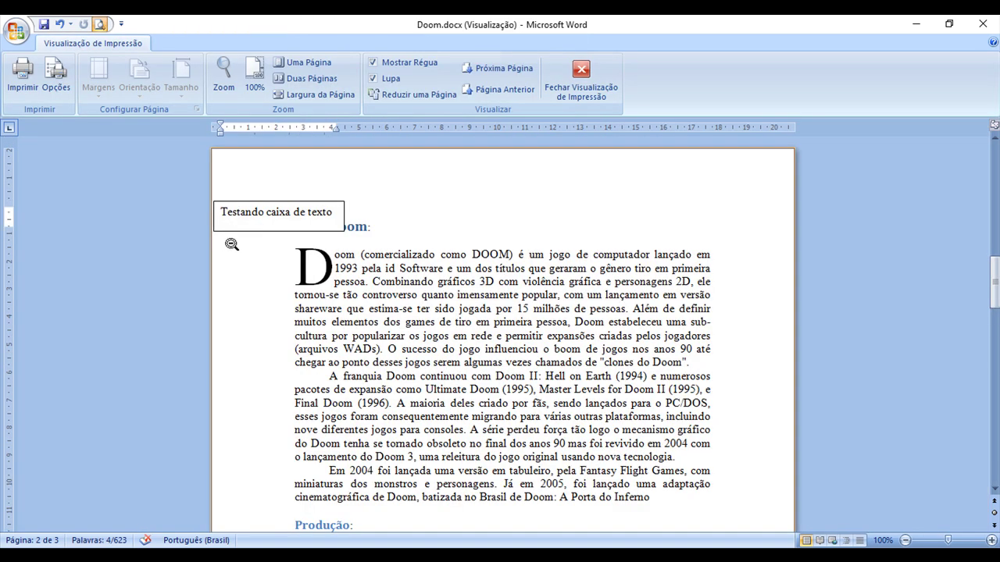
{"action": "left_click", "coordinate": [586, 102]}
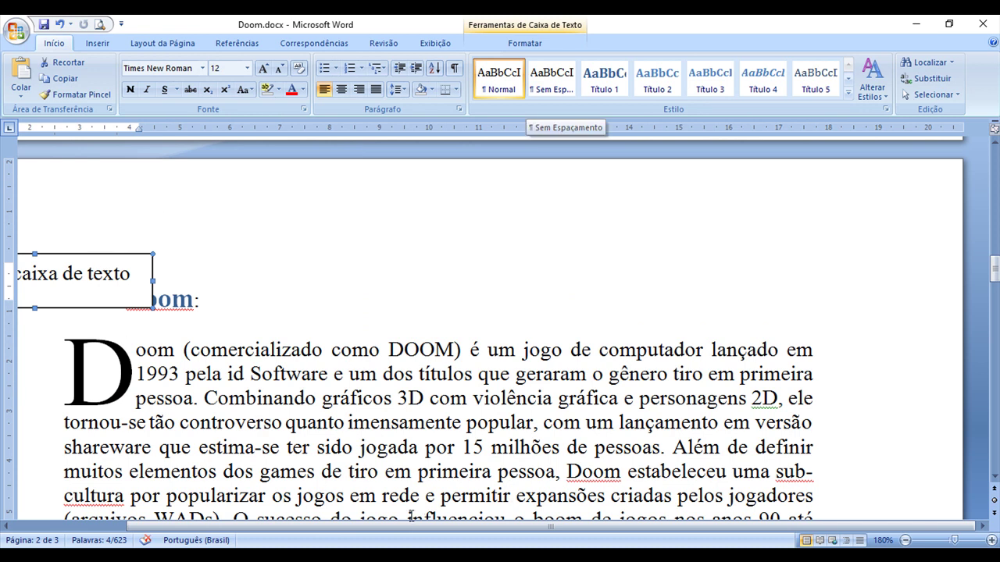
- Move the box up off the Doom heading and check the layout again in print preview
{"action": "left_click_drag", "start_coordinate": [407, 528], "coordinate": [338, 540]}
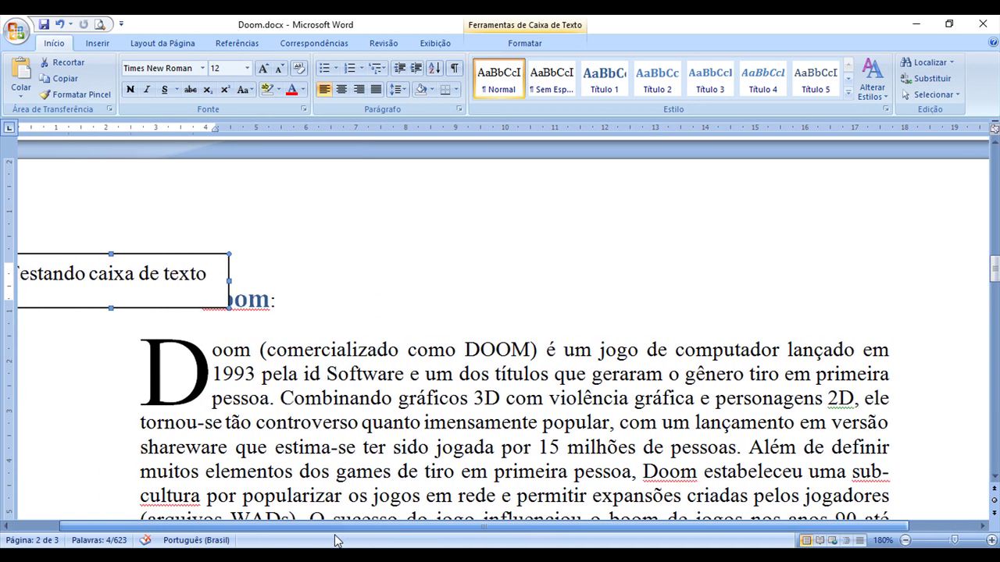
{"action": "scroll", "coordinate": [445, 455], "scroll_direction": "down", "scroll_amount": 1, "text": "ctrl"}
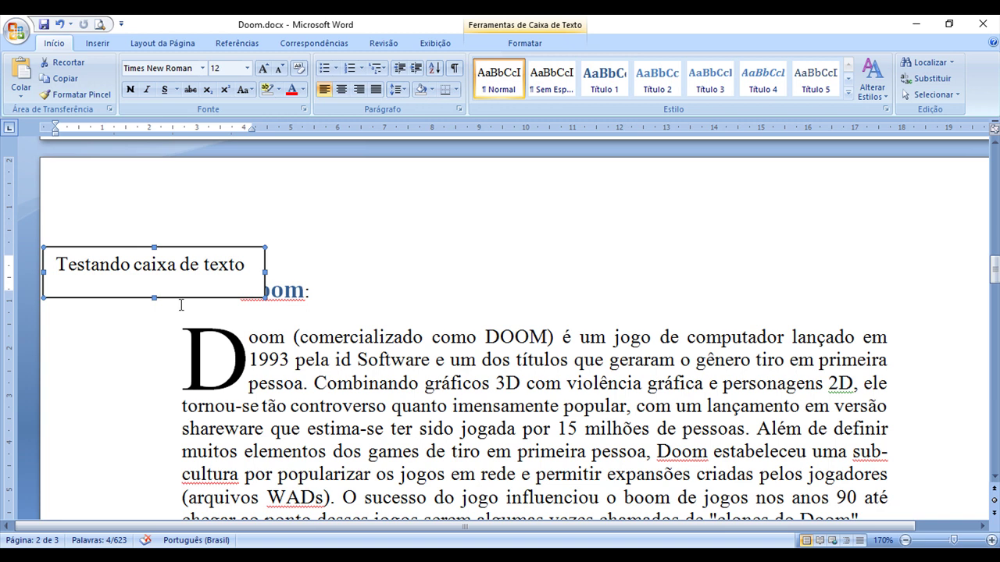
{"action": "left_click", "coordinate": [185, 241]}
{"action": "left_click", "coordinate": [185, 247]}
{"action": "left_click_drag", "start_coordinate": [185, 232], "coordinate": [185, 197]}
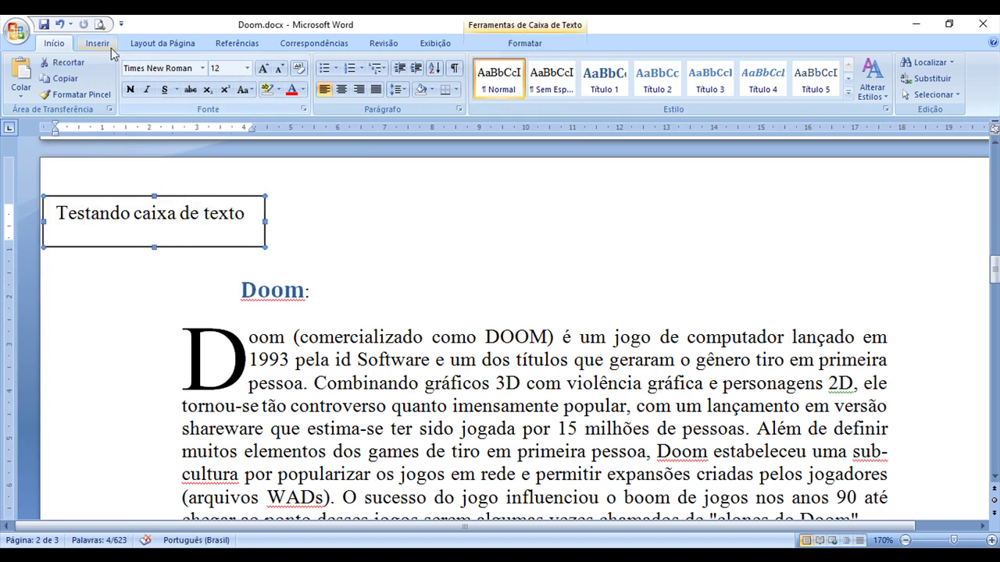
{"action": "left_click", "coordinate": [99, 24]}
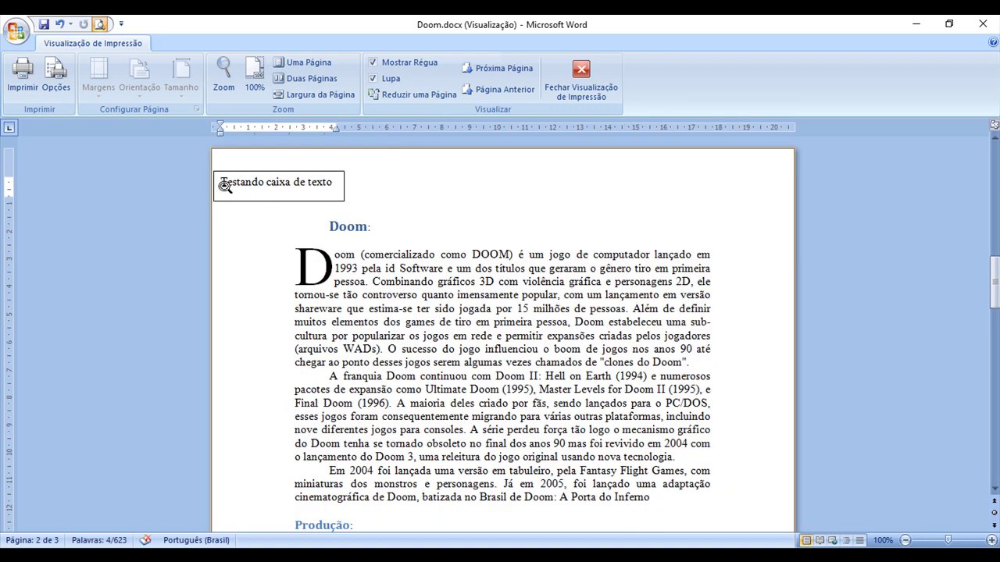
{"action": "left_click", "coordinate": [581, 81]}
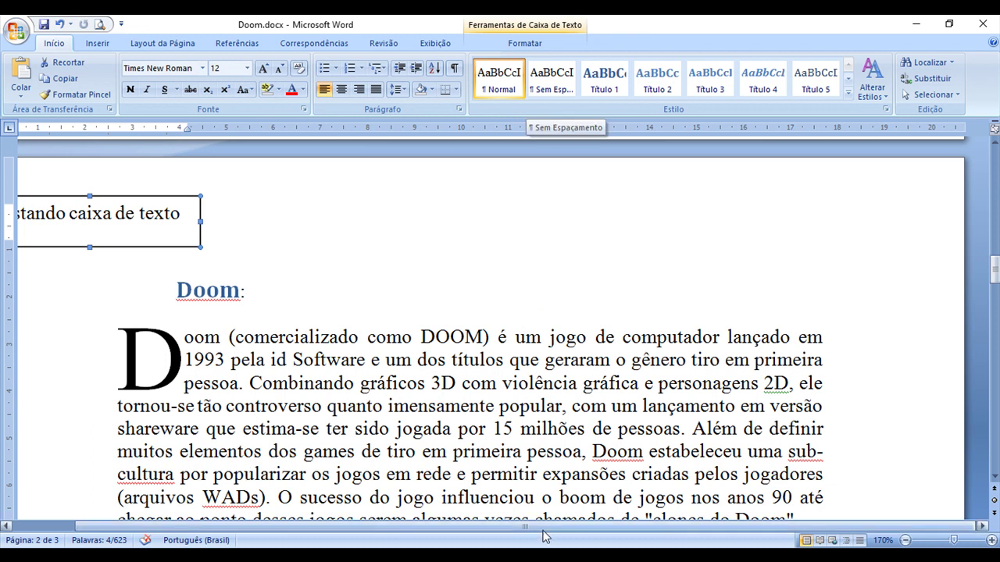
- Set the text box shading to Sem Cores and shift it down above the Doom paragraph
{"action": "scroll", "coordinate": [528, 425], "scroll_direction": "down", "scroll_amount": 1, "text": "ctrl"}
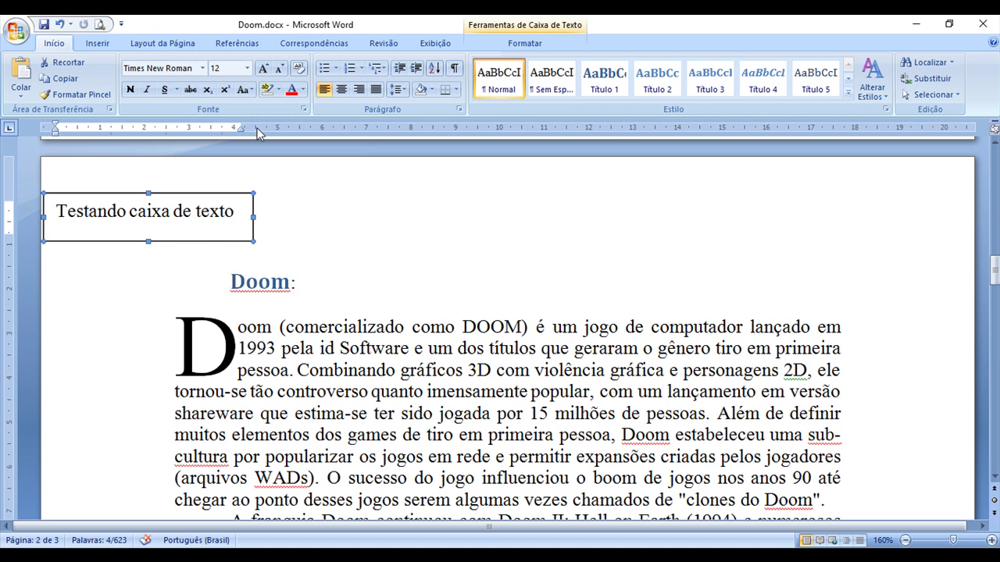
{"action": "left_click", "coordinate": [430, 91]}
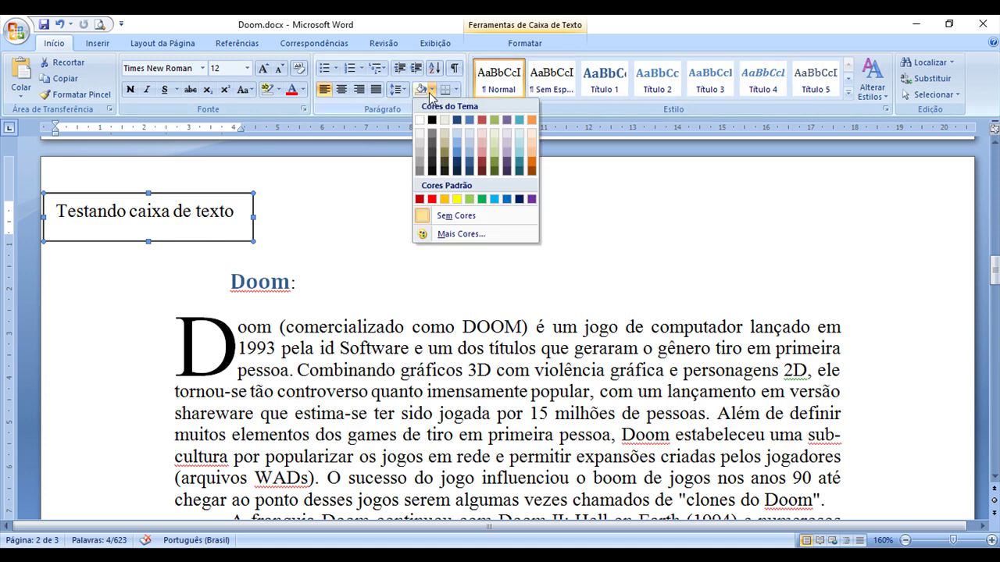
{"action": "left_click", "coordinate": [475, 216]}
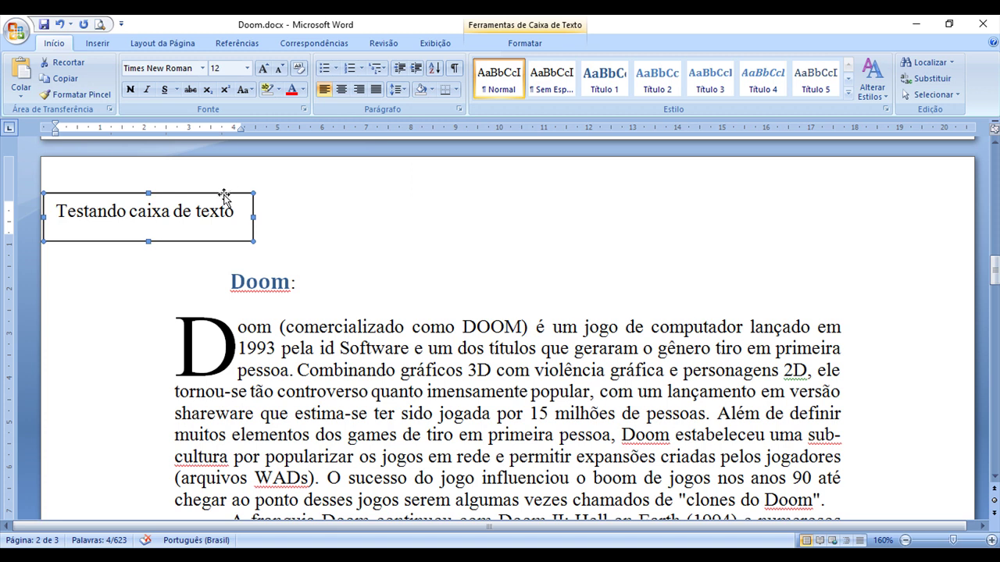
{"action": "mouse_move", "coordinate": [224, 193]}
{"action": "left_mouse_down"}
{"action": "mouse_move", "coordinate": [267, 275]}
{"action": "mouse_move", "coordinate": [276, 195]}
{"action": "left_mouse_up"}
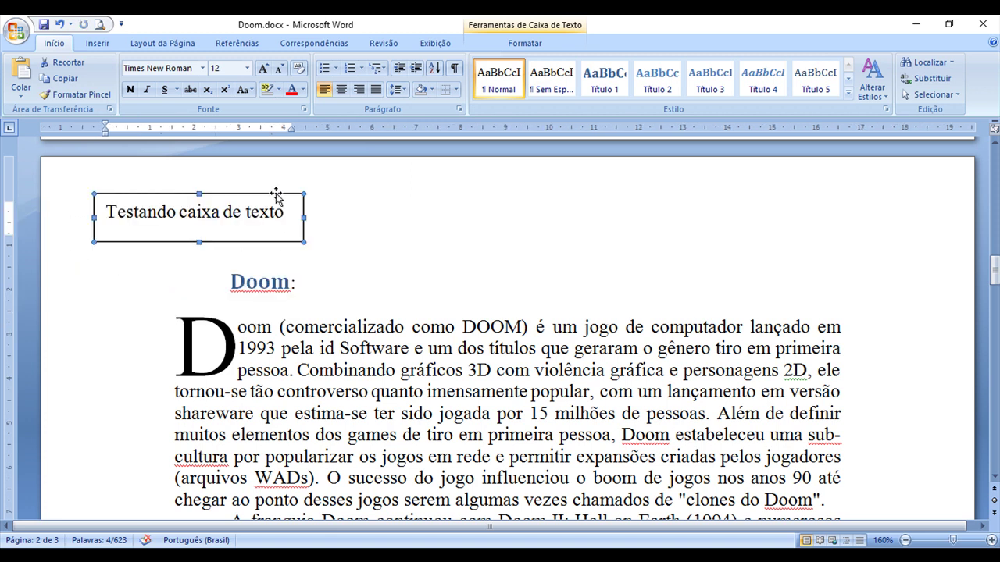
{"action": "left_click", "coordinate": [432, 90]}
{"action": "left_click", "coordinate": [432, 91]}
{"action": "left_click", "coordinate": [432, 91]}
{"action": "left_click", "coordinate": [431, 91]}
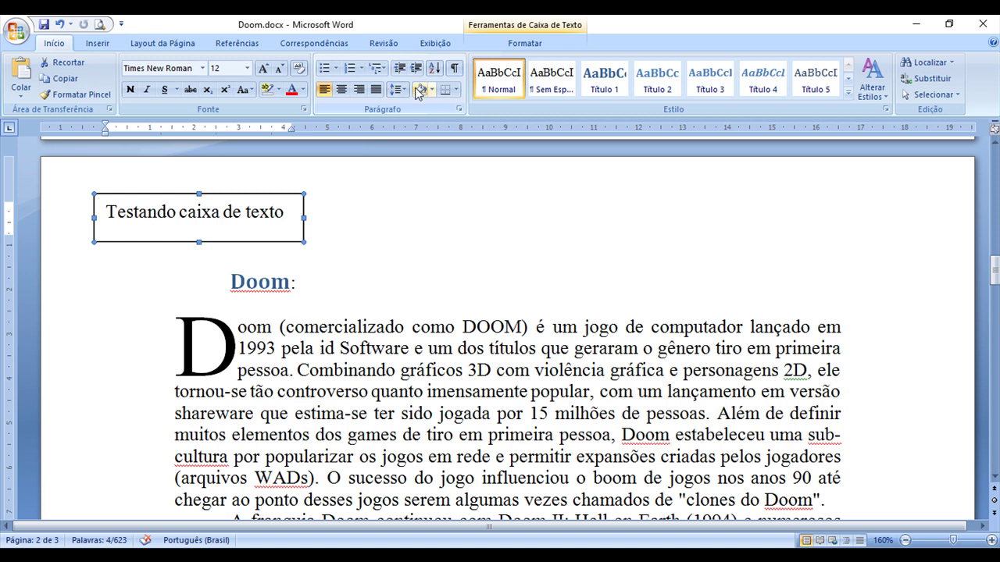
- Set the highlight colour to Sem Cor and place the box just above the drop-cap paragraph
{"action": "left_click", "coordinate": [278, 90]}
{"action": "left_click", "coordinate": [328, 176]}
{"action": "left_click", "coordinate": [244, 194]}
{"action": "mouse_move", "coordinate": [243, 194]}
{"action": "left_mouse_down"}
{"action": "mouse_move", "coordinate": [263, 255]}
{"action": "mouse_move", "coordinate": [262, 209]}
{"action": "left_mouse_up"}
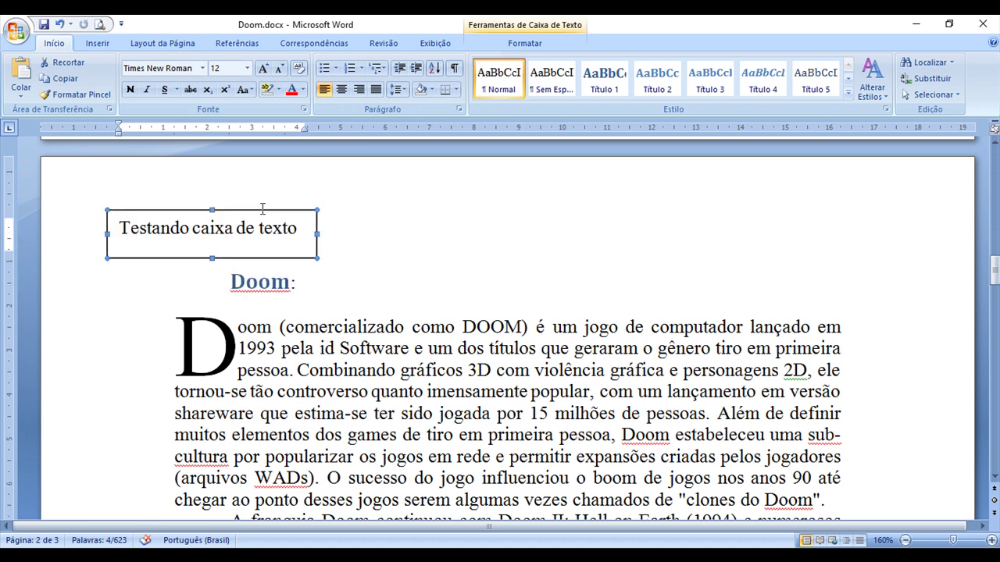
{"action": "double_click", "coordinate": [263, 218]}
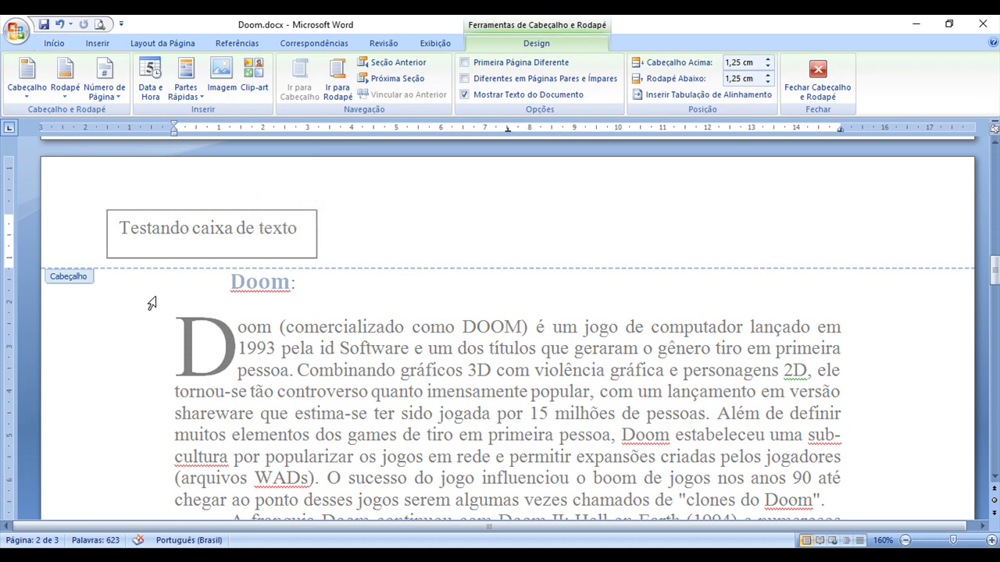
- Select the Testando caixa de texto box, remove its outline and set it to no fill
{"action": "double_click", "coordinate": [151, 303]}
{"action": "double_click", "coordinate": [224, 213]}
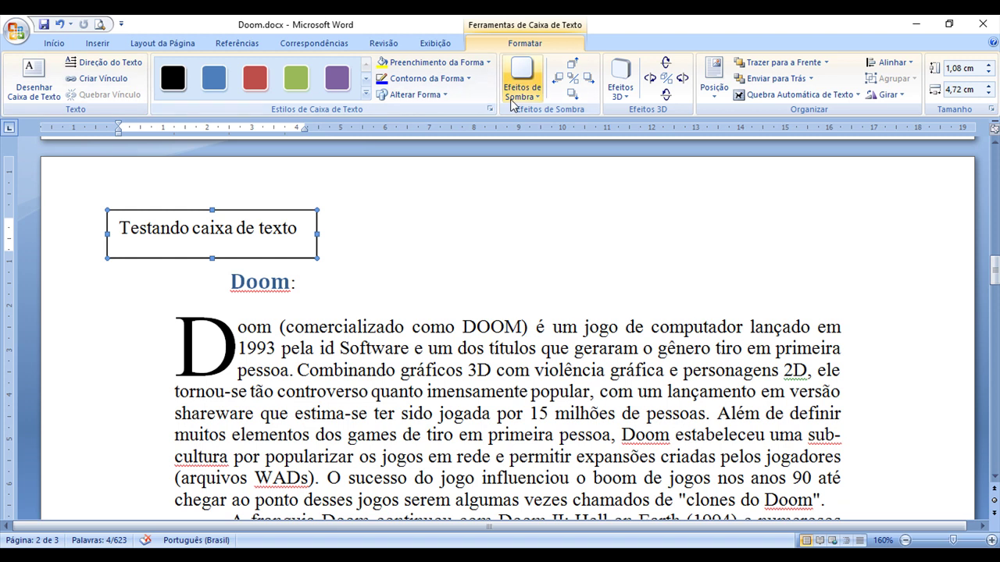
{"action": "left_click", "coordinate": [468, 79]}
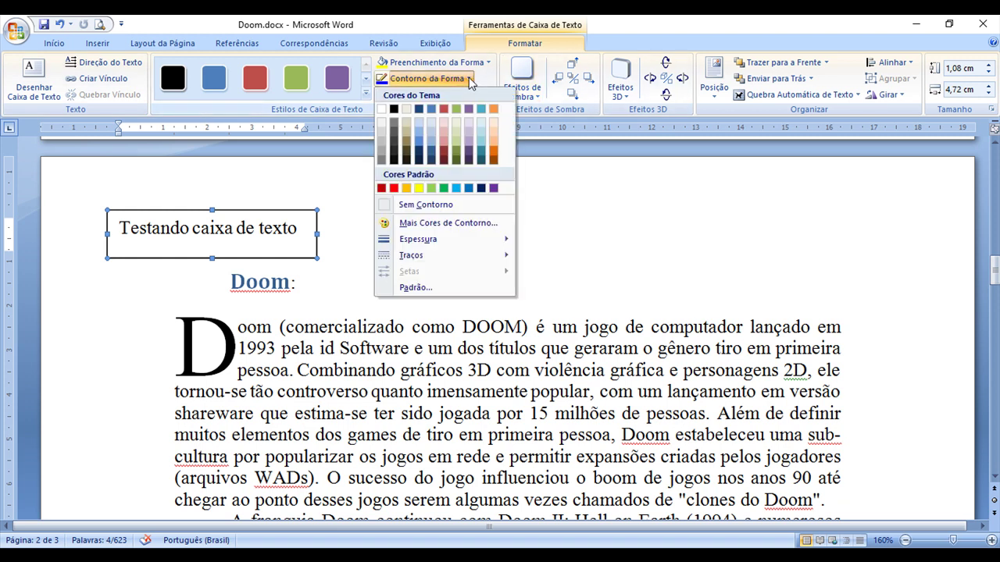
{"action": "left_click", "coordinate": [426, 205]}
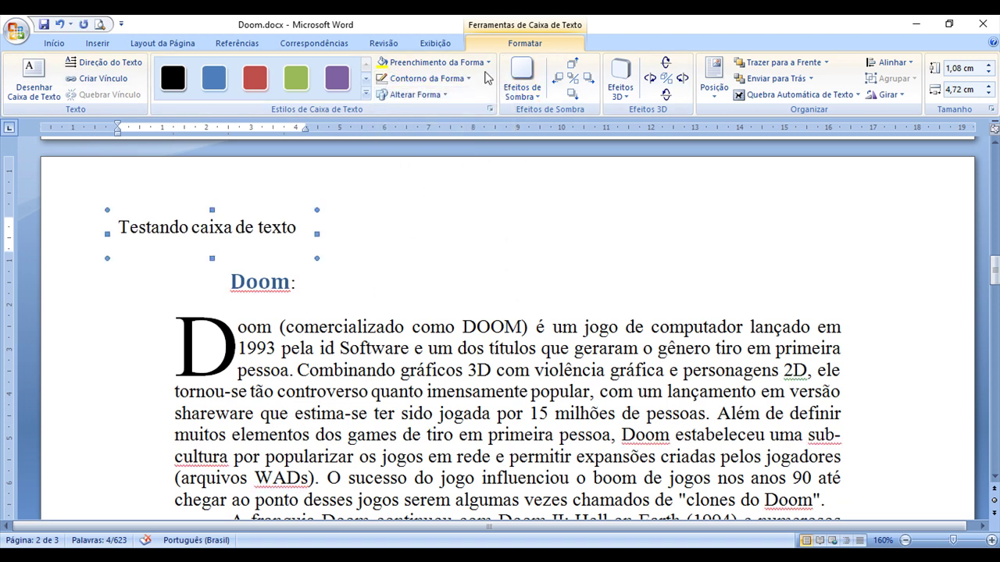
{"action": "left_click", "coordinate": [487, 63]}
{"action": "left_click", "coordinate": [427, 189]}
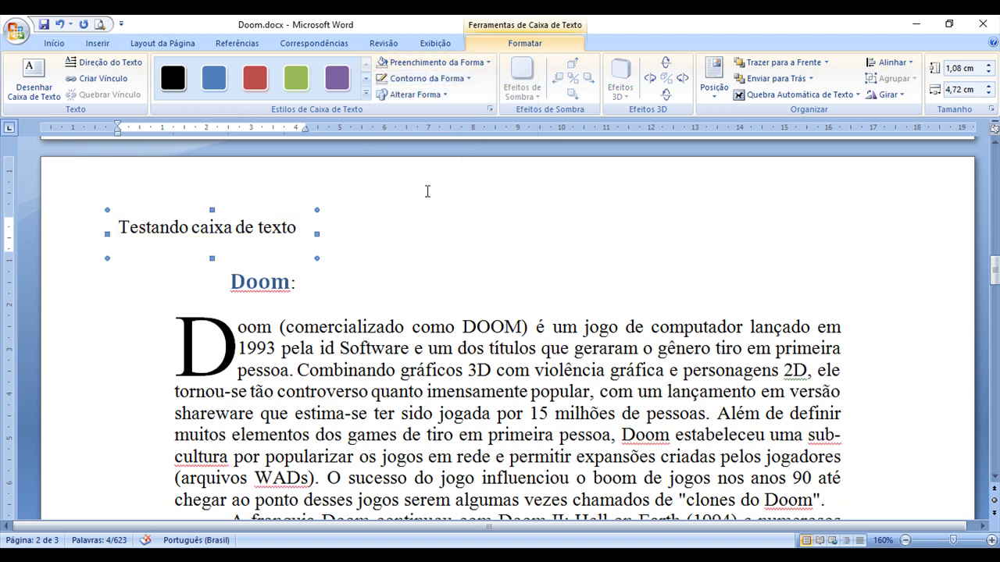
- Give the box a black outline and move it down just above the Doom heading
{"action": "left_click", "coordinate": [449, 78]}
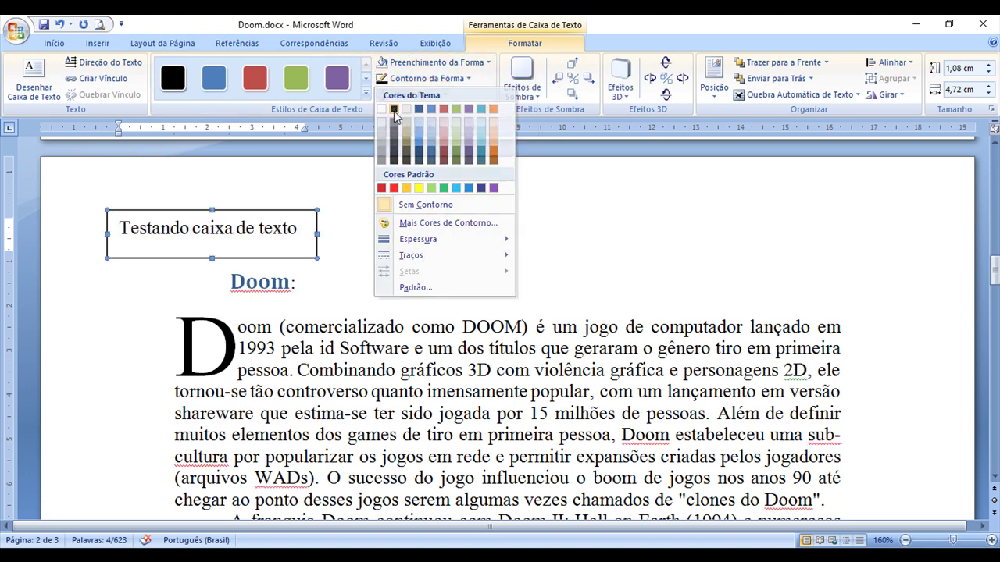
{"action": "left_click", "coordinate": [404, 112]}
{"action": "left_click_drag", "start_coordinate": [275, 274], "coordinate": [273, 224]}
{"action": "left_click", "coordinate": [387, 225]}
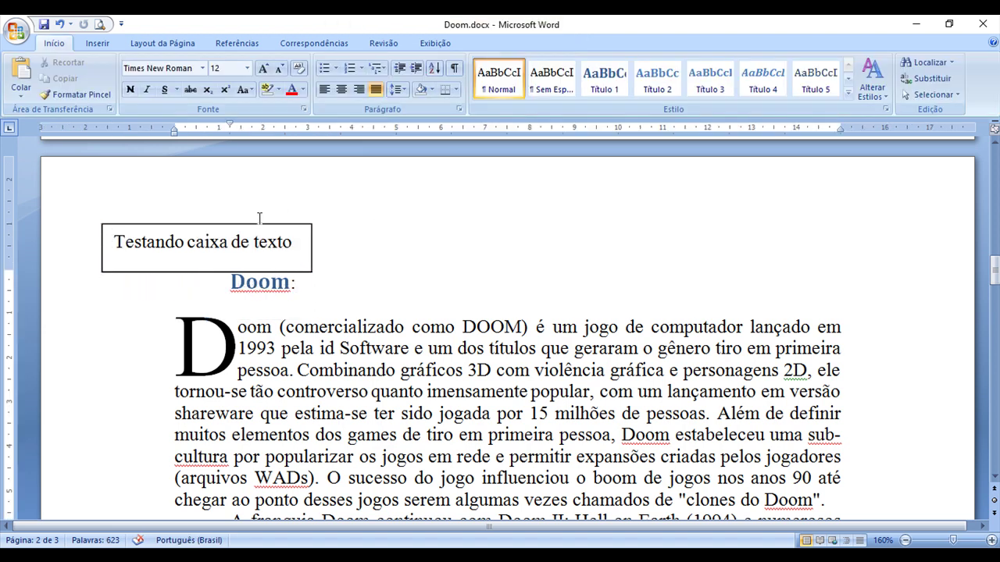
- Set the text box to Sem Preenchimento and nudge it slightly right and down
{"action": "left_click", "coordinate": [259, 224]}
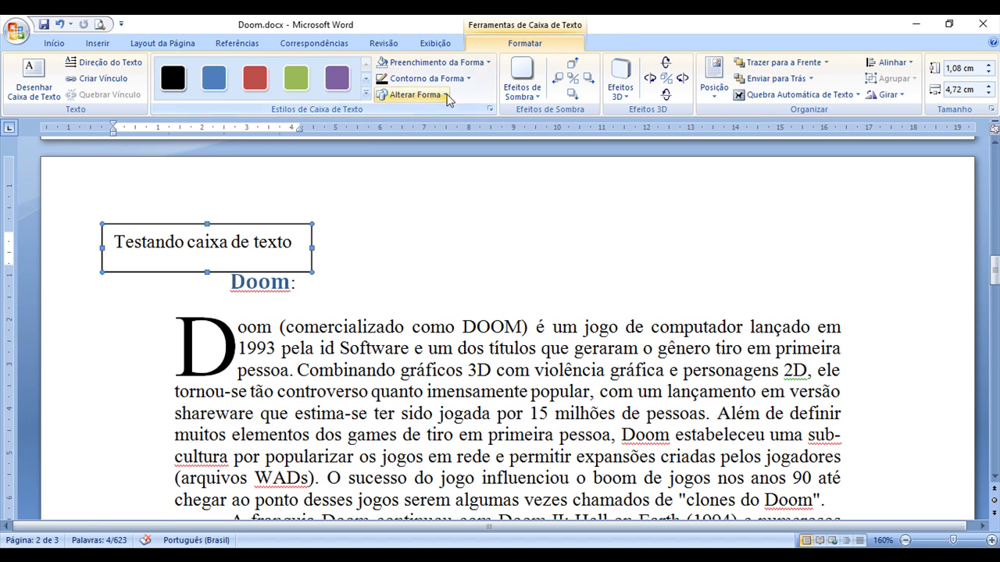
{"action": "left_click", "coordinate": [478, 64]}
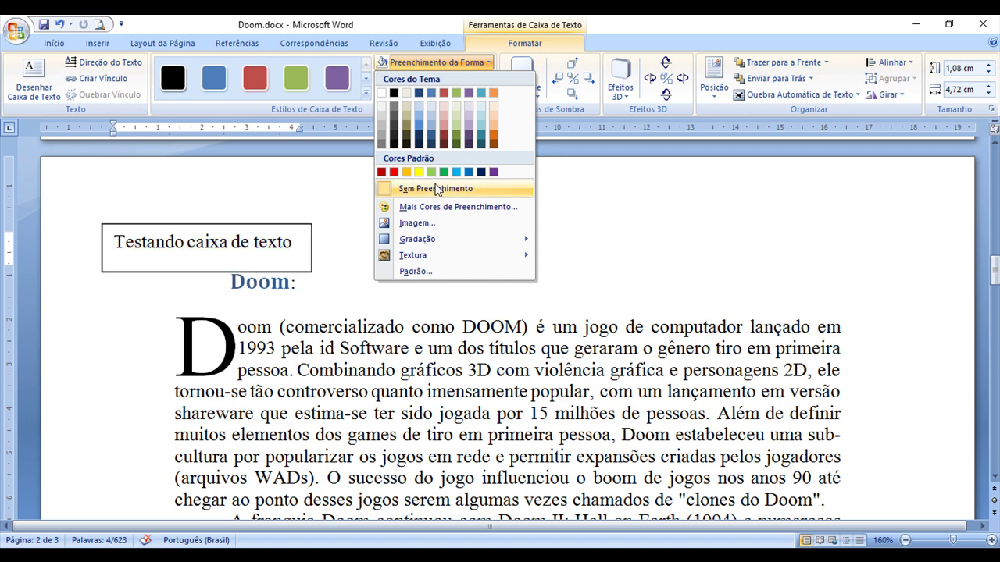
{"action": "left_click", "coordinate": [434, 189]}
{"action": "left_click_drag", "start_coordinate": [267, 224], "coordinate": [279, 250]}
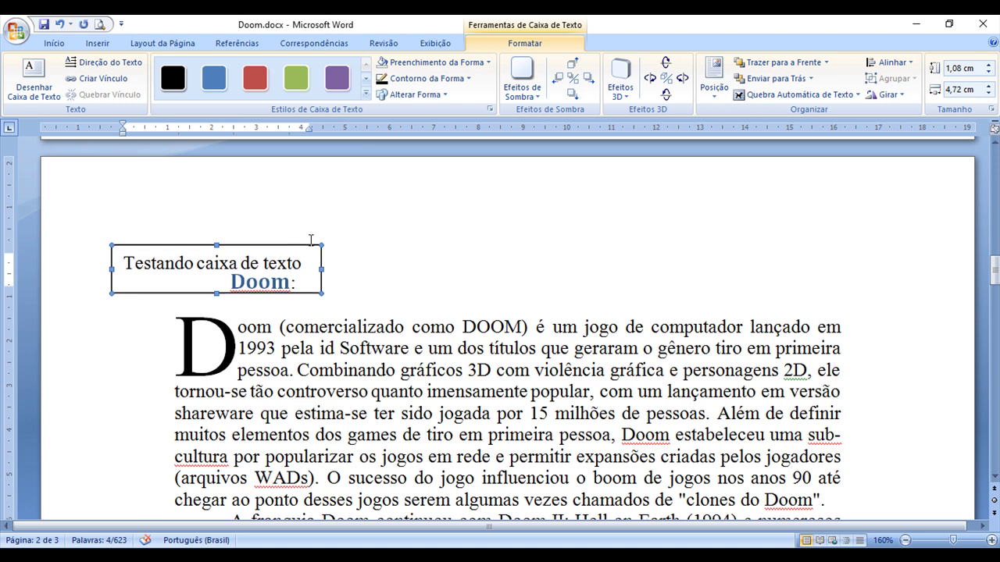
{"action": "left_click", "coordinate": [299, 213]}
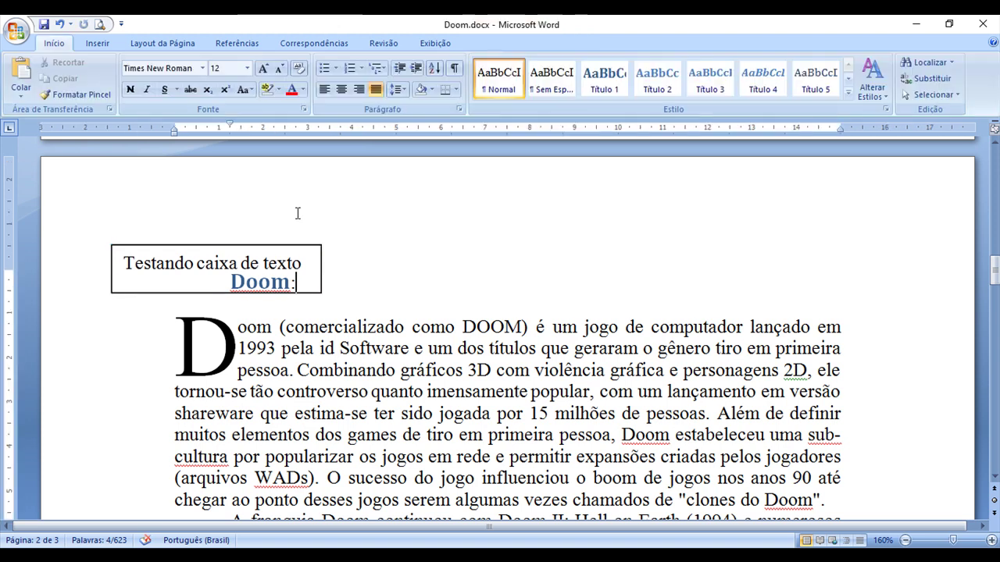
- Set the box's outline to Sem Contorno and view the page in print preview
{"action": "left_click", "coordinate": [284, 247]}
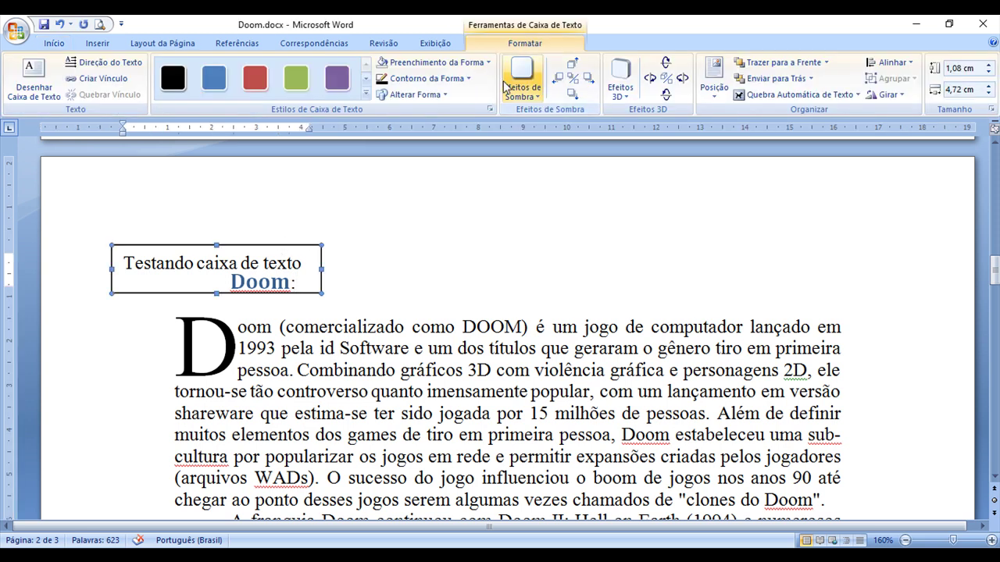
{"action": "left_click", "coordinate": [461, 80]}
{"action": "left_click", "coordinate": [427, 205]}
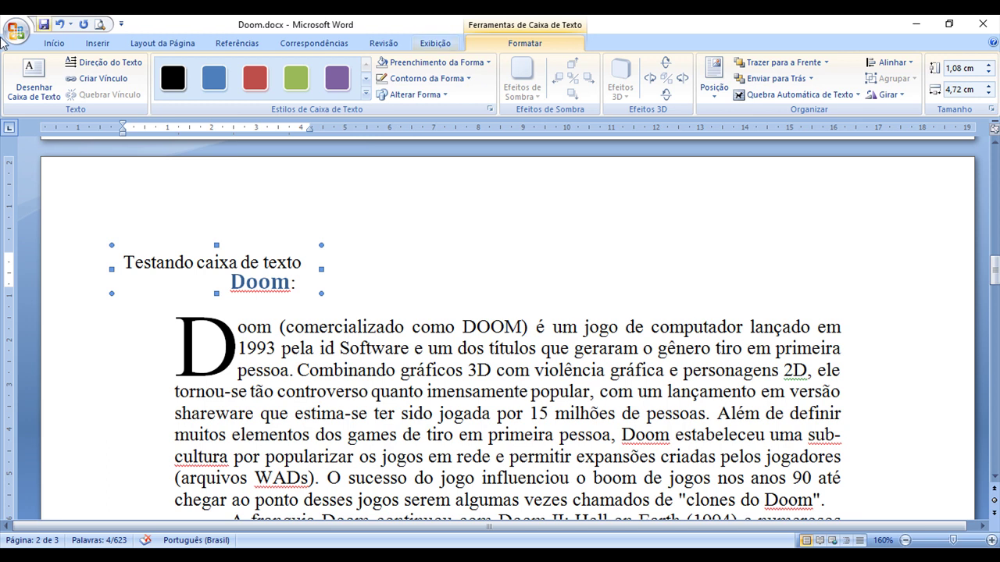
{"action": "left_click", "coordinate": [100, 24]}
{"action": "left_click", "coordinate": [420, 181]}
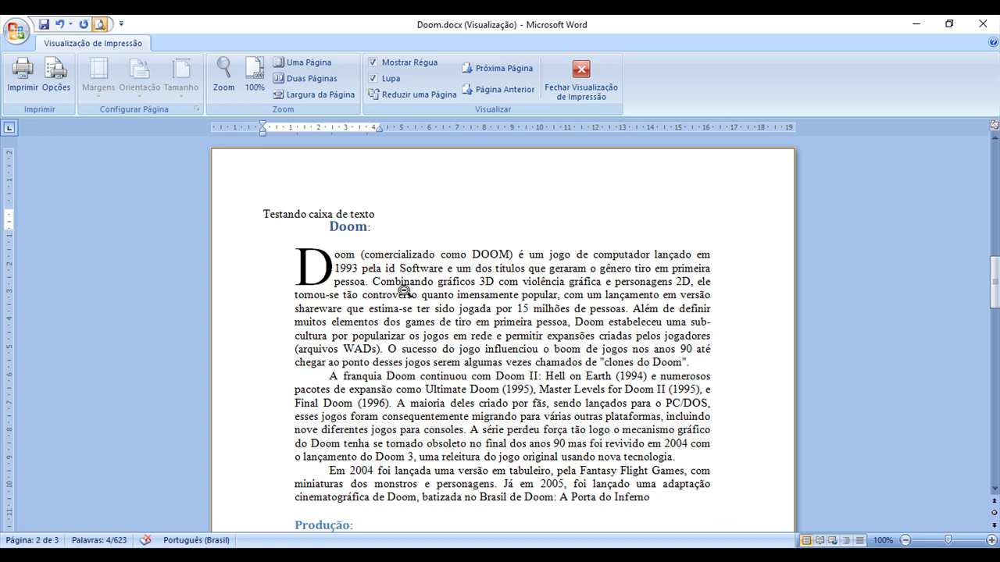
{"action": "left_click", "coordinate": [595, 75]}
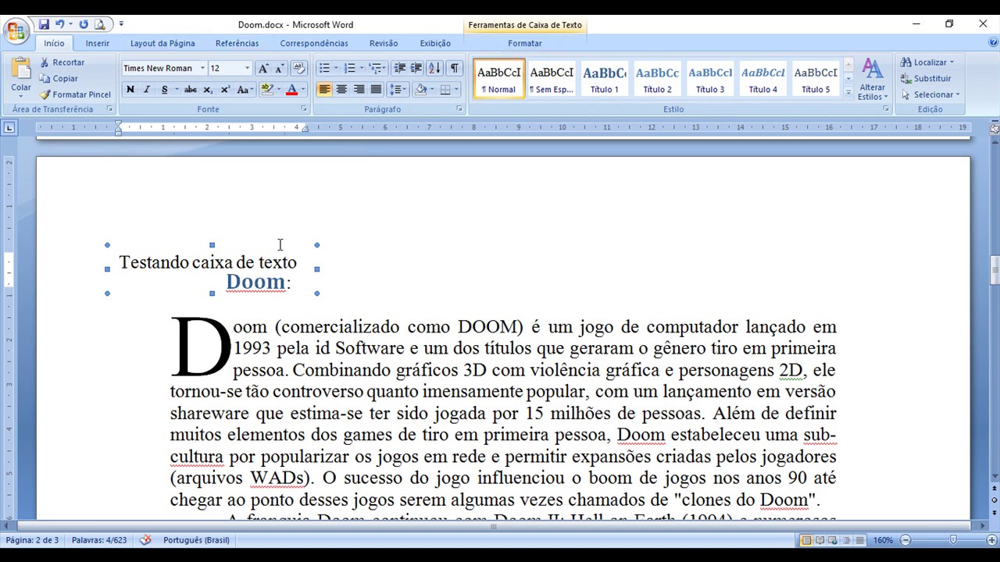
- Apply the thick black border style from Estilos de Caixa de Texto to the box
{"action": "double_click", "coordinate": [278, 247]}
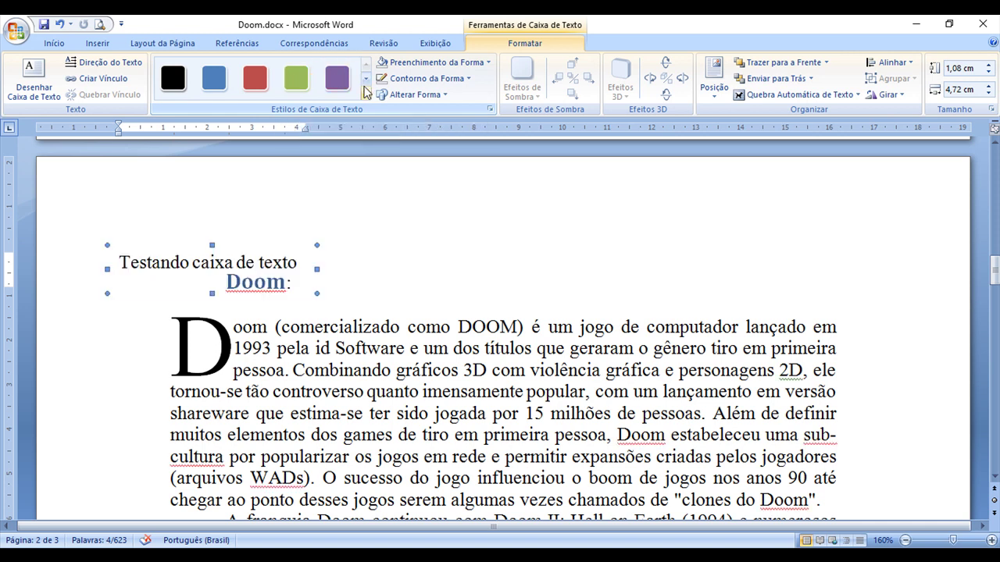
{"action": "left_click", "coordinate": [366, 78]}
{"action": "left_click", "coordinate": [366, 81]}
{"action": "left_click", "coordinate": [251, 76]}
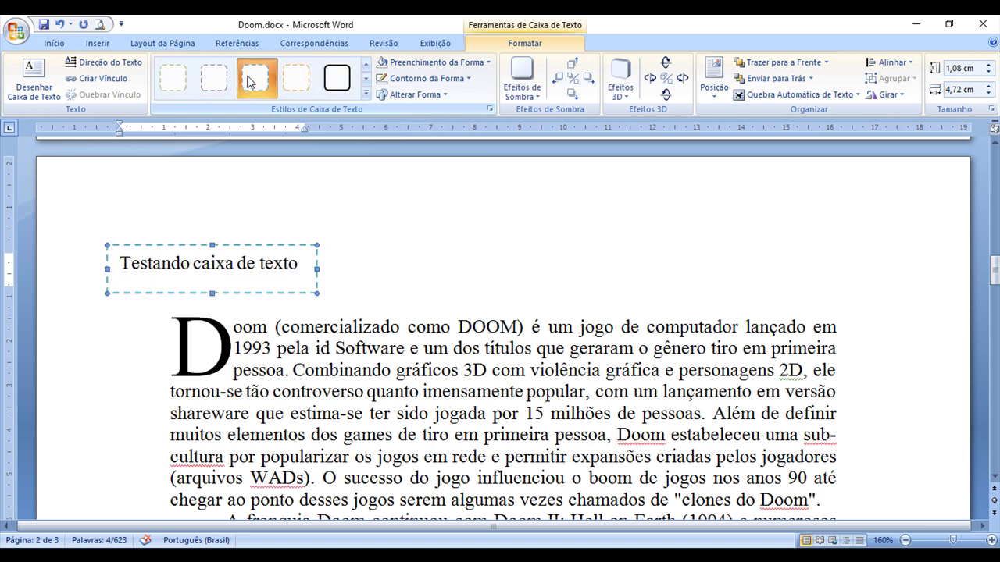
{"action": "left_click", "coordinate": [336, 78]}
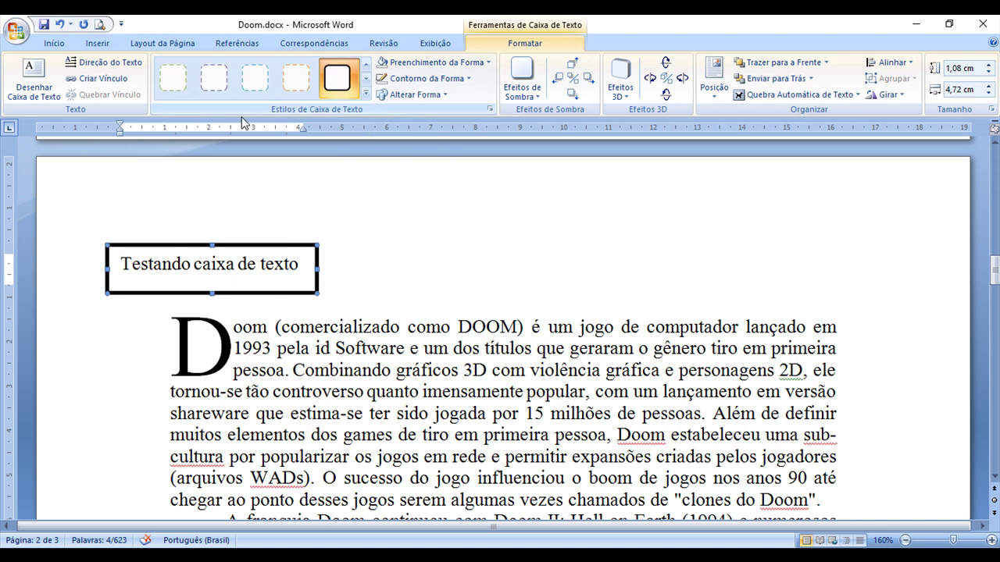
- Use Direção do Texto to make the box's text run vertically
{"action": "left_click", "coordinate": [369, 256]}
{"action": "left_click", "coordinate": [317, 257]}
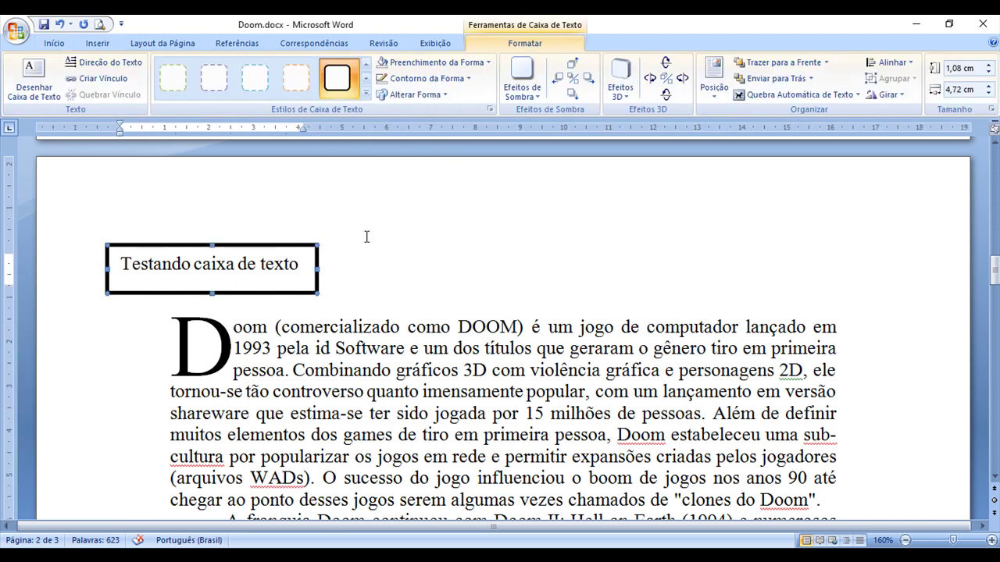
{"action": "left_click", "coordinate": [108, 62]}
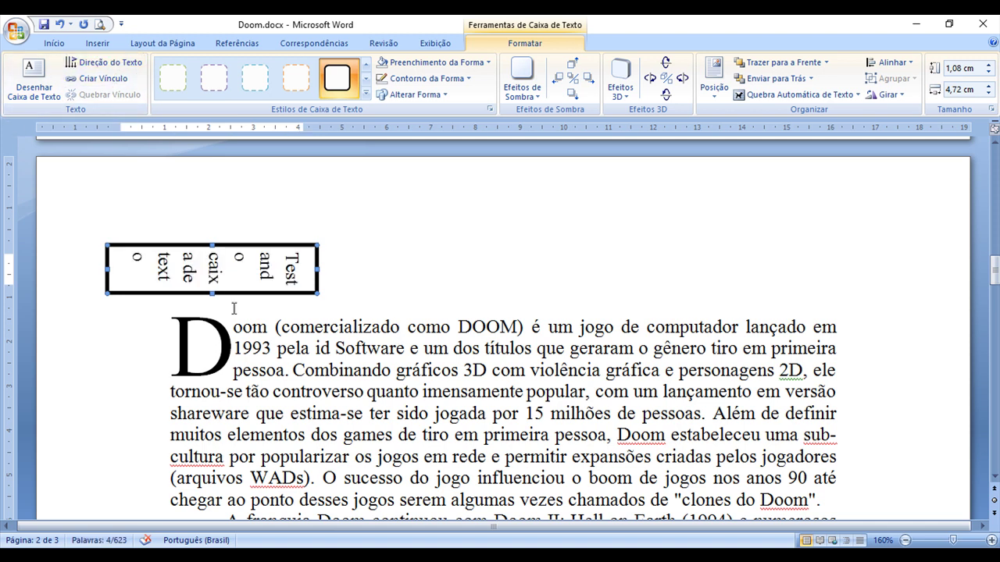
- Resize the box to a tall narrow column of about 4,77 × 1,19 cm so the vertical text fits
{"action": "left_click_drag", "start_coordinate": [212, 295], "coordinate": [195, 378]}
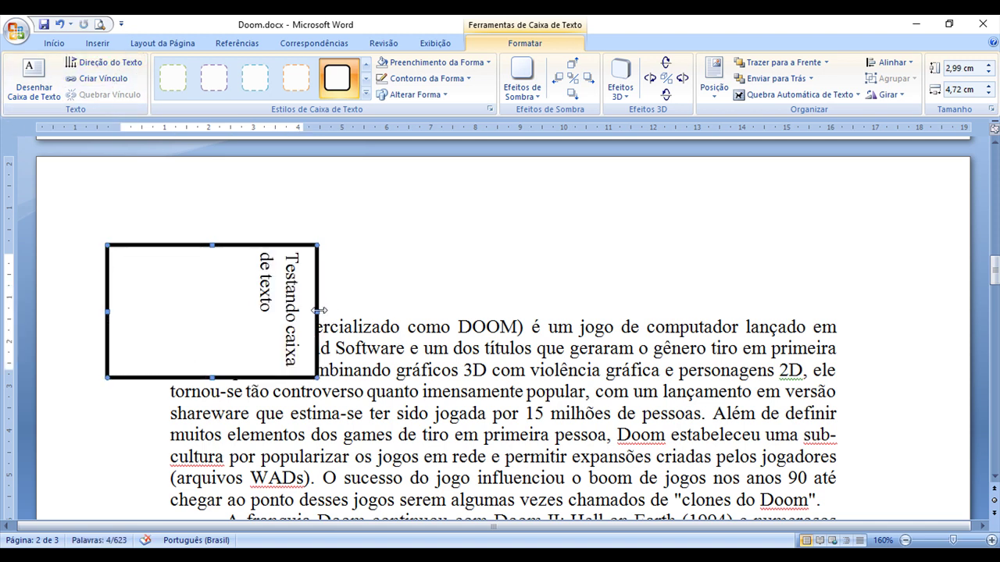
{"action": "left_click_drag", "start_coordinate": [315, 312], "coordinate": [161, 312]}
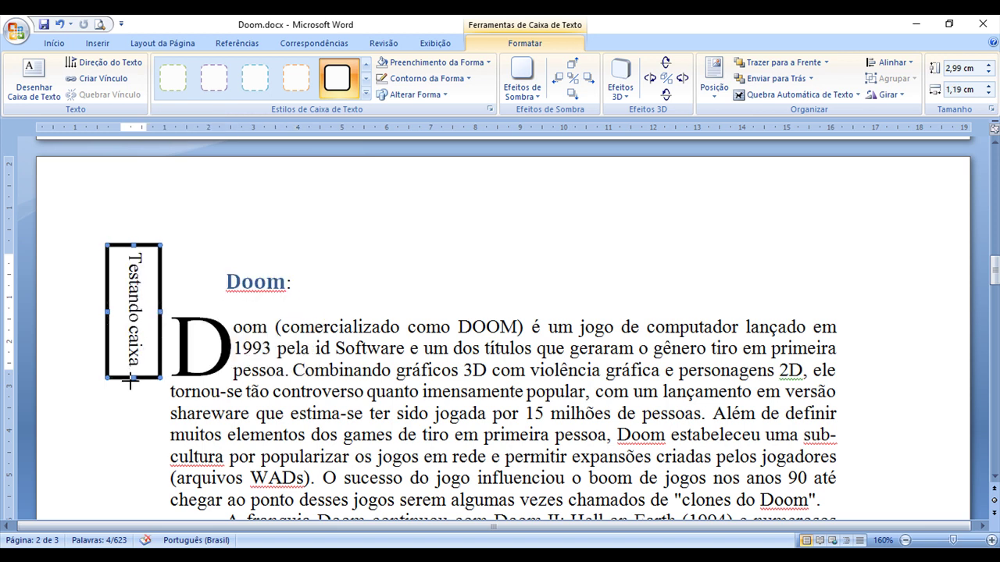
{"action": "left_click_drag", "start_coordinate": [131, 381], "coordinate": [130, 432]}
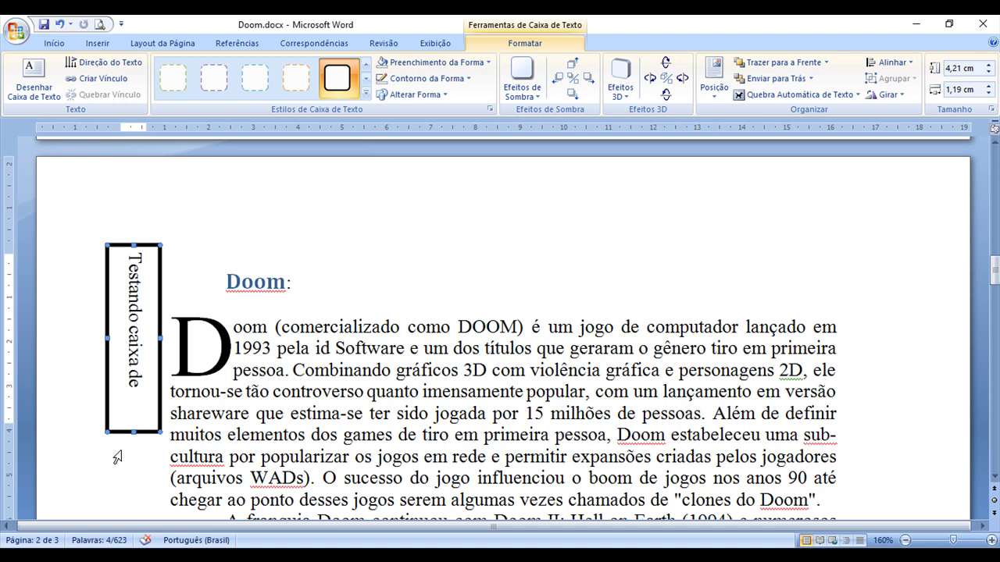
{"action": "mouse_move", "coordinate": [131, 495]}
{"action": "left_mouse_down"}
{"action": "mouse_move", "coordinate": [111, 473]}
{"action": "mouse_move", "coordinate": [132, 388]}
{"action": "left_mouse_up"}
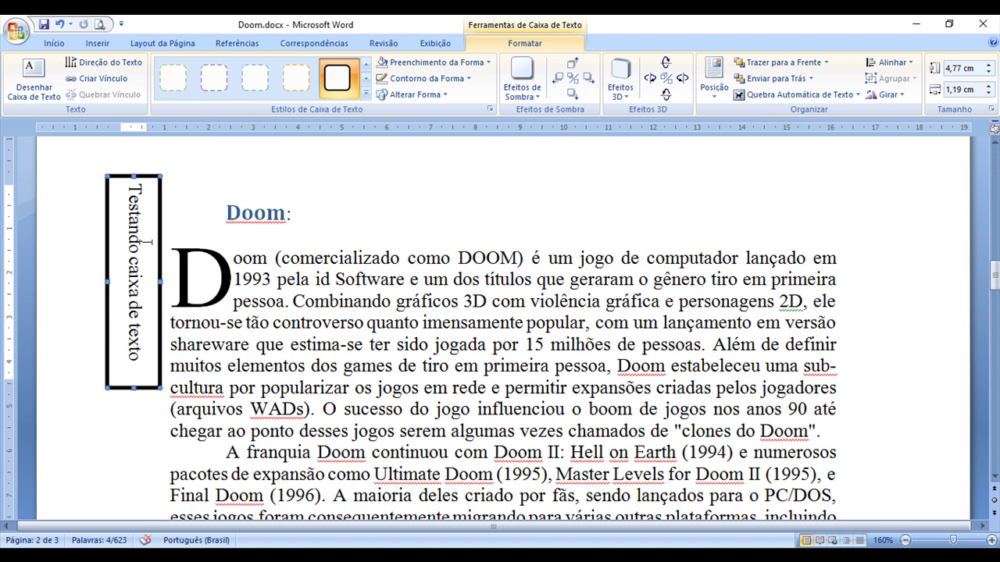
{"action": "left_click", "coordinate": [54, 43]}
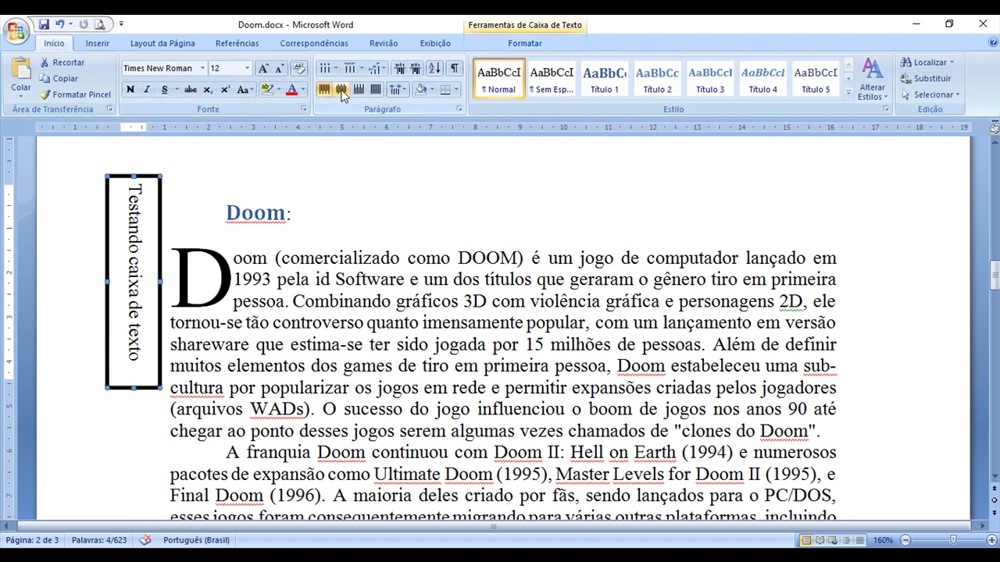
- Centre the vertical text and move the box to the right margin beside the Doom paragraph
{"action": "left_click", "coordinate": [342, 91]}
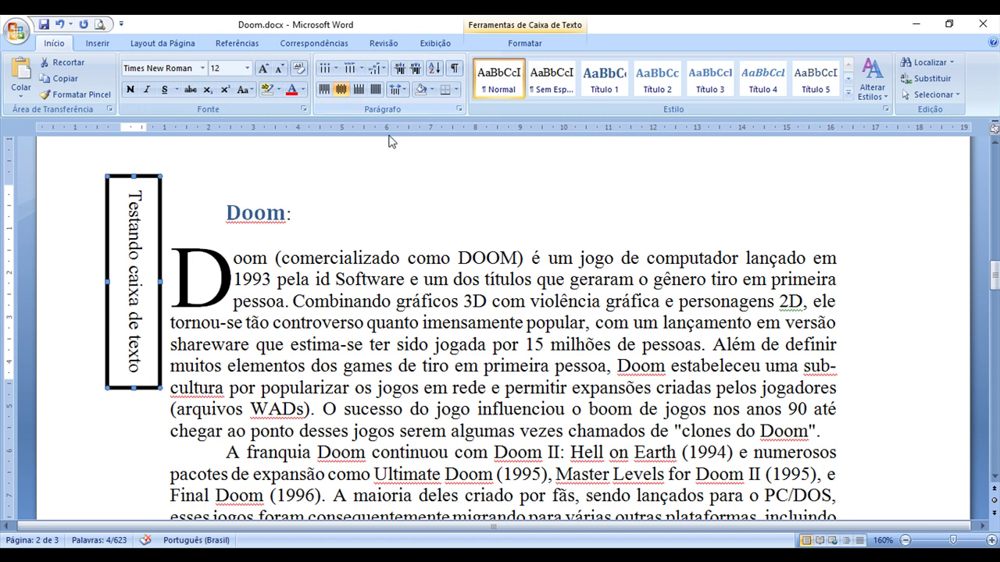
{"action": "left_click", "coordinate": [253, 217]}
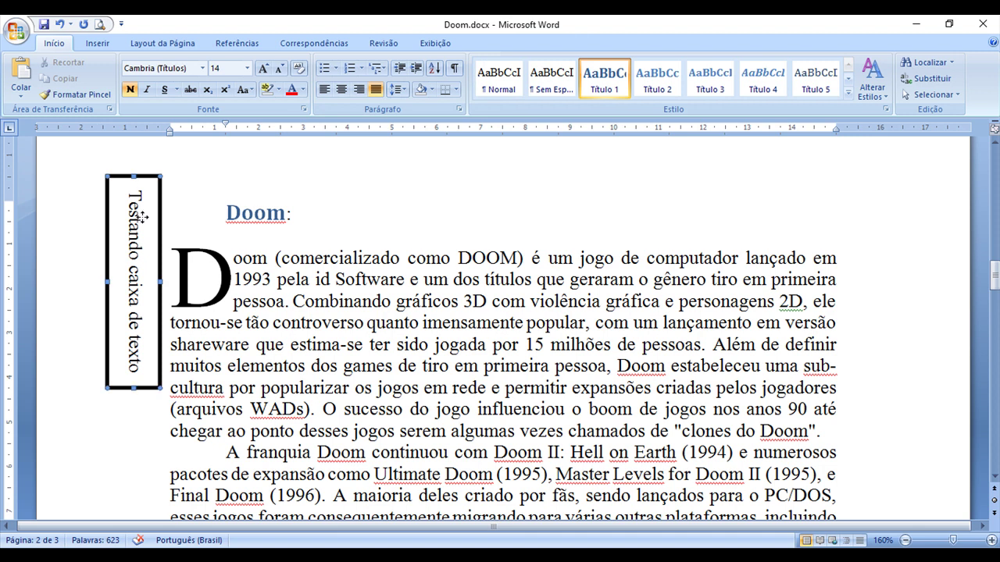
{"action": "left_click_drag", "start_coordinate": [161, 216], "coordinate": [136, 225]}
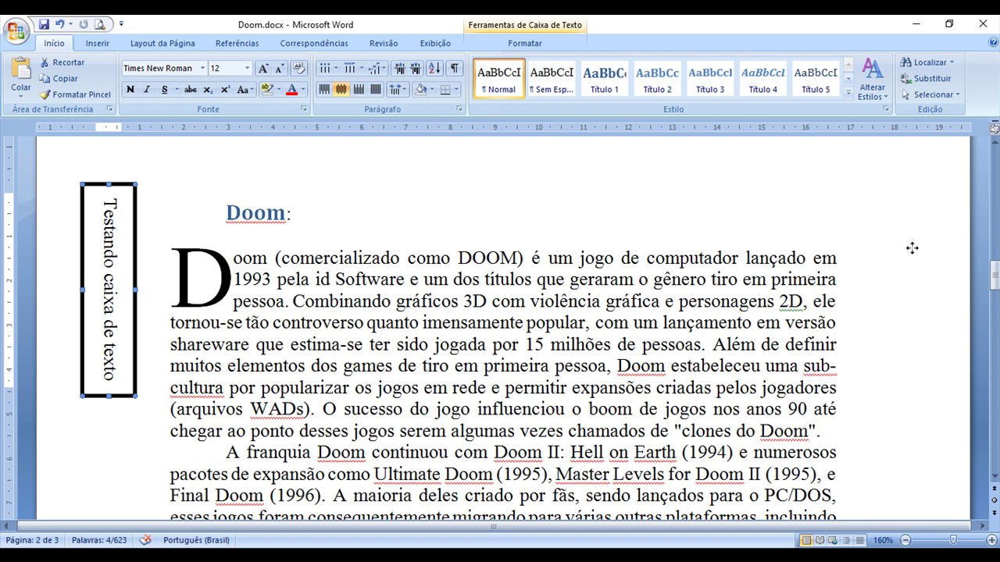
{"action": "key", "text": "ctrl+shift"}
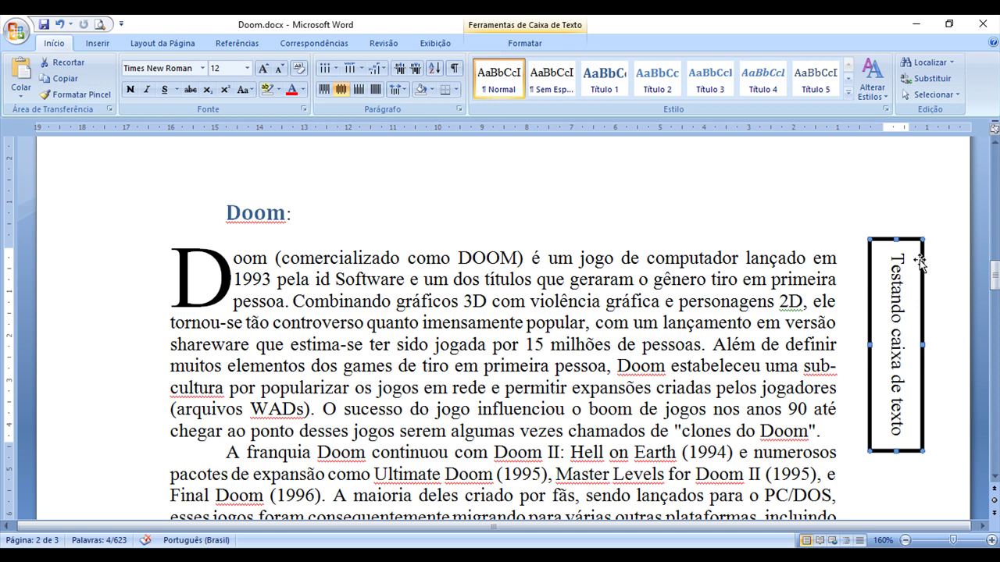
{"action": "left_click_drag", "start_coordinate": [920, 259], "coordinate": [917, 272]}
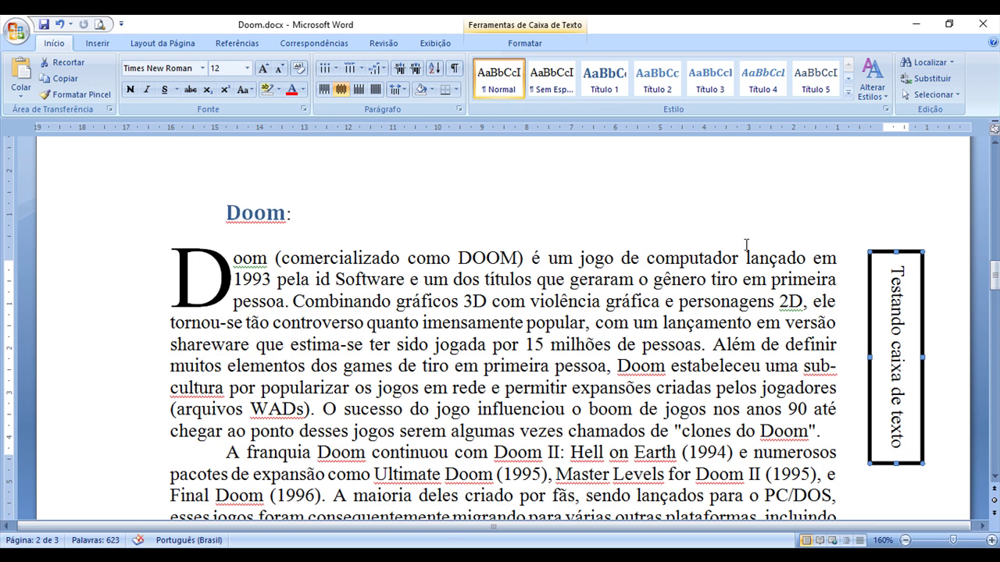
- Enter and leave the page header, then reselect the vertical text box
{"action": "double_click", "coordinate": [334, 169]}
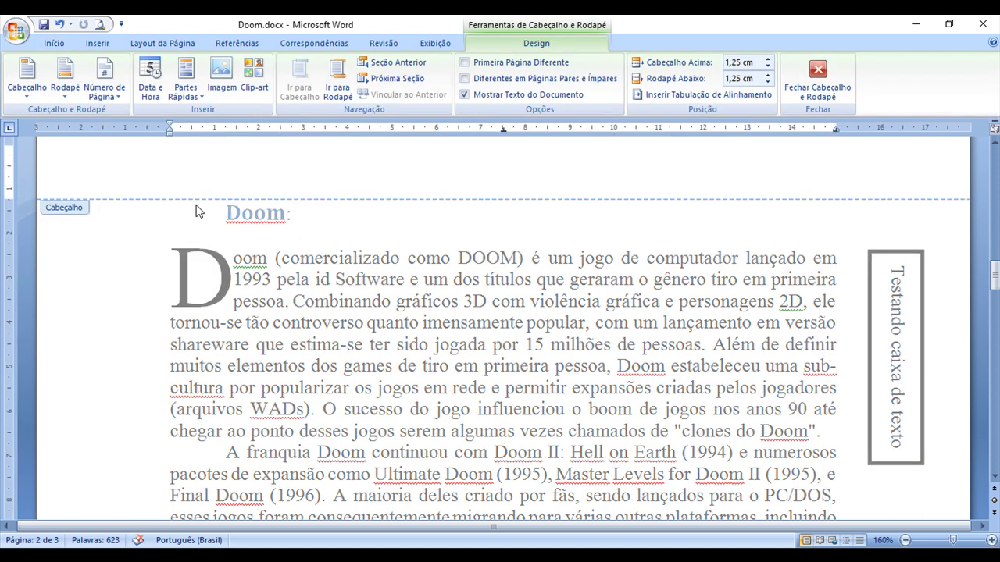
{"action": "double_click", "coordinate": [408, 252]}
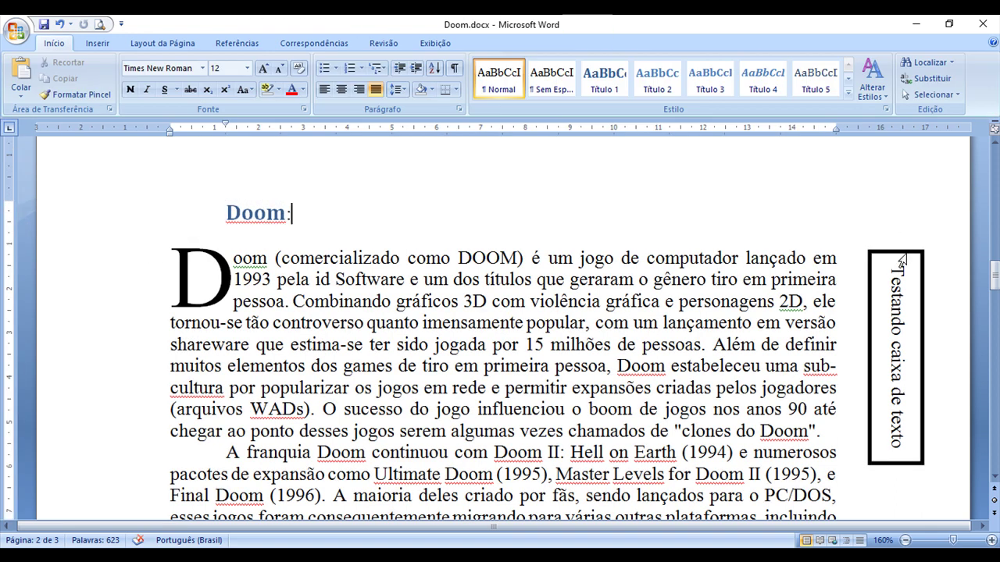
{"action": "left_click", "coordinate": [922, 288]}
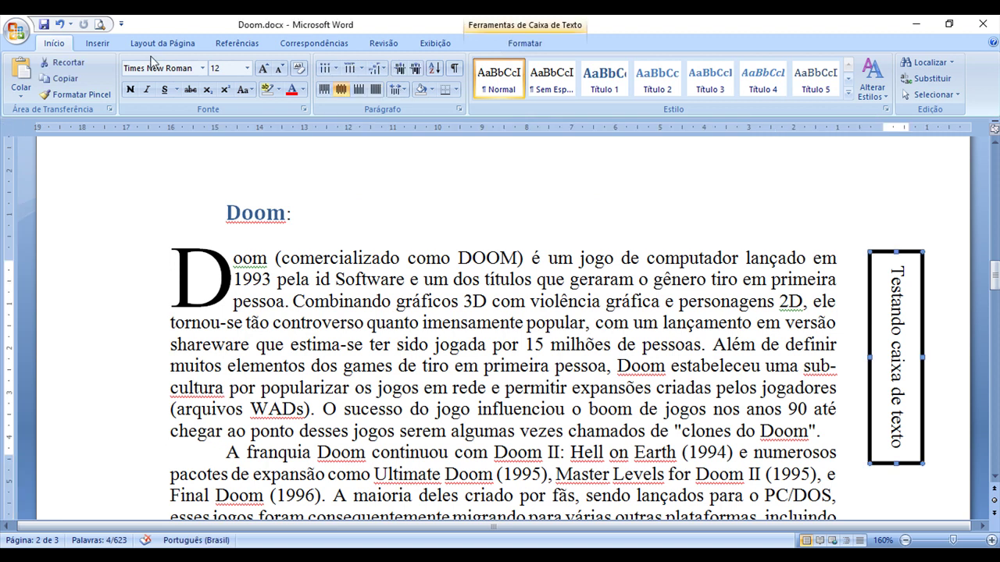
- From the box's Formatar options, browse Efeitos de Sombra, then the Efeitos 3D gallery
{"action": "double_click", "coordinate": [879, 251]}
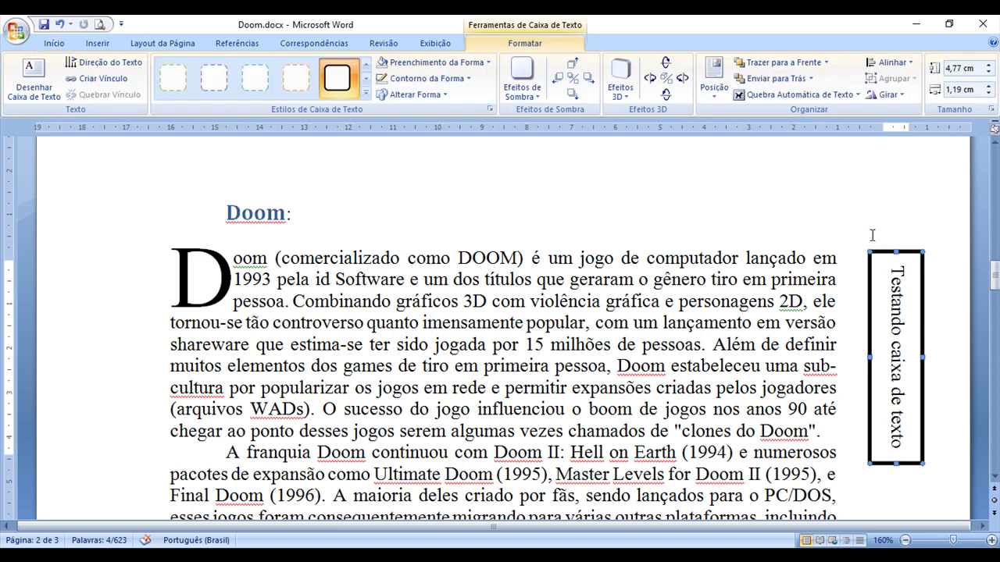
{"action": "left_click", "coordinate": [536, 97]}
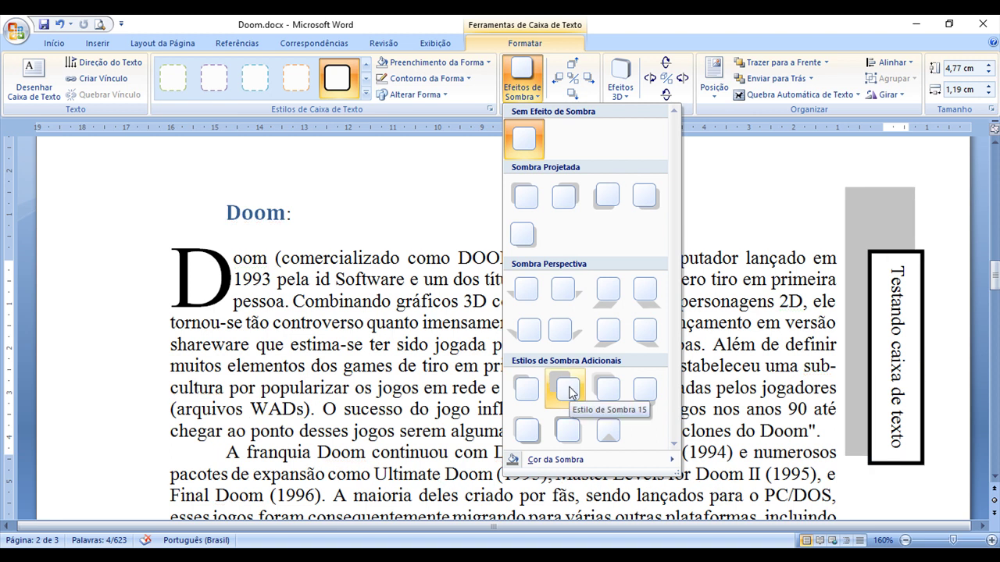
{"action": "left_click", "coordinate": [520, 78]}
{"action": "left_click", "coordinate": [620, 82]}
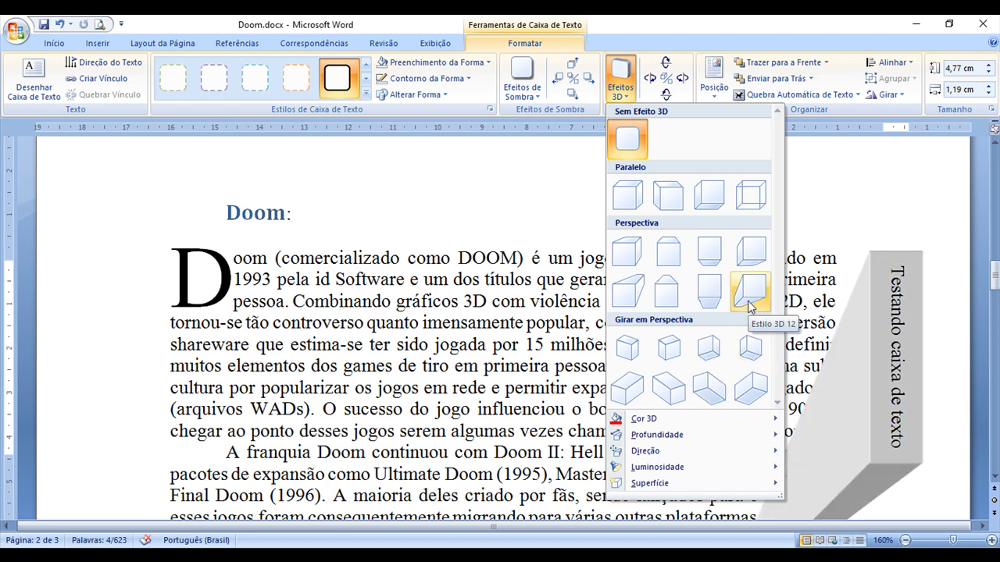
- Apply Estilo 3D 16 to the box and turn it until it faces front
{"action": "left_click", "coordinate": [748, 350]}
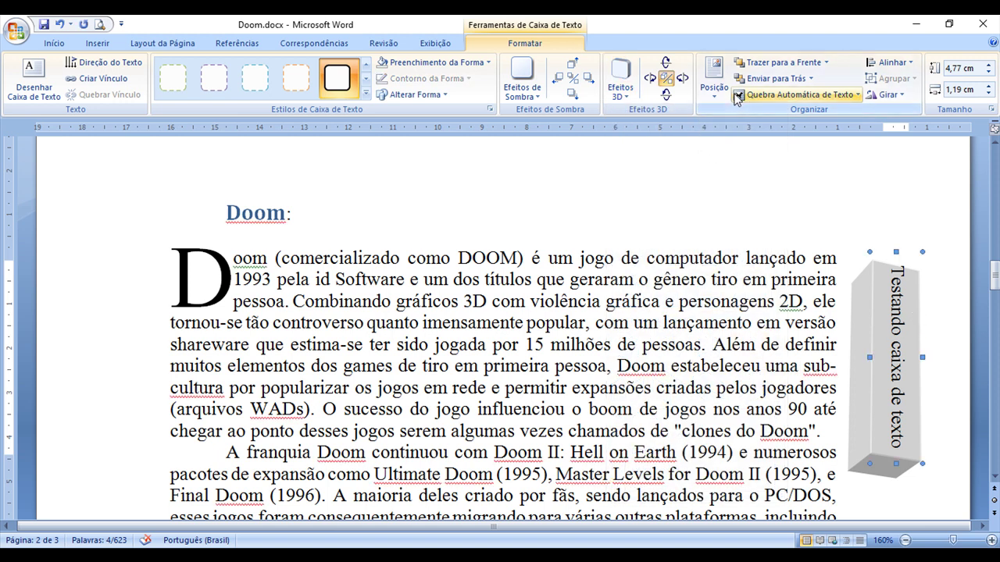
{"action": "left_click", "coordinate": [684, 85]}
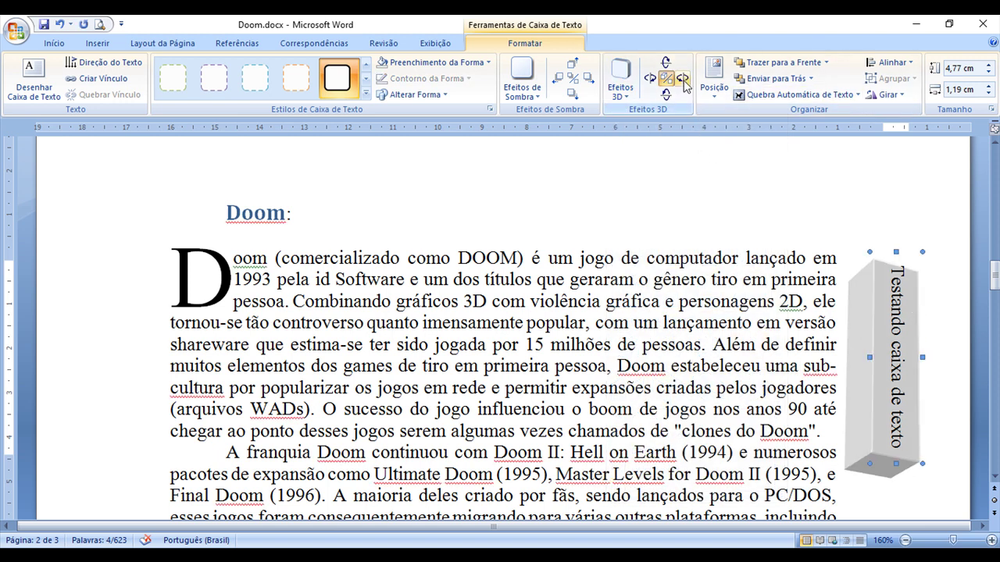
{"action": "left_click", "coordinate": [684, 84]}
{"action": "left_click", "coordinate": [684, 85]}
{"action": "left_click", "coordinate": [684, 84]}
- Tilt the 3D box sideways step by step until its right-side depth face shows
{"action": "left_click", "coordinate": [648, 78]}
{"action": "left_click", "coordinate": [649, 78]}
{"action": "left_click", "coordinate": [649, 78]}
{"action": "left_click", "coordinate": [648, 78]}
{"action": "left_click", "coordinate": [648, 78]}
{"action": "left_click", "coordinate": [648, 78]}
{"action": "left_click", "coordinate": [648, 78]}
{"action": "left_click", "coordinate": [648, 78]}
{"action": "left_click", "coordinate": [648, 78]}
{"action": "left_click", "coordinate": [648, 78]}
- Rotate the 3D box vertically to drop its bottom face and heighten the side face
{"action": "left_click", "coordinate": [670, 94]}
{"action": "left_click", "coordinate": [670, 95]}
{"action": "left_click", "coordinate": [670, 95]}
{"action": "left_click", "coordinate": [670, 95]}
{"action": "left_click", "coordinate": [670, 100]}
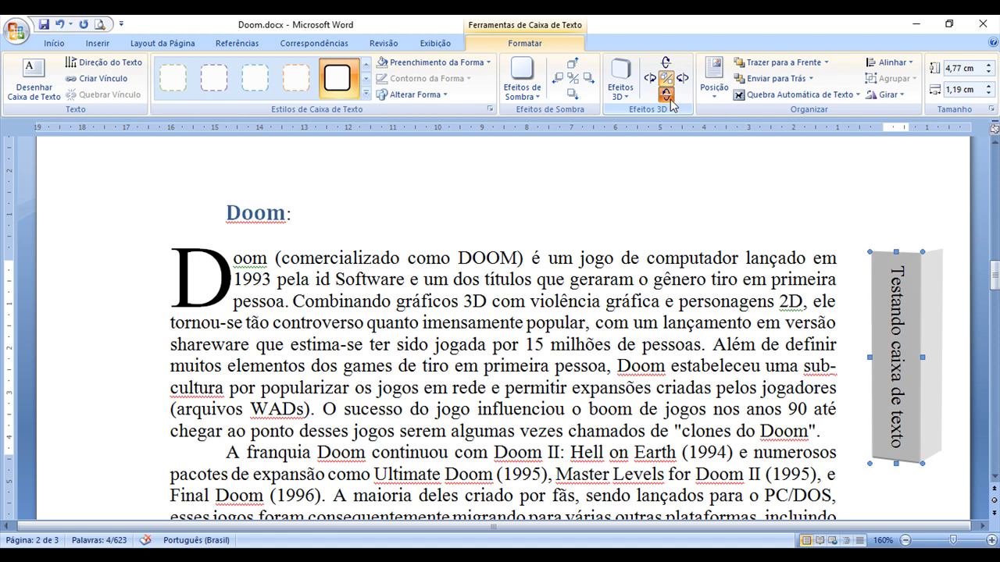
{"action": "left_click", "coordinate": [670, 100]}
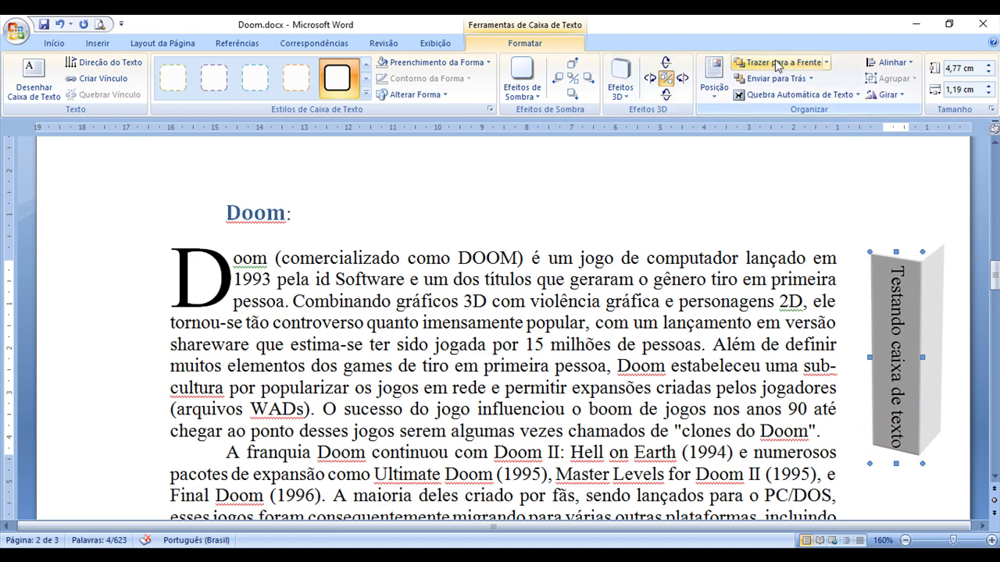
- Set Quadrado text wrapping on the 3D box and drag it left into the paragraph
{"action": "left_click", "coordinate": [798, 95]}
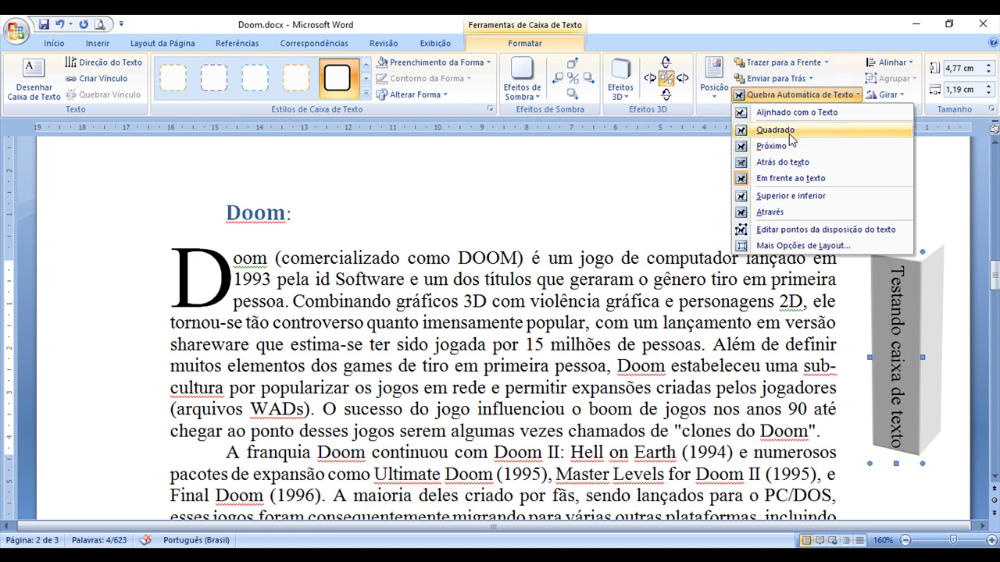
{"action": "left_click", "coordinate": [789, 131]}
{"action": "left_click", "coordinate": [789, 94]}
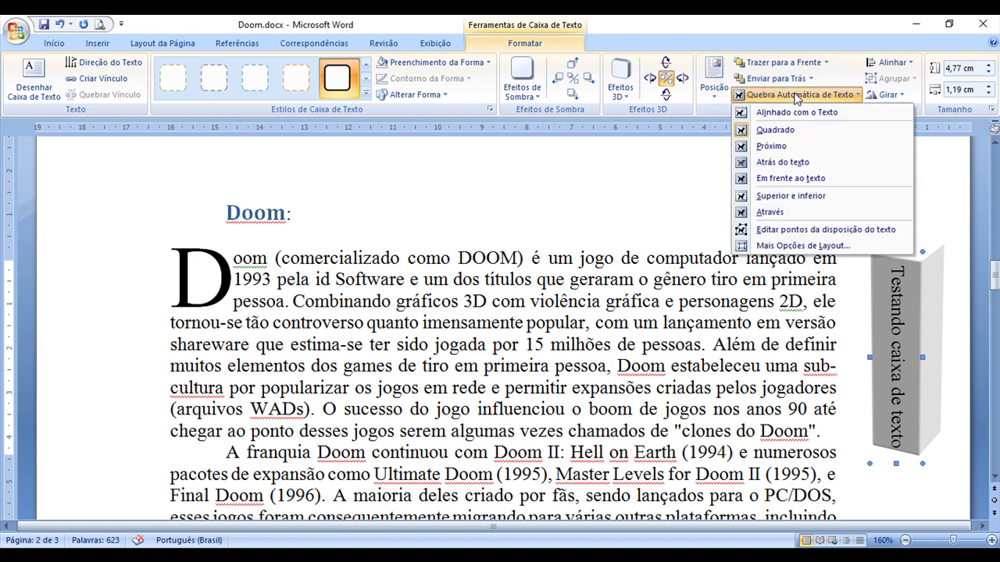
{"action": "left_click", "coordinate": [780, 94]}
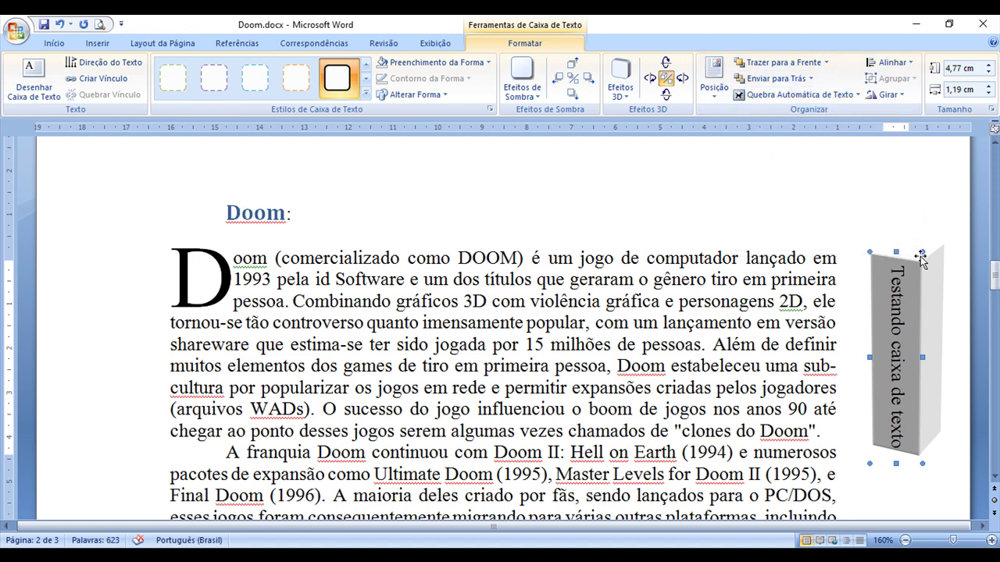
{"action": "left_click_drag", "start_coordinate": [926, 258], "coordinate": [828, 240]}
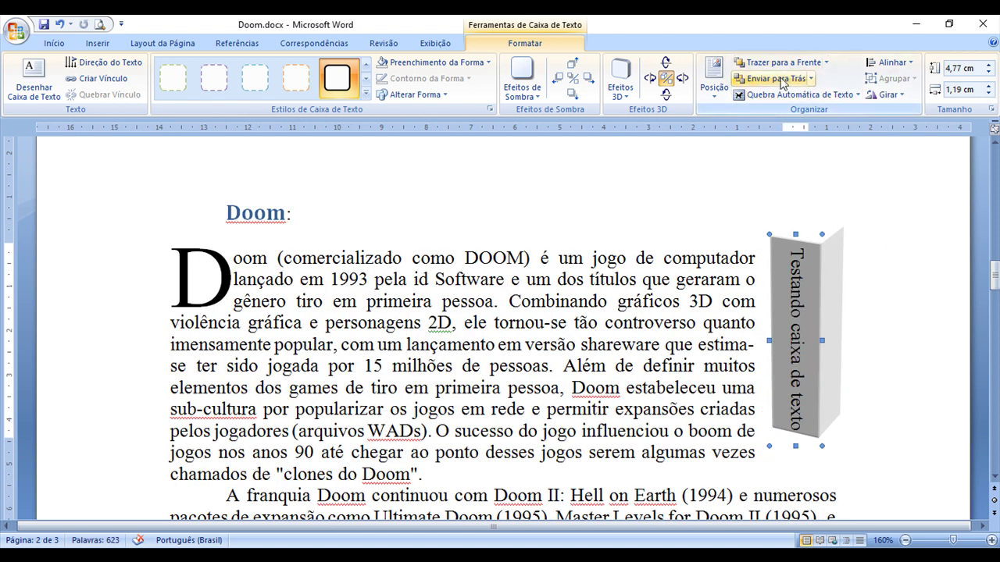
{"action": "left_click_drag", "start_coordinate": [824, 248], "coordinate": [767, 250]}
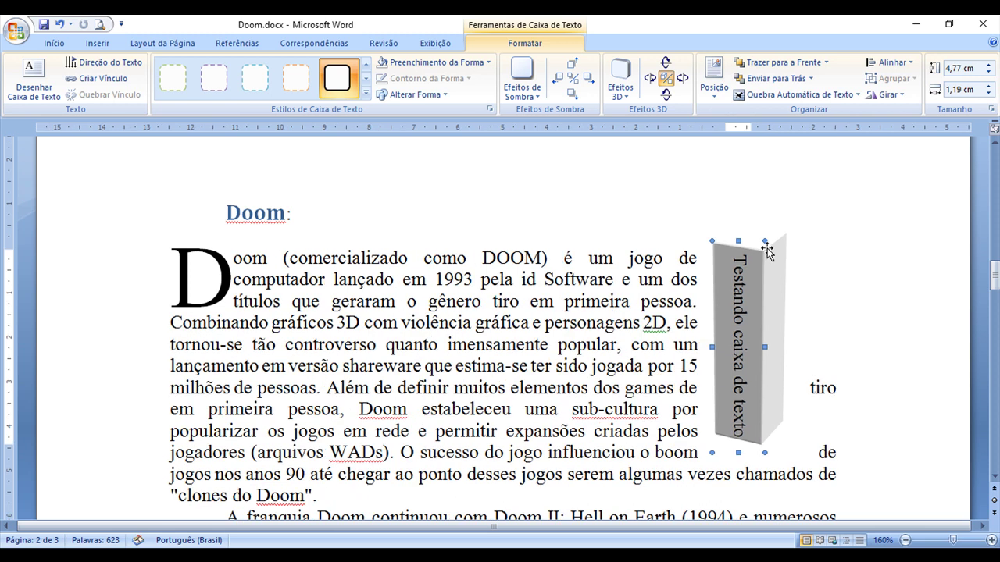
- Try Atrás do texto and Superior e inferior wrapping while moving the box above the Doom: heading
{"action": "left_click", "coordinate": [797, 95]}
{"action": "left_click", "coordinate": [800, 159]}
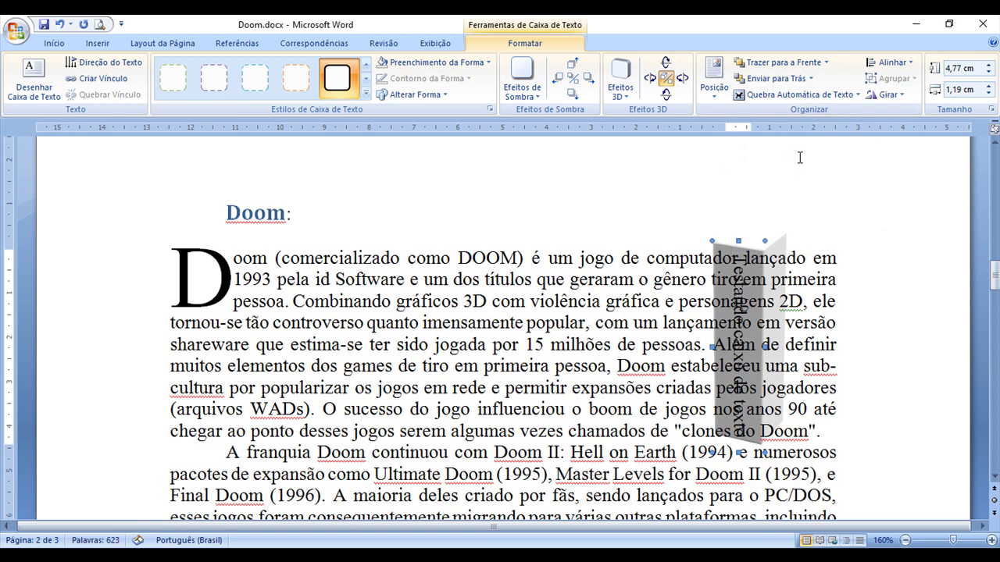
{"action": "mouse_move", "coordinate": [771, 240]}
{"action": "left_mouse_down"}
{"action": "mouse_move", "coordinate": [797, 227]}
{"action": "mouse_move", "coordinate": [802, 202]}
{"action": "left_mouse_up"}
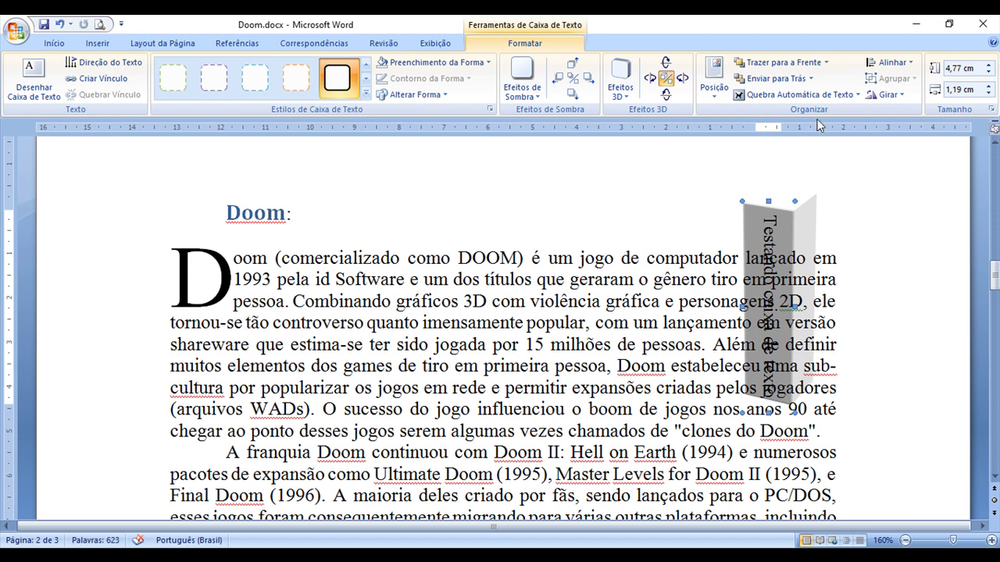
{"action": "left_click", "coordinate": [820, 94]}
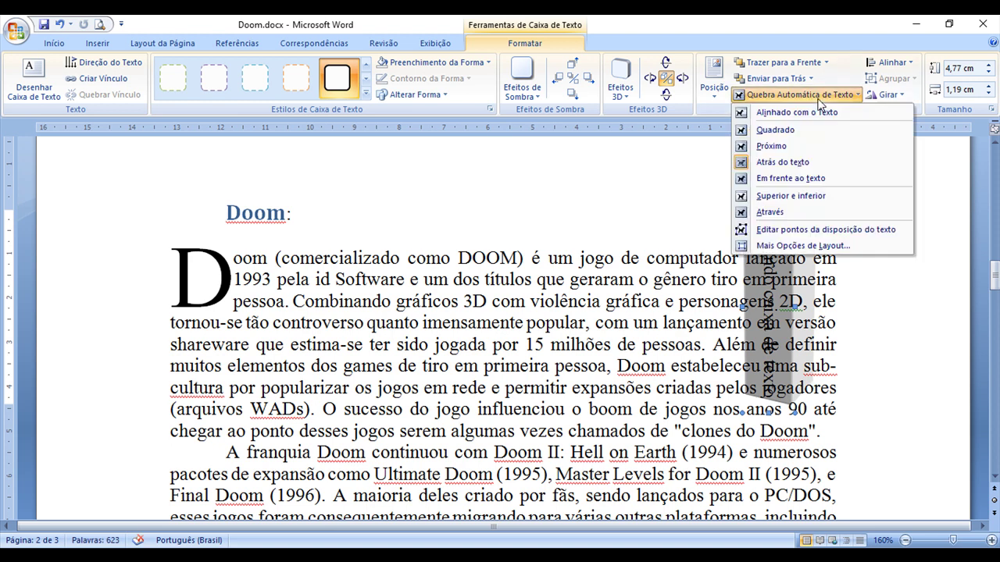
{"action": "left_click", "coordinate": [810, 195]}
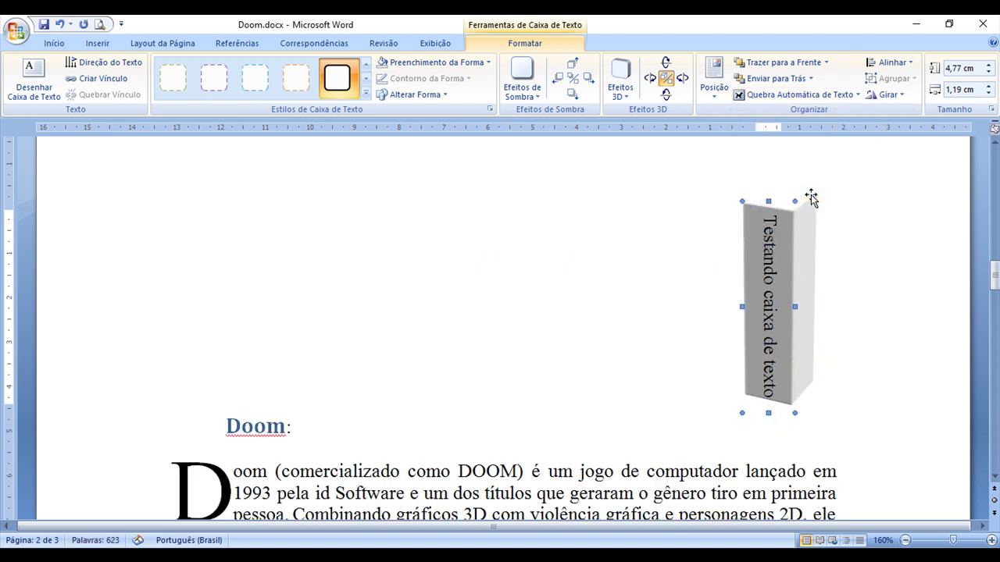
{"action": "left_click_drag", "start_coordinate": [794, 283], "coordinate": [793, 312]}
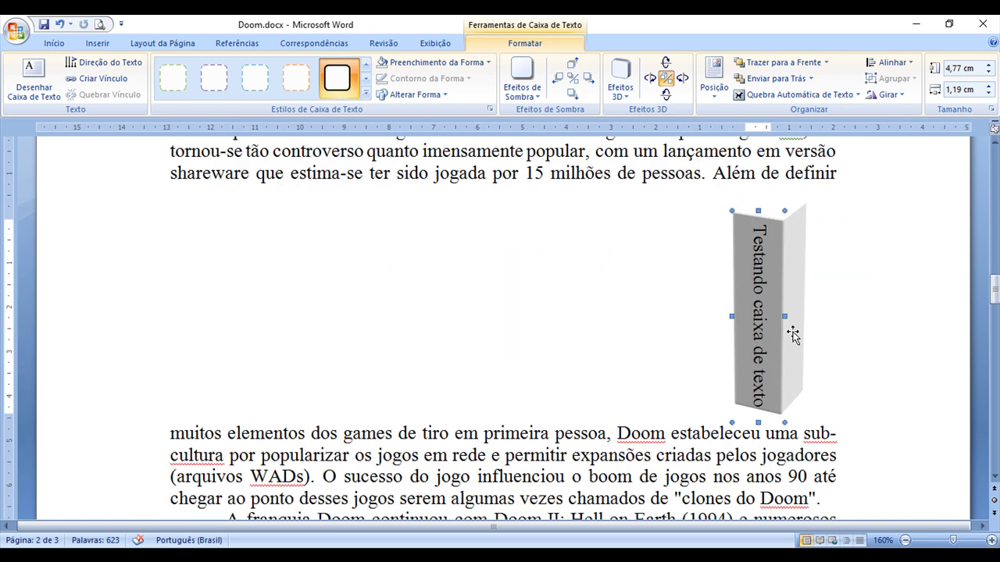
{"action": "left_click_drag", "start_coordinate": [799, 369], "coordinate": [792, 223]}
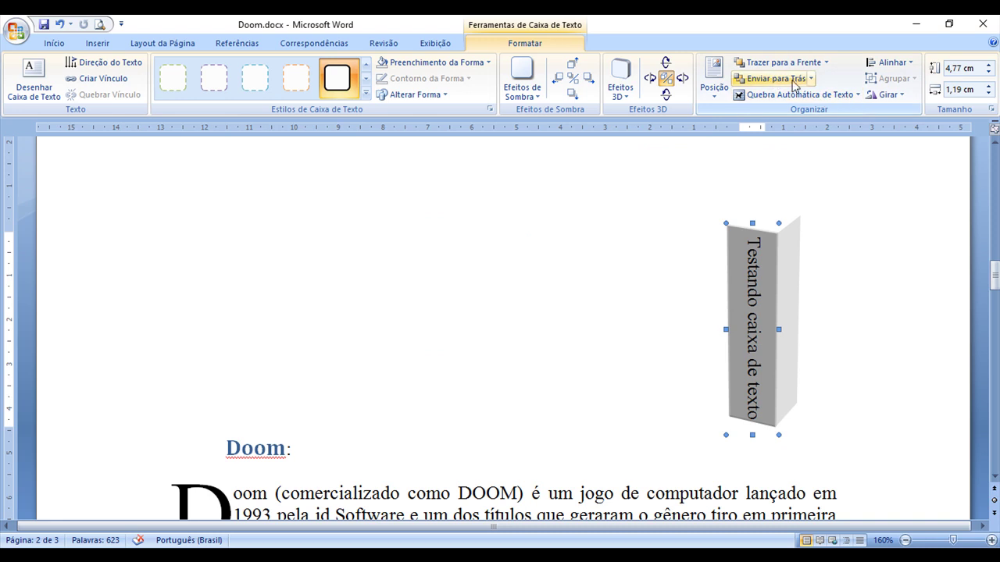
- Switch to Próximo wrapping, then another style, and move the box back to the right margin
{"action": "left_click", "coordinate": [839, 94]}
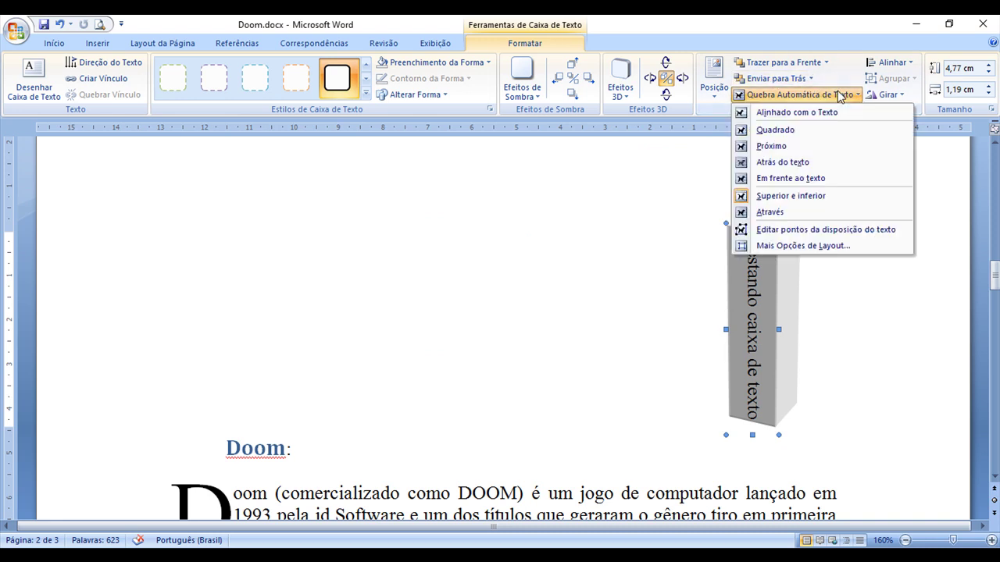
{"action": "left_click", "coordinate": [787, 146]}
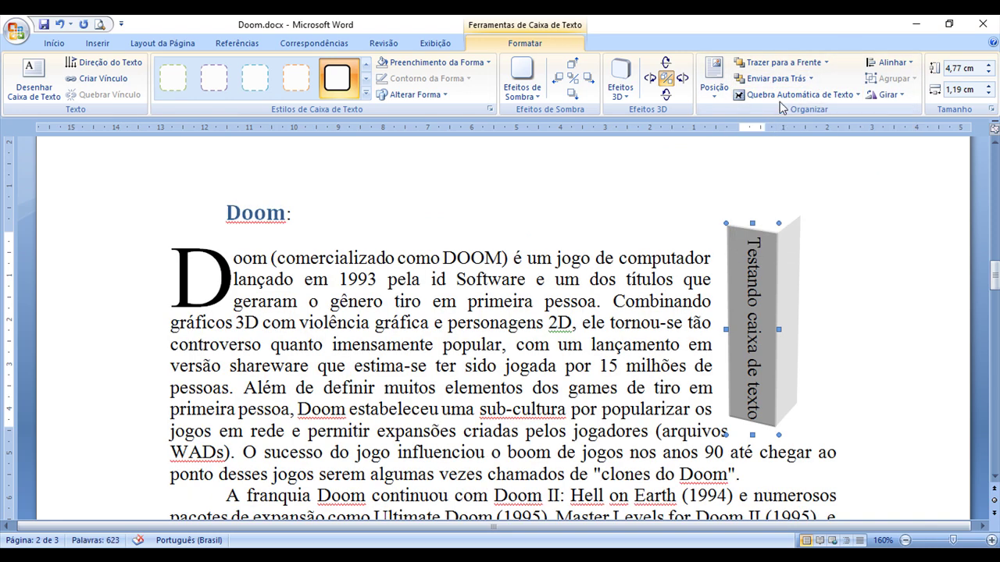
{"action": "left_click", "coordinate": [780, 96]}
{"action": "left_click", "coordinate": [790, 129]}
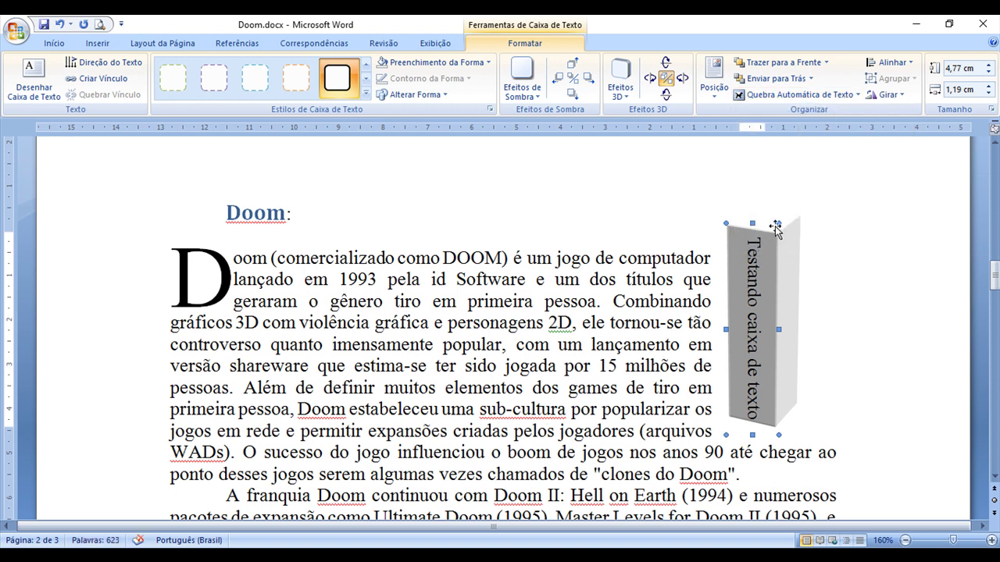
{"action": "left_click_drag", "start_coordinate": [802, 226], "coordinate": [889, 225]}
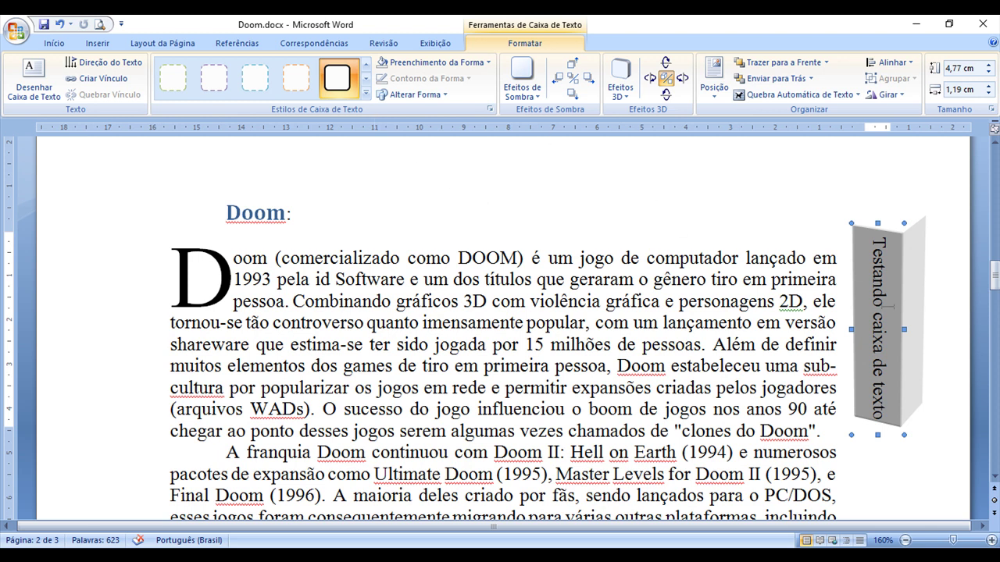
- Make the 3D box hollow with Sem Preenchimento, nudge it up, and turn it to face front
{"action": "left_click", "coordinate": [487, 63]}
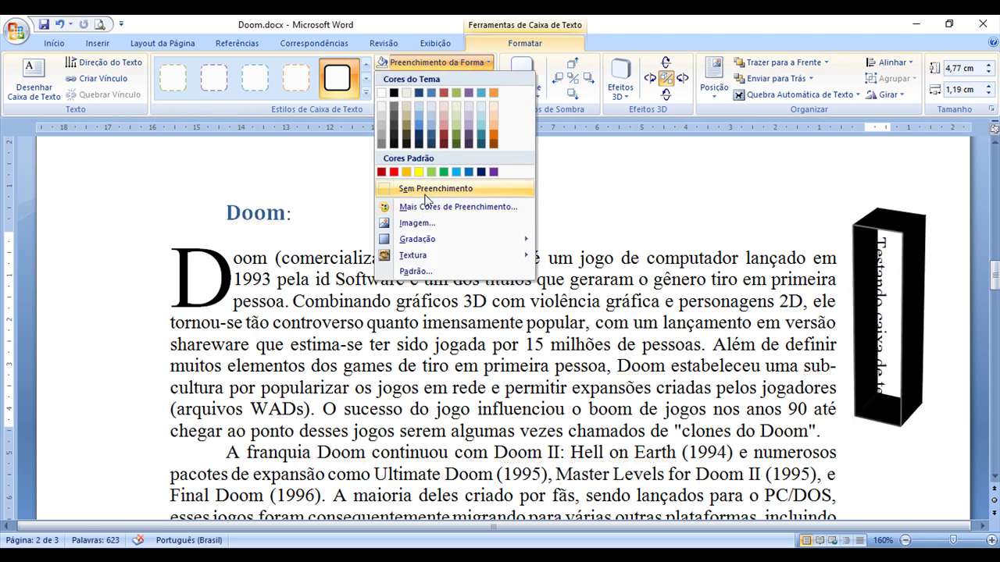
{"action": "left_click", "coordinate": [428, 189]}
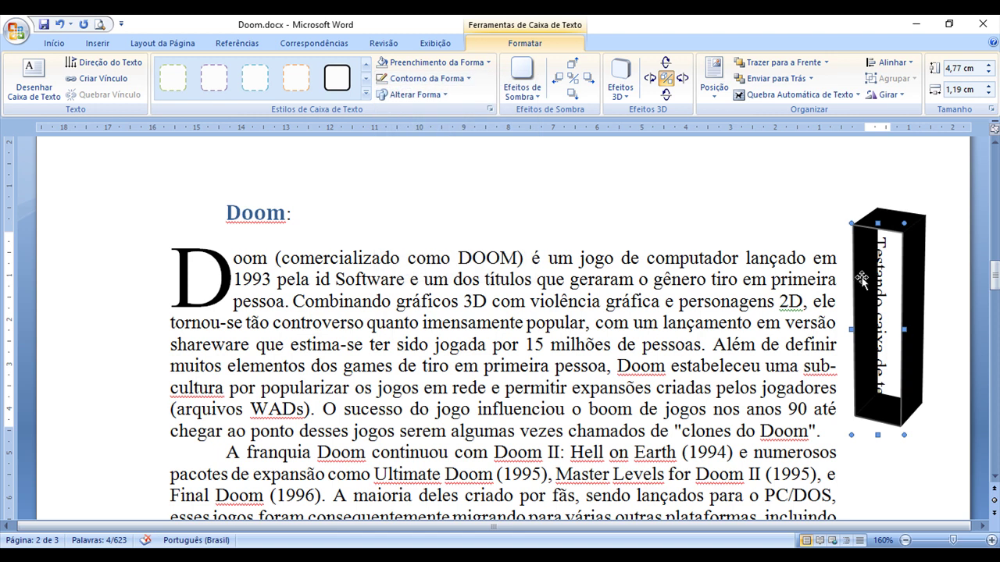
{"action": "left_click_drag", "start_coordinate": [918, 219], "coordinate": [914, 198]}
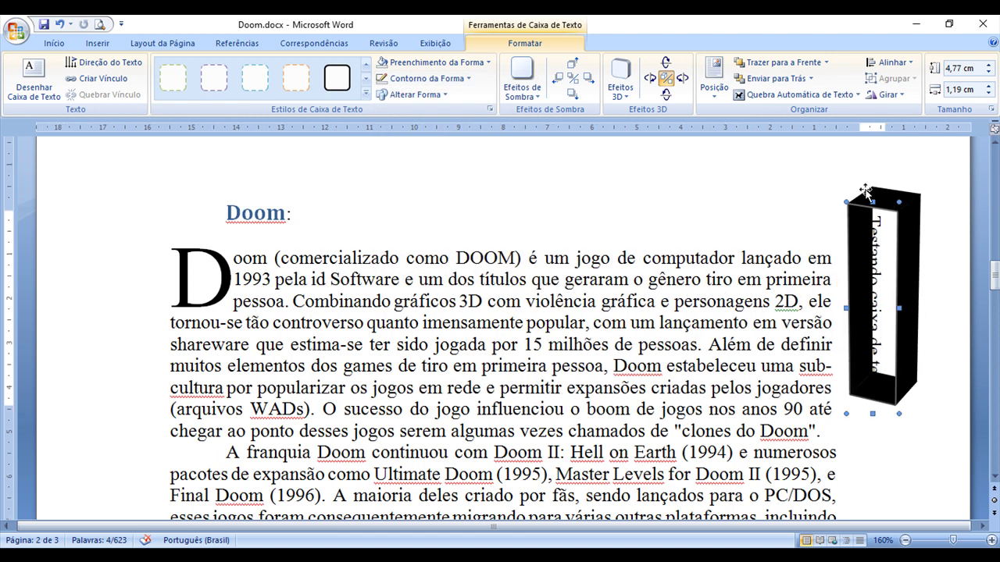
{"action": "left_click", "coordinate": [682, 80]}
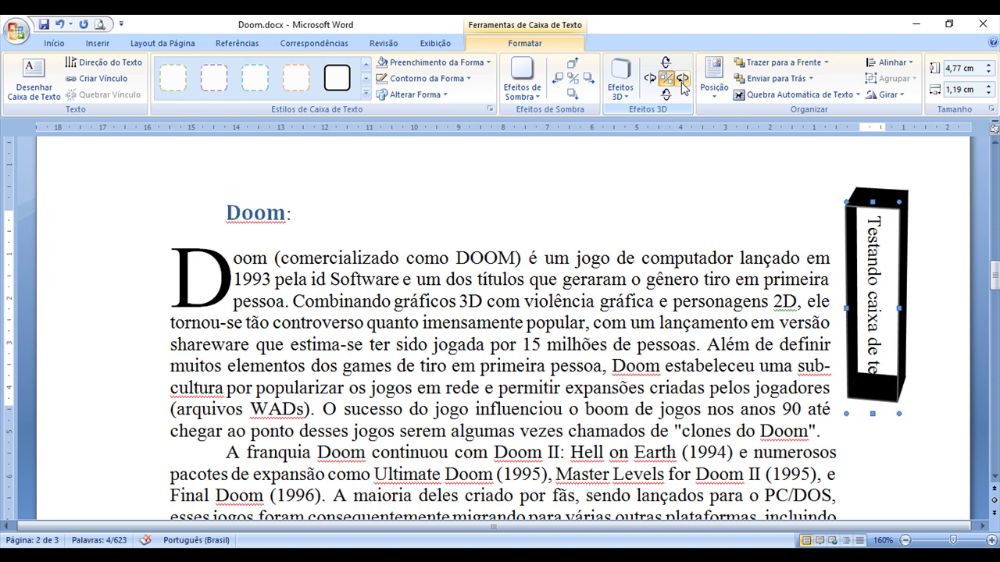
- Set the box's text colour to red and nudge the box down slightly
{"action": "left_click", "coordinate": [49, 43]}
{"action": "left_click", "coordinate": [292, 91]}
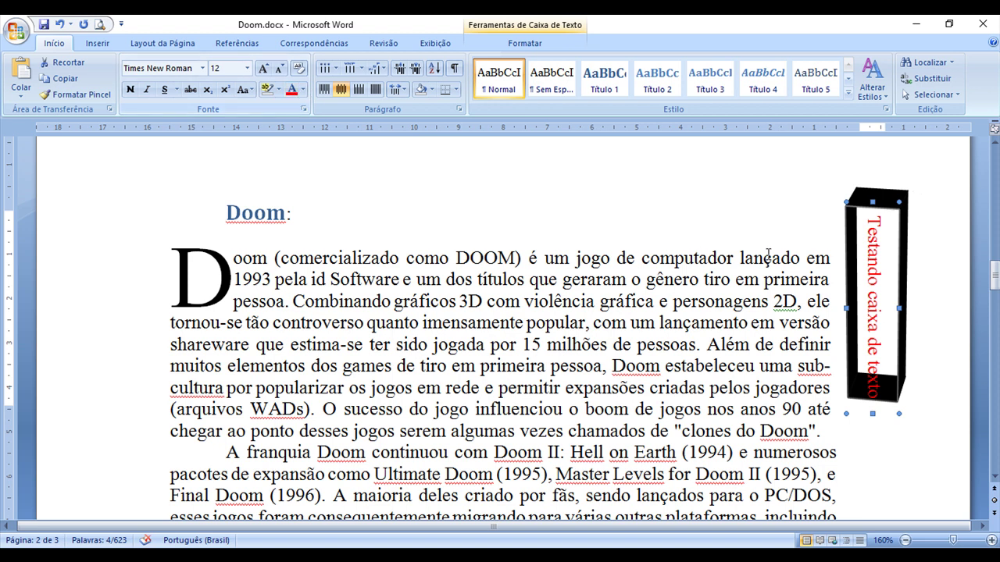
{"action": "left_click", "coordinate": [889, 206]}
{"action": "left_click_drag", "start_coordinate": [889, 205], "coordinate": [889, 208]}
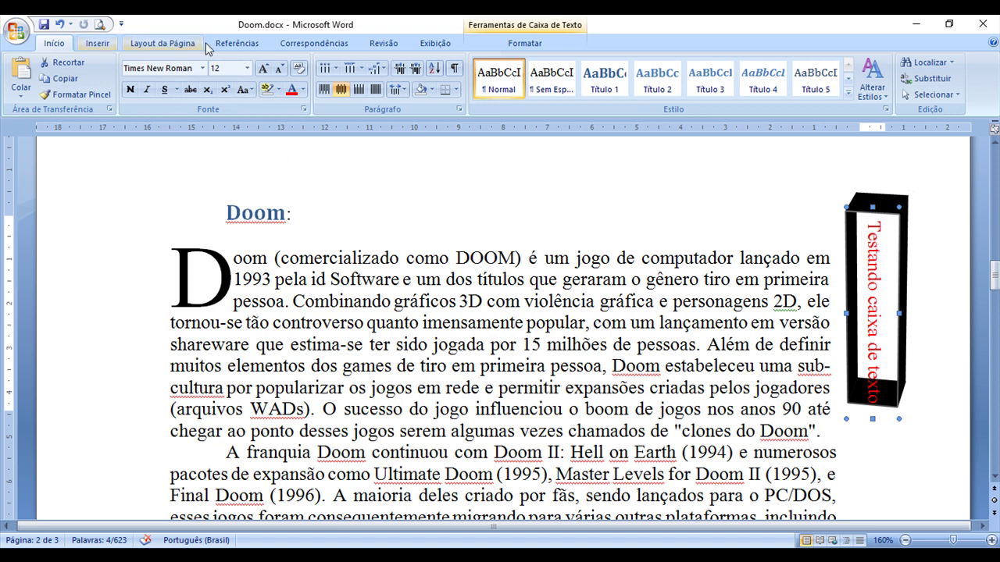
- Insert a Barra Lateral Alfabética sidebar text box from the text box gallery
{"action": "key", "text": "Escape"}
{"action": "left_click", "coordinate": [134, 41]}
{"action": "left_click", "coordinate": [97, 42]}
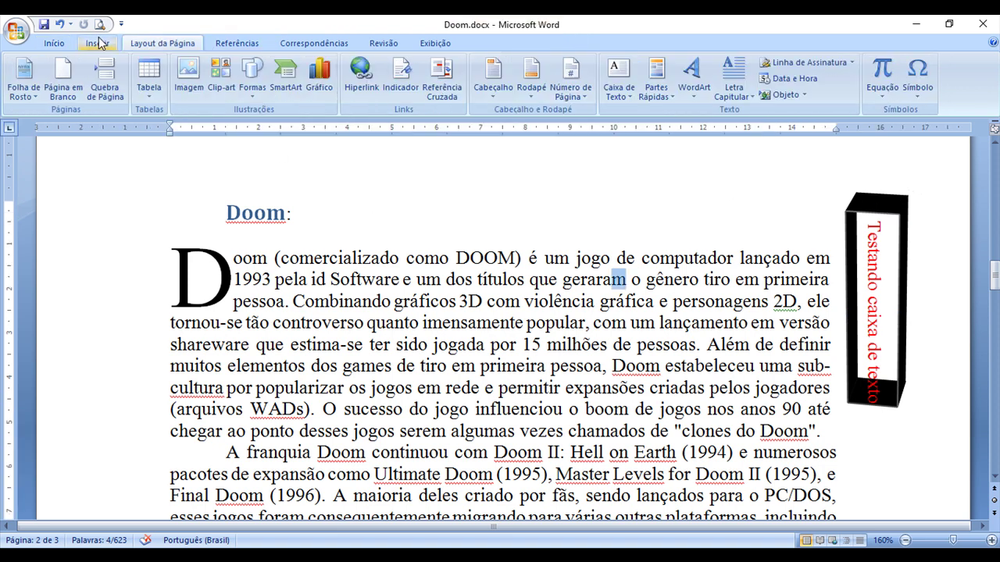
{"action": "left_click", "coordinate": [617, 94]}
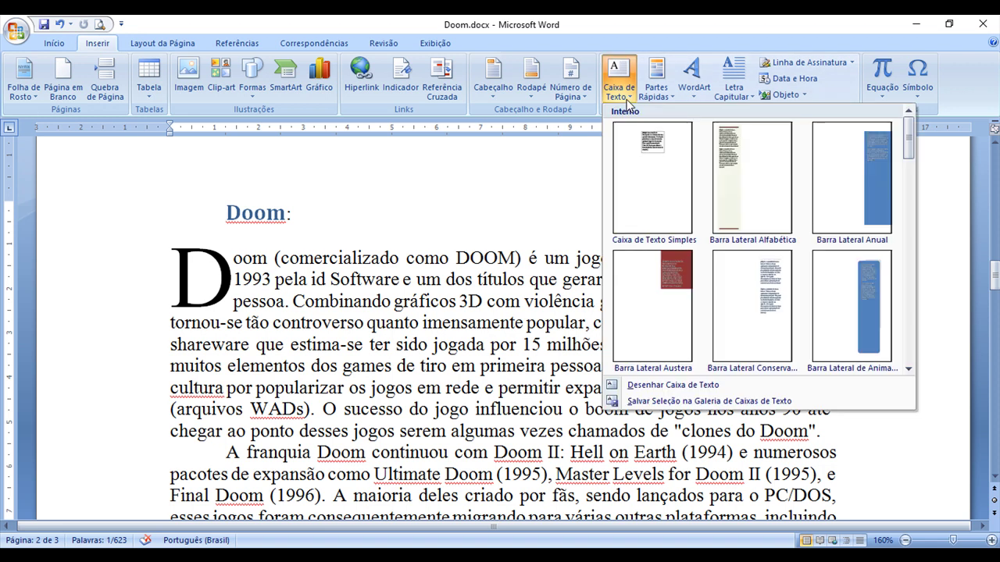
{"action": "left_click", "coordinate": [748, 177]}
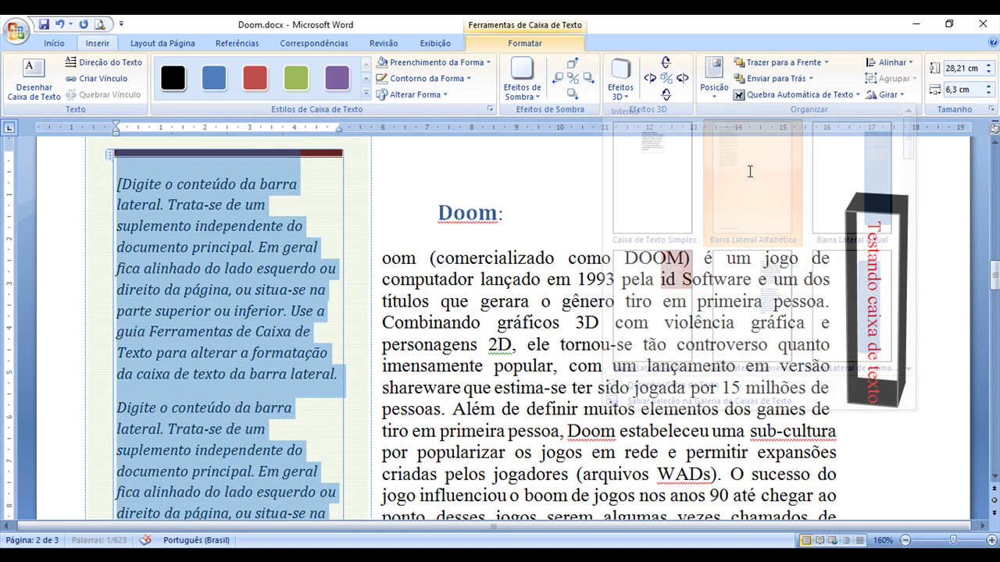
- Scroll over the inserted sidebar, then deselect it and undo its insertion with Ctrl+Z
{"action": "scroll", "coordinate": [264, 231], "scroll_direction": "down", "scroll_amount": 8}
{"action": "scroll", "coordinate": [263, 231], "scroll_direction": "down", "scroll_amount": 5}
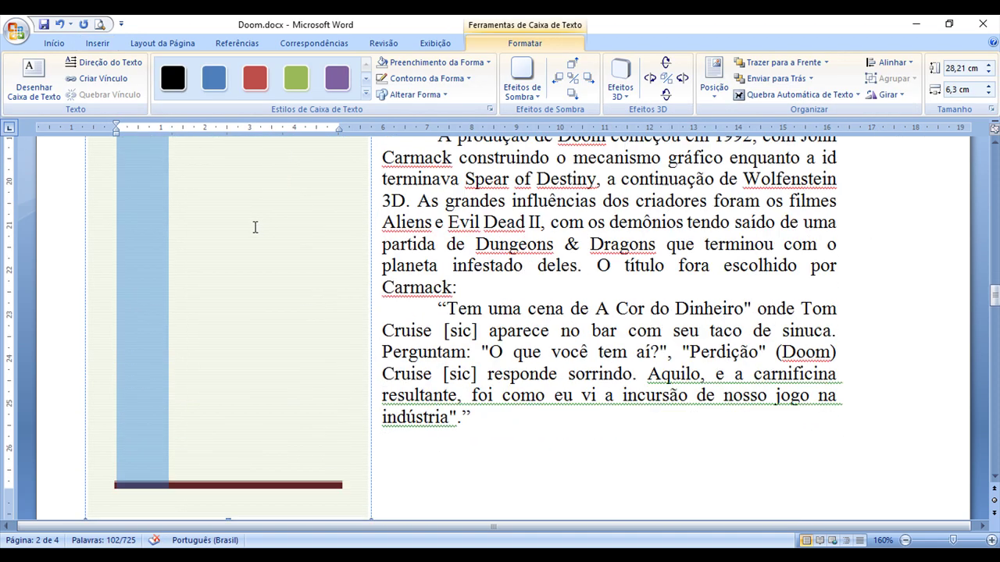
{"action": "scroll", "coordinate": [253, 227], "scroll_direction": "down", "scroll_amount": 3}
{"action": "scroll", "coordinate": [252, 228], "scroll_direction": "up", "scroll_amount": 5}
{"action": "scroll", "coordinate": [252, 230], "scroll_direction": "up", "scroll_amount": 4}
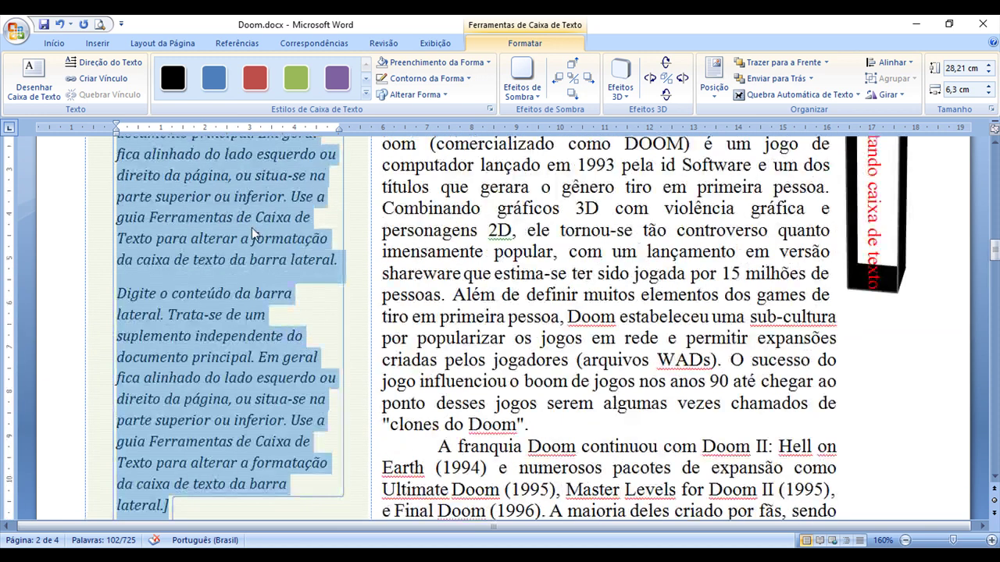
{"action": "scroll", "coordinate": [248, 233], "scroll_direction": "up", "scroll_amount": 5}
{"action": "scroll", "coordinate": [516, 346], "scroll_direction": "down", "scroll_amount": 2}
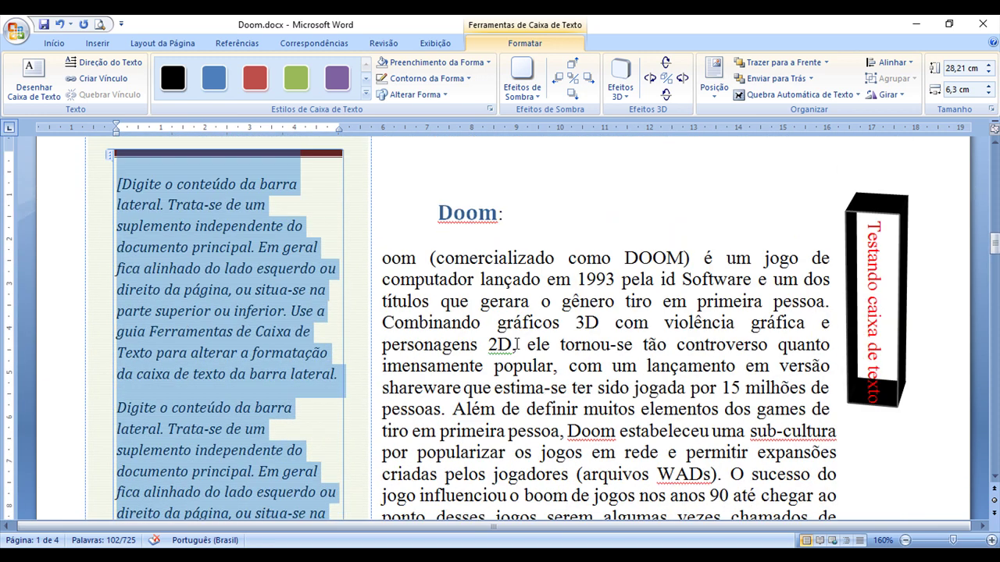
{"action": "scroll", "coordinate": [482, 325], "scroll_direction": "up", "scroll_amount": 1}
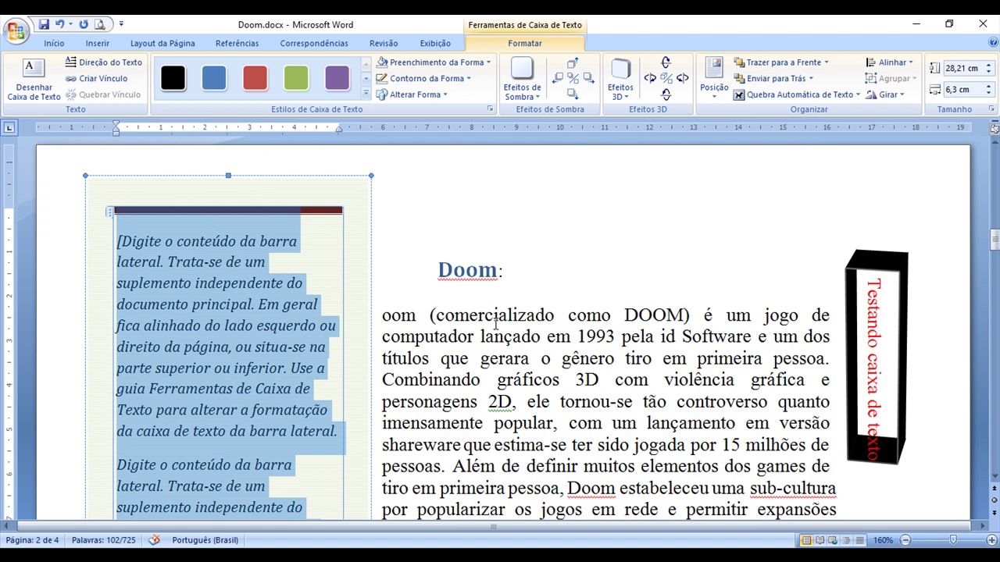
{"action": "left_click", "coordinate": [496, 323]}
{"action": "key", "text": "ctrl+z"}
{"action": "key", "text": "ctrl+z"}
{"action": "key", "text": "ctrl+z"}
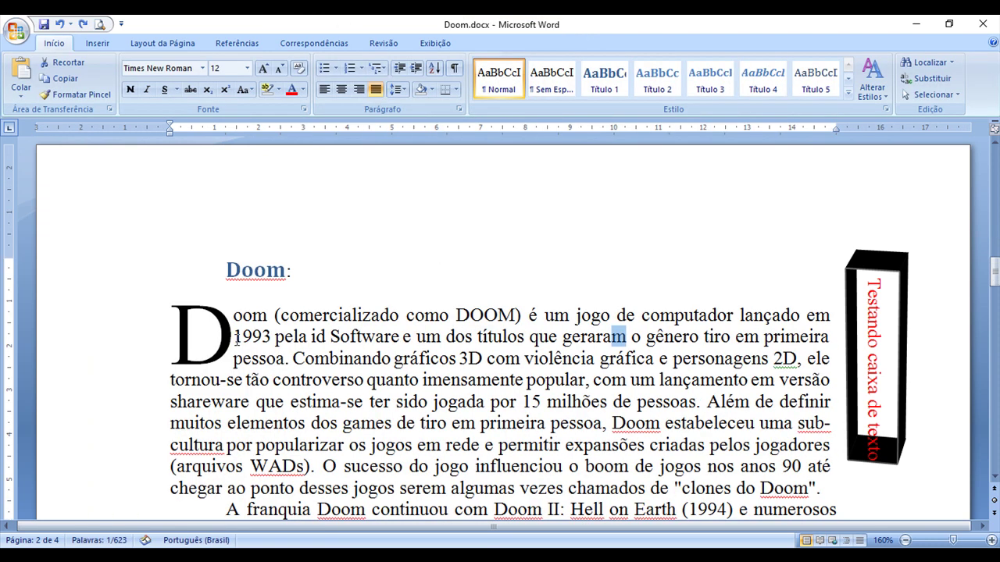
{"action": "left_click", "coordinate": [207, 277]}
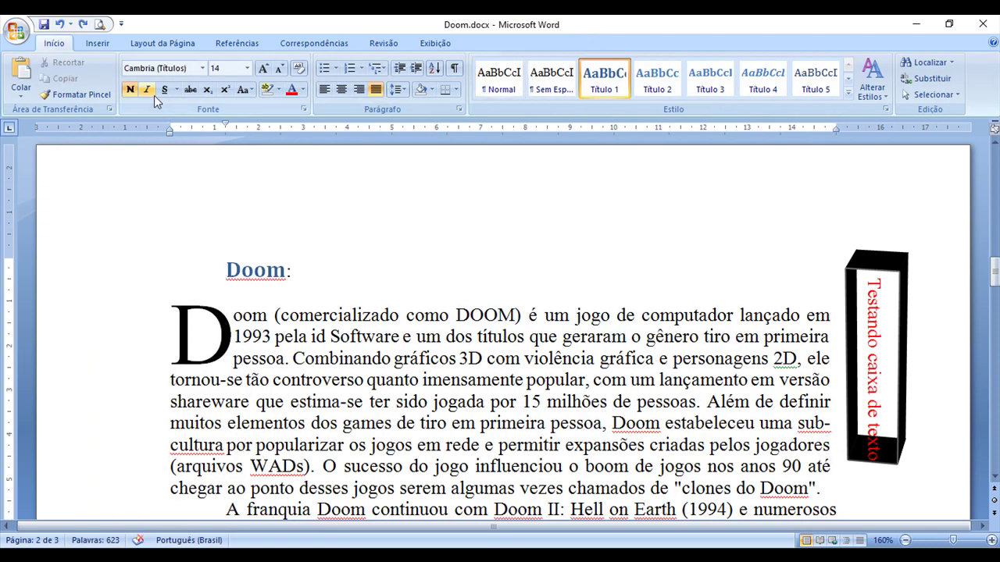
{"action": "left_click", "coordinate": [97, 44]}
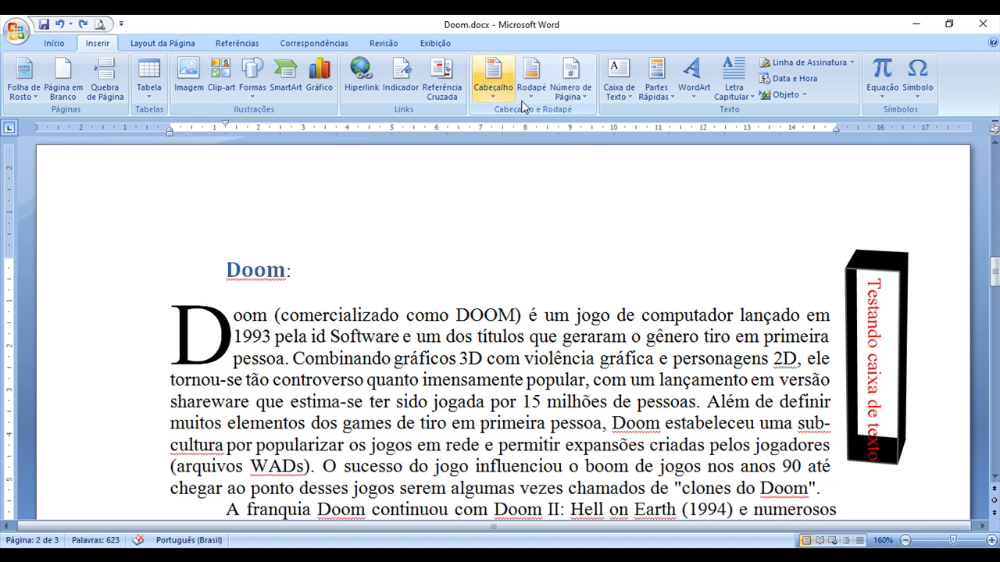
{"action": "left_click", "coordinate": [624, 100]}
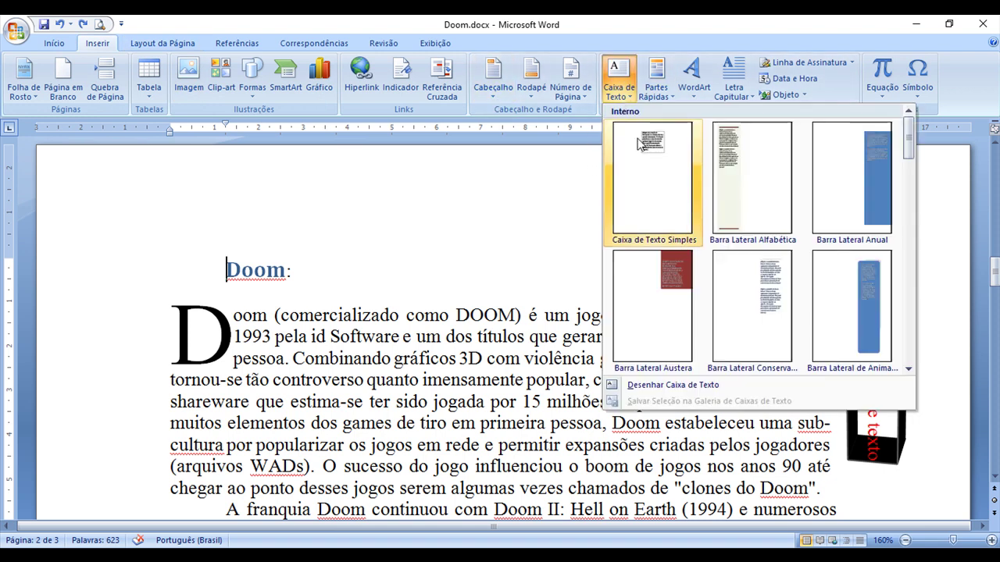
{"action": "left_click", "coordinate": [731, 164]}
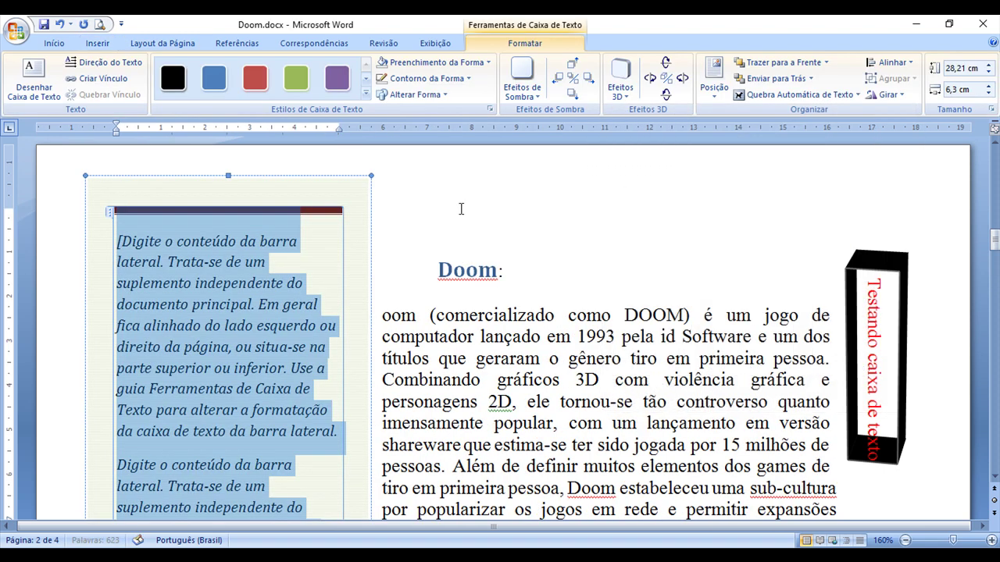
{"action": "scroll", "coordinate": [429, 211], "scroll_direction": "down", "scroll_amount": 7}
{"action": "scroll", "coordinate": [429, 211], "scroll_direction": "down", "scroll_amount": 7}
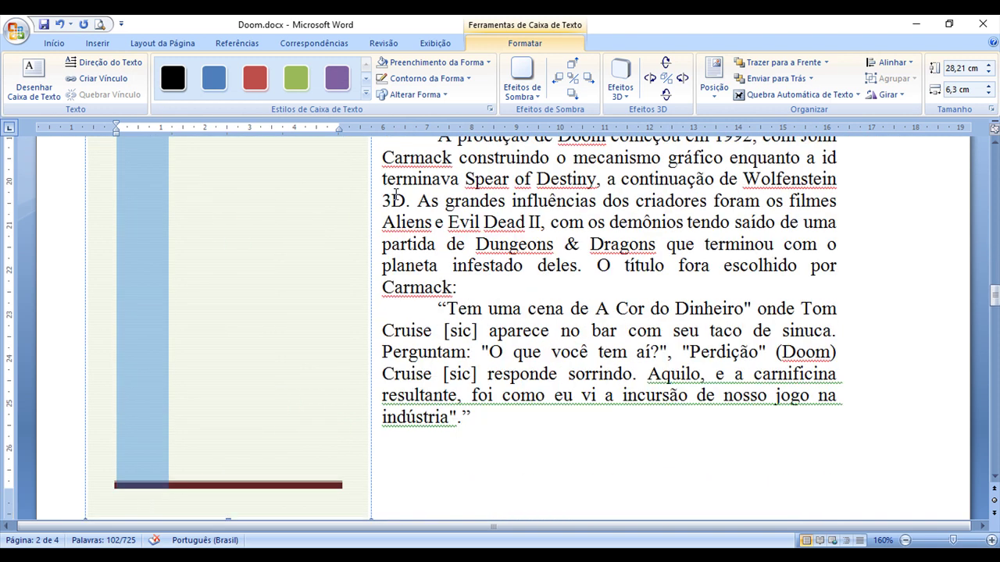
{"action": "scroll", "coordinate": [406, 203], "scroll_direction": "down", "scroll_amount": 6}
{"action": "scroll", "coordinate": [396, 199], "scroll_direction": "up", "scroll_amount": 1}
{"action": "scroll", "coordinate": [396, 199], "scroll_direction": "down", "scroll_amount": 5}
{"action": "scroll", "coordinate": [395, 199], "scroll_direction": "down", "scroll_amount": 5}
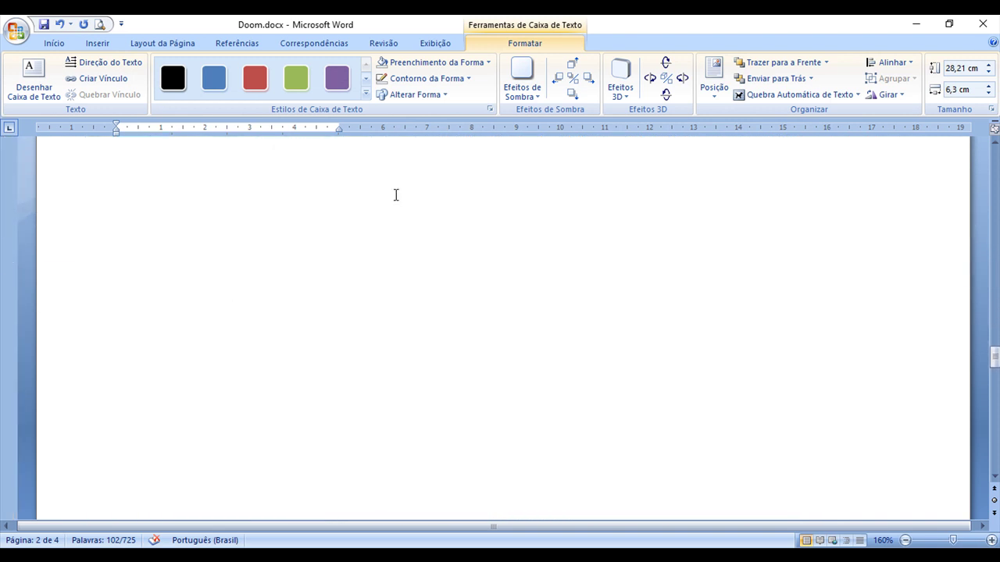
{"action": "scroll", "coordinate": [395, 195], "scroll_direction": "down", "scroll_amount": 5}
{"action": "scroll", "coordinate": [408, 192], "scroll_direction": "up", "scroll_amount": 5}
{"action": "scroll", "coordinate": [406, 190], "scroll_direction": "up", "scroll_amount": 3}
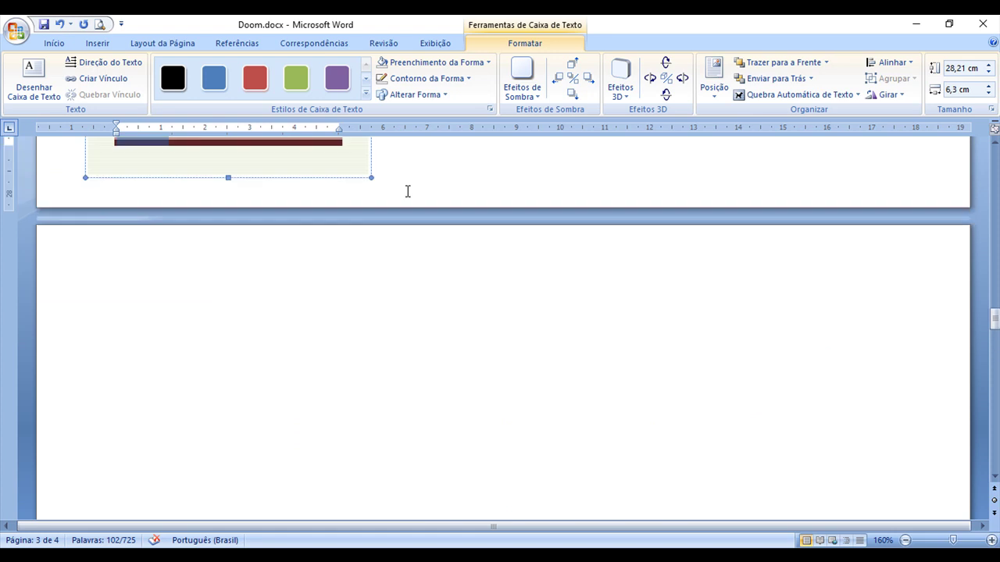
{"action": "scroll", "coordinate": [406, 190], "scroll_direction": "up", "scroll_amount": 5}
{"action": "scroll", "coordinate": [406, 190], "scroll_direction": "up", "scroll_amount": 5}
{"action": "scroll", "coordinate": [407, 190], "scroll_direction": "up", "scroll_amount": 5}
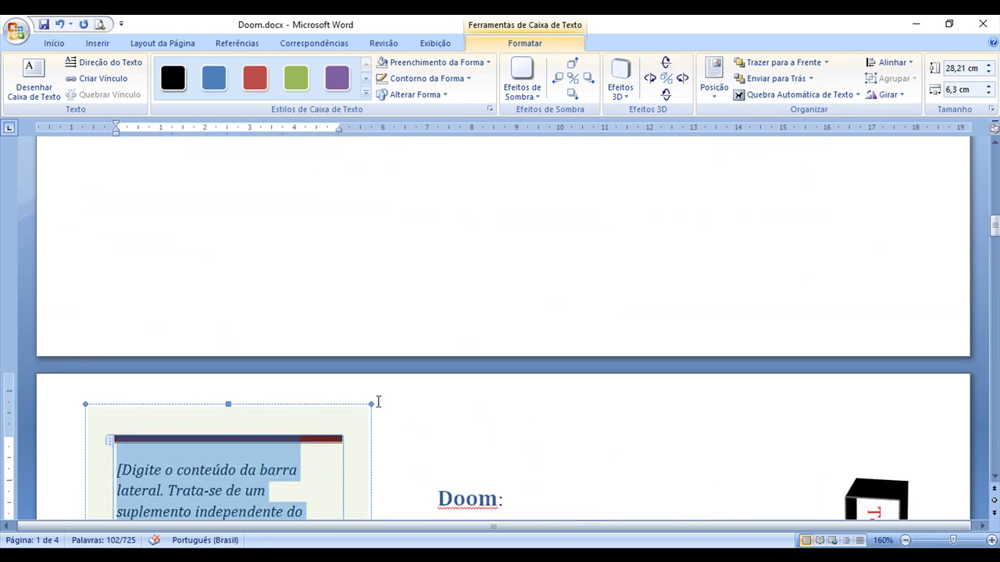
{"action": "key", "text": "Delete"}
{"action": "left_click", "coordinate": [352, 405]}
{"action": "key", "text": "Delete"}
{"action": "key", "text": "BackSpace"}
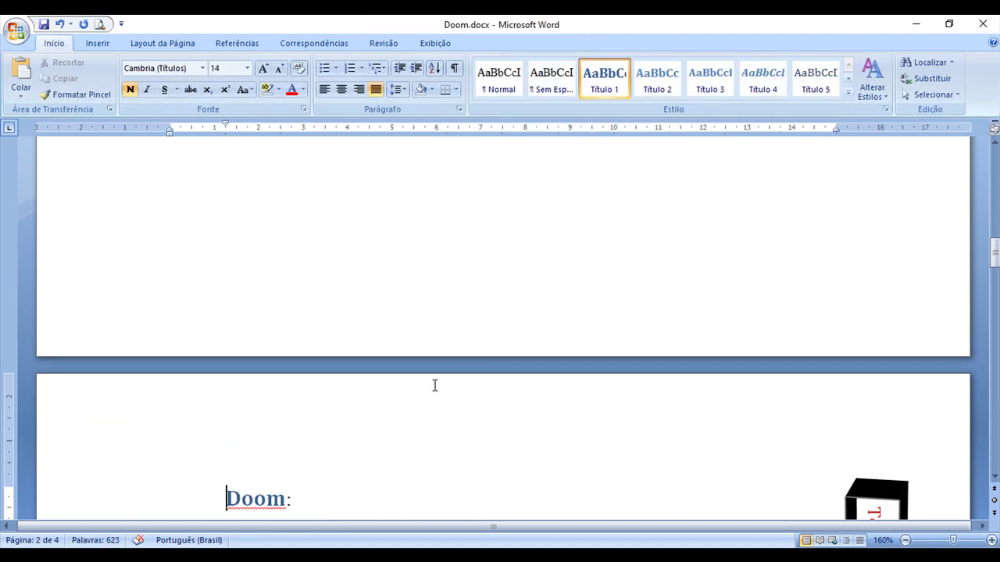
{"action": "left_click", "coordinate": [107, 43]}
{"action": "left_click", "coordinate": [616, 82]}
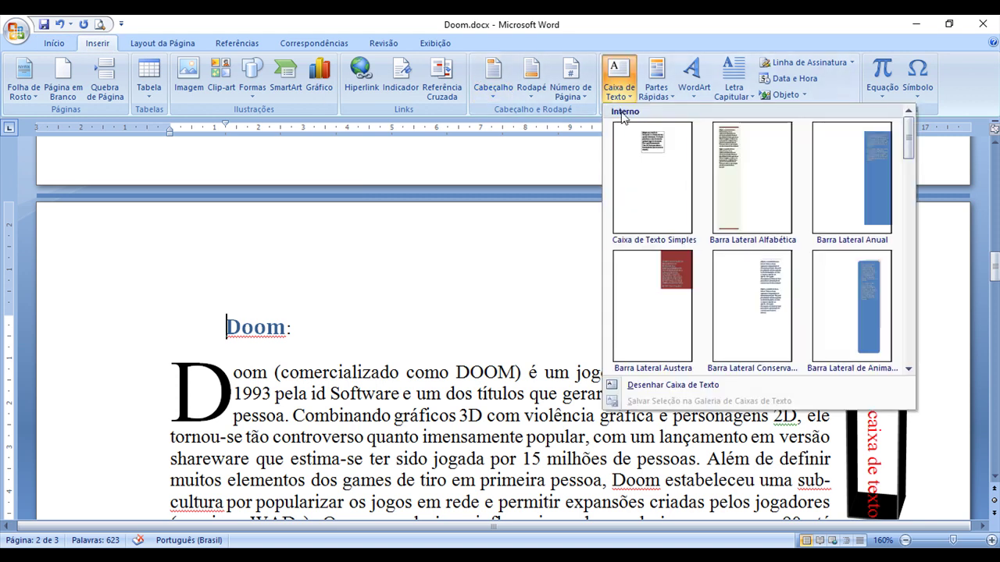
{"action": "left_click", "coordinate": [863, 191]}
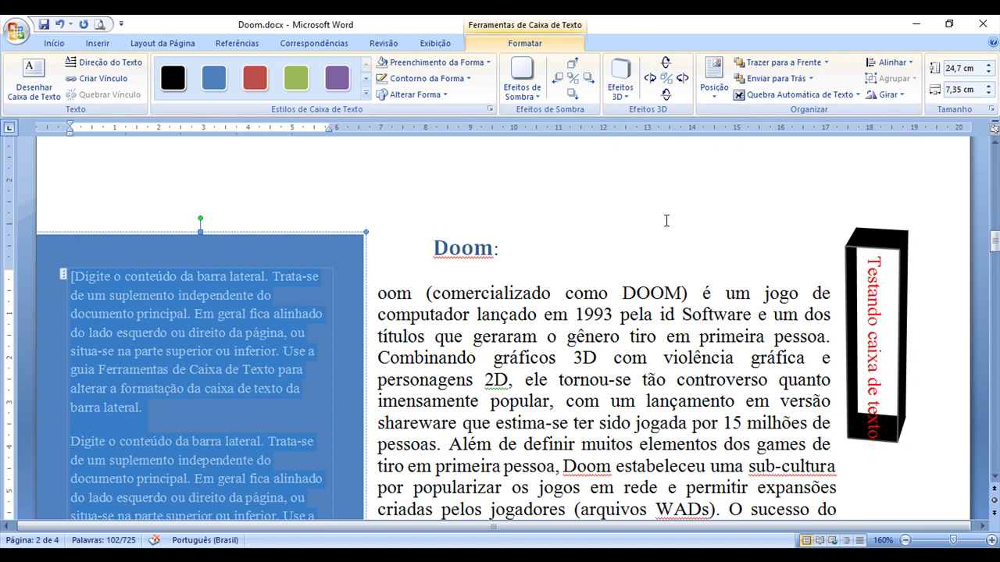
{"action": "key", "text": "ctrl+z"}
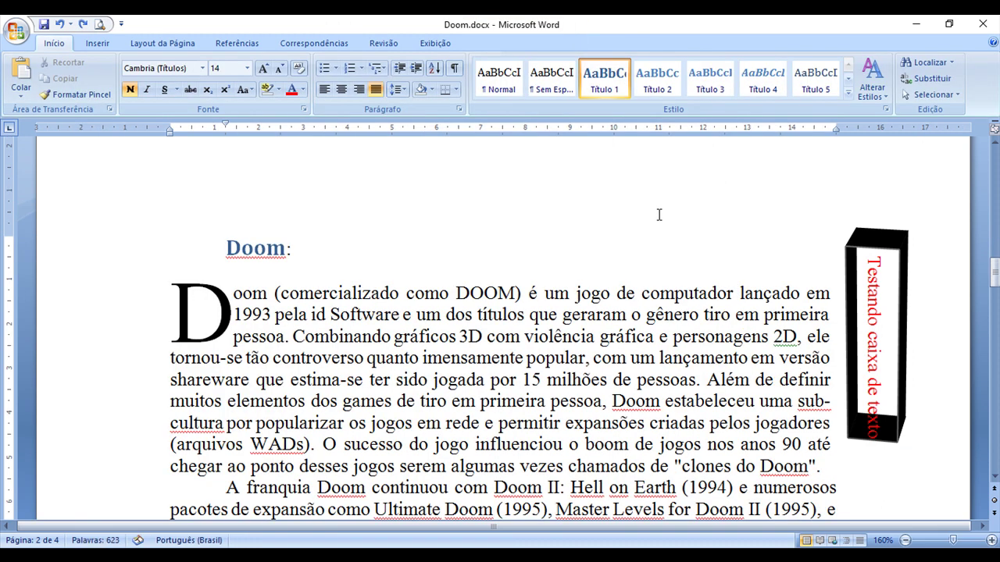
{"action": "scroll", "coordinate": [631, 223], "scroll_direction": "down", "scroll_amount": 5}
{"action": "scroll", "coordinate": [687, 238], "scroll_direction": "up", "scroll_amount": 4}
{"action": "scroll", "coordinate": [687, 238], "scroll_direction": "up", "scroll_amount": 5}
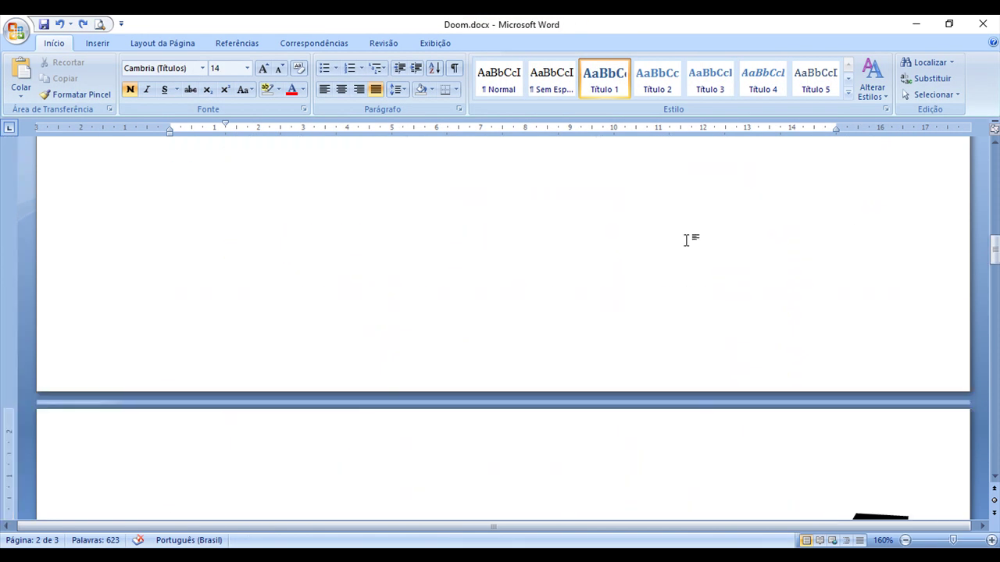
{"action": "scroll", "coordinate": [680, 234], "scroll_direction": "up", "scroll_amount": 5}
{"action": "scroll", "coordinate": [661, 232], "scroll_direction": "up", "scroll_amount": 2}
{"action": "scroll", "coordinate": [661, 232], "scroll_direction": "down", "scroll_amount": 5}
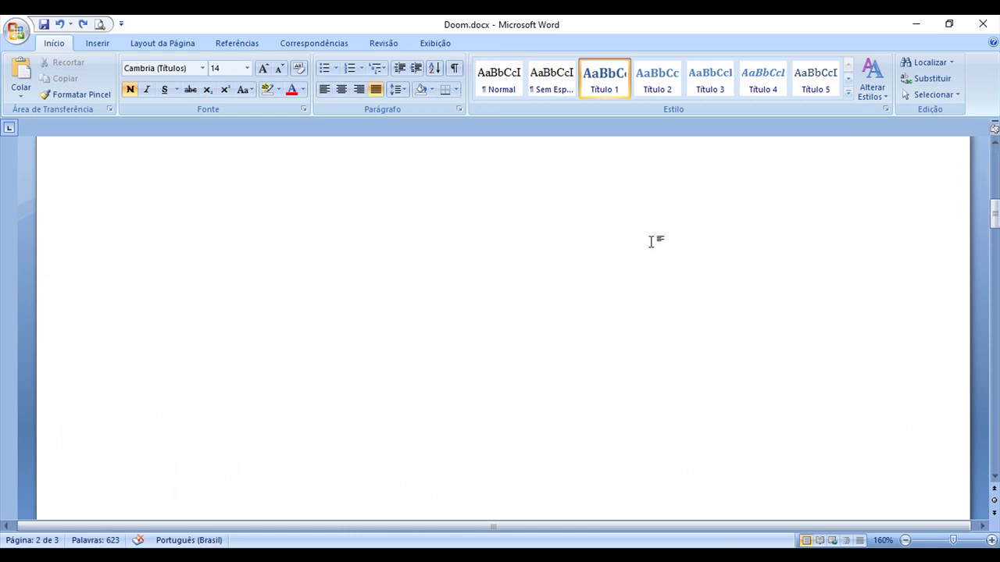
{"action": "scroll", "coordinate": [648, 239], "scroll_direction": "down", "scroll_amount": 3}
{"action": "scroll", "coordinate": [662, 287], "scroll_direction": "down", "scroll_amount": 3}
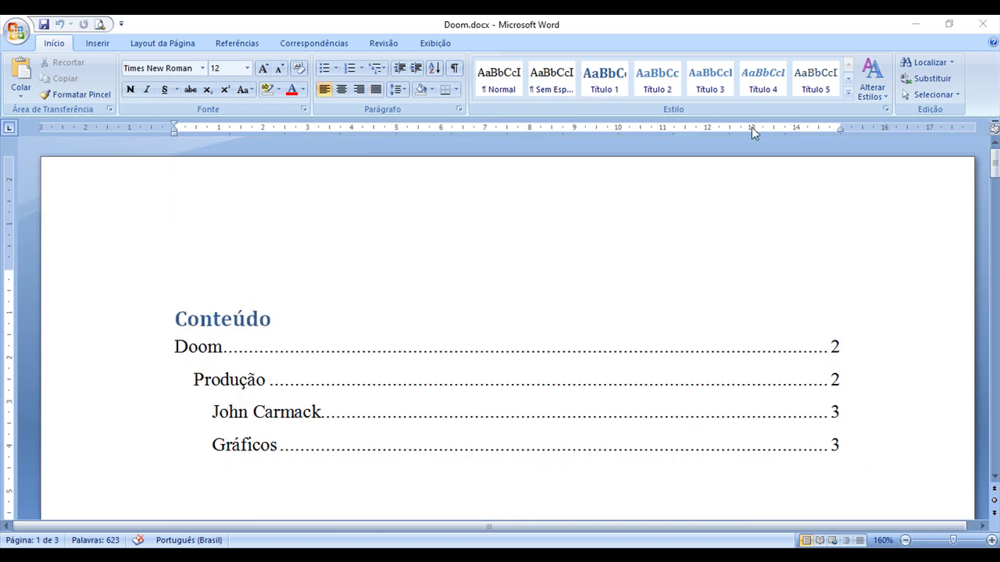
{"action": "left_click", "coordinate": [723, 37]}
{"action": "scroll", "coordinate": [723, 39], "scroll_direction": "down", "scroll_amount": 2}
{"action": "scroll", "coordinate": [723, 39], "scroll_direction": "down", "scroll_amount": 2}
{"action": "left_click", "coordinate": [57, 41]}
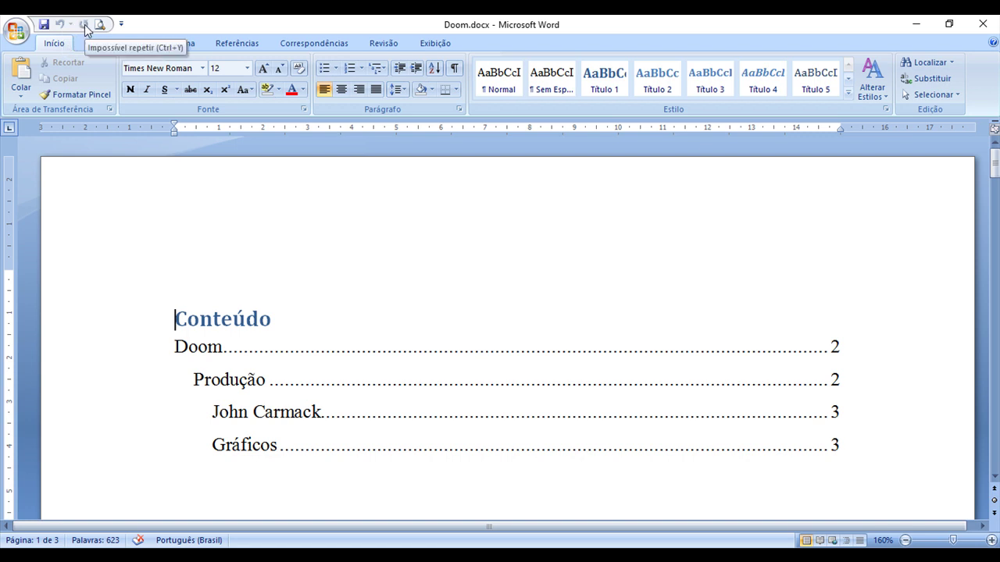
{"action": "left_click", "coordinate": [506, 357], "text": "ctrl"}
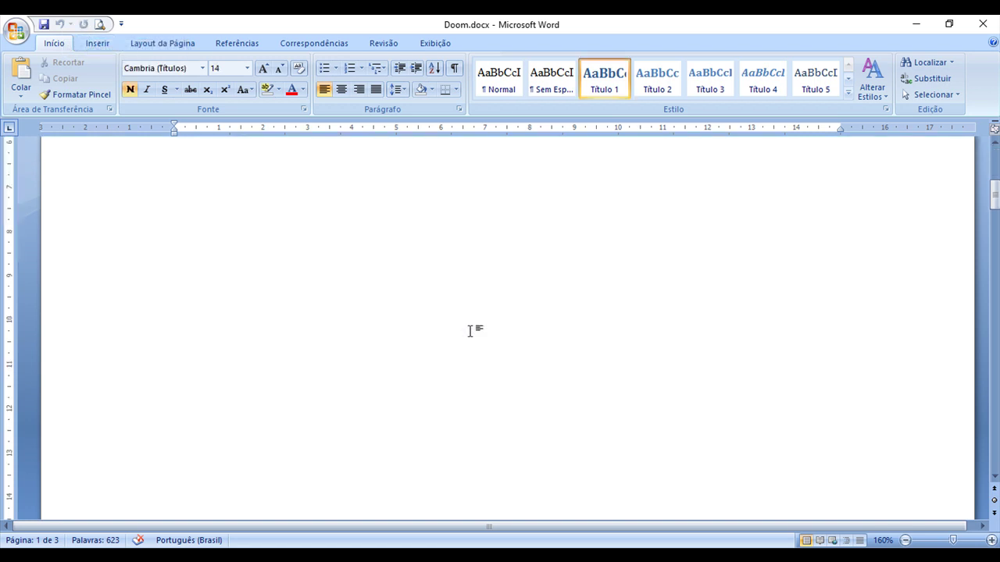
- Delete the black 3D 'Testando caixa de texto' text box
{"action": "scroll", "coordinate": [540, 333], "scroll_direction": "down", "scroll_amount": 1}
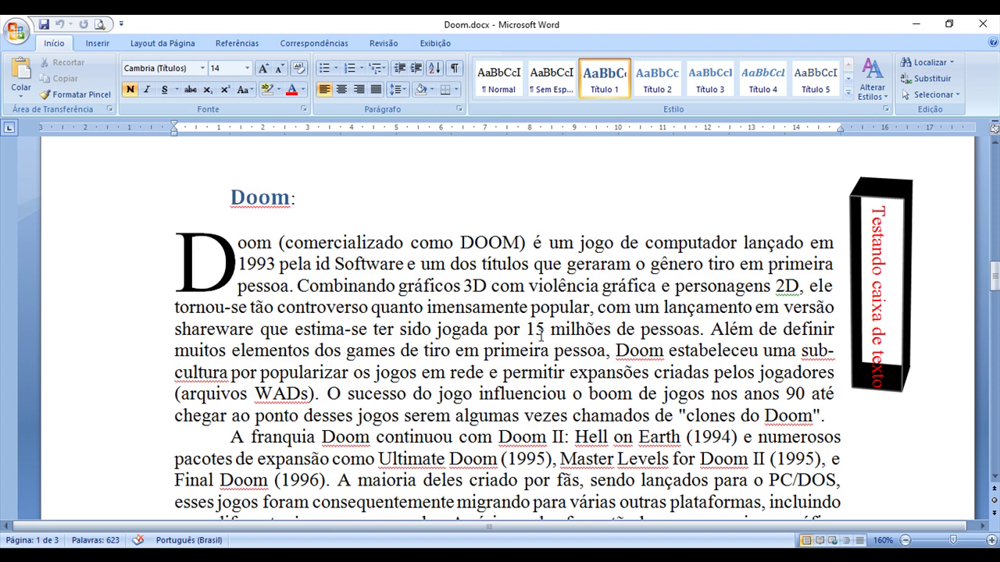
{"action": "left_click", "coordinate": [888, 375]}
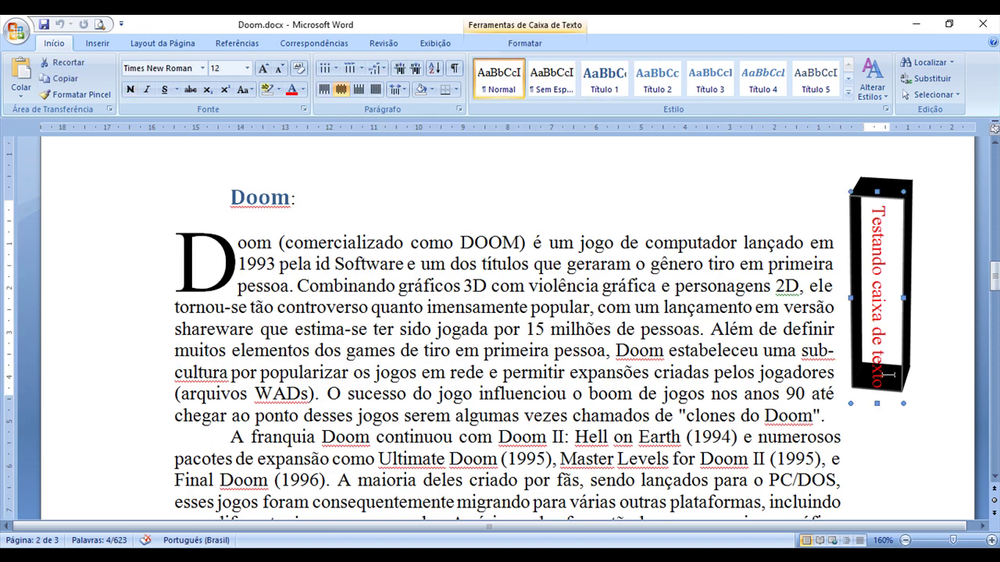
{"action": "key", "text": "Delete"}
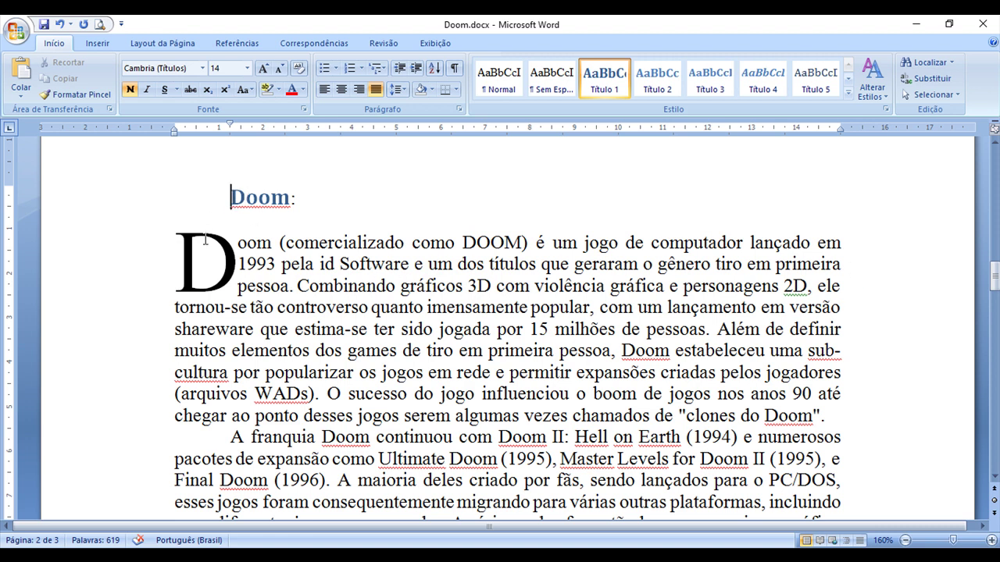
- Remove the drop-cap D so the Doom paragraph begins with "oom"
{"action": "left_click", "coordinate": [213, 263]}
{"action": "double_click", "coordinate": [206, 243]}
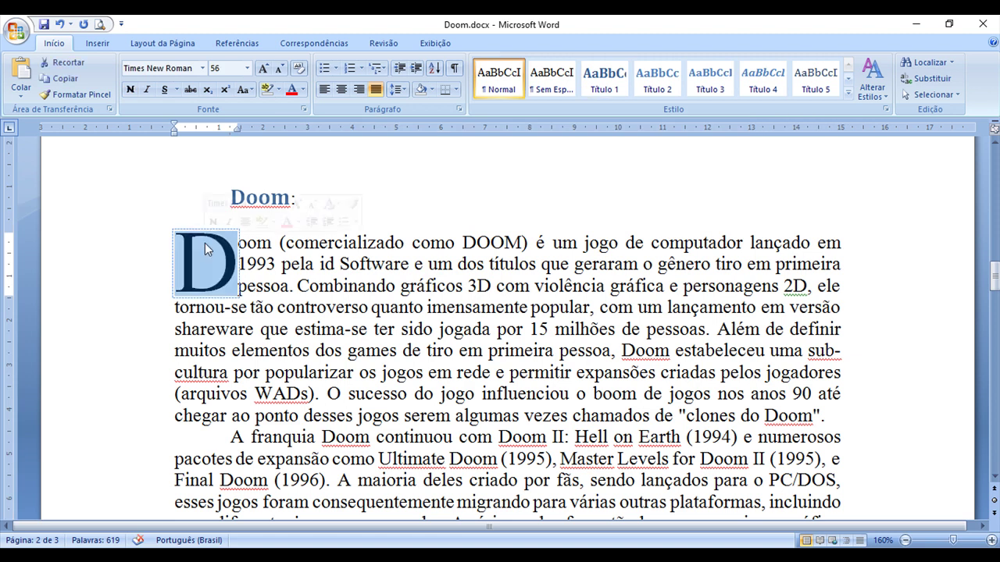
{"action": "key", "text": "Delete"}
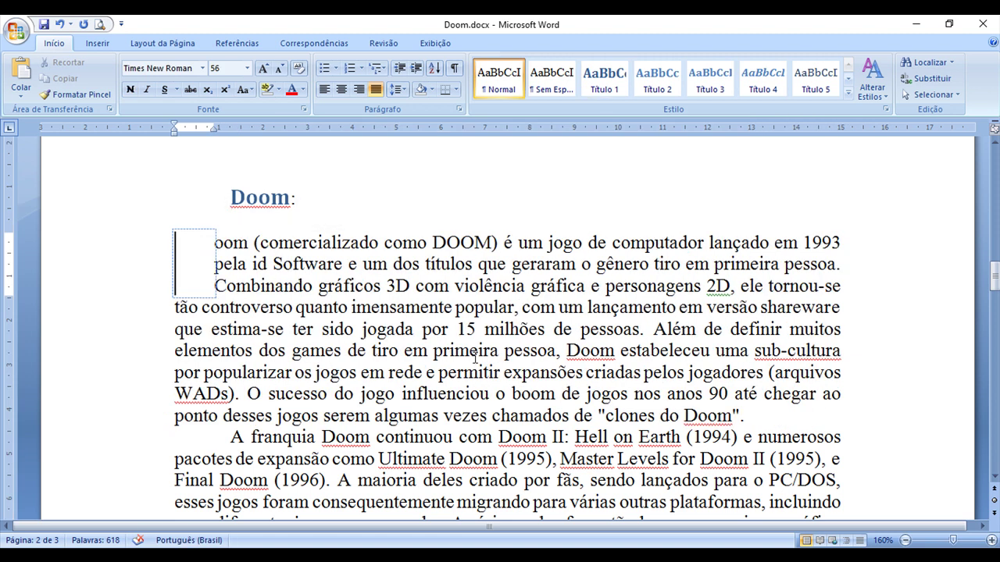
{"action": "left_click", "coordinate": [502, 367]}
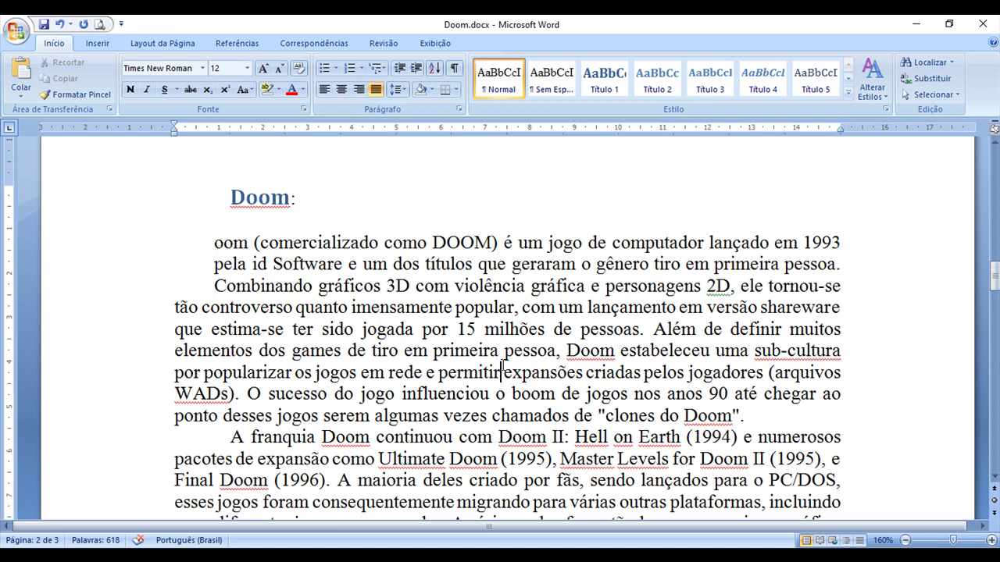
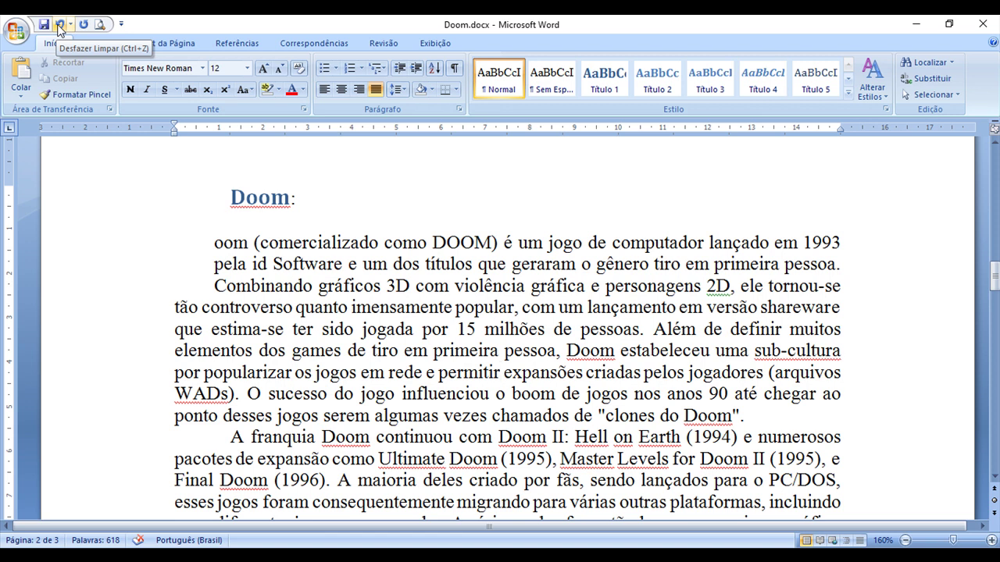
- Undo the drop cap D and the vertical text box, then redo both back
{"action": "left_click", "coordinate": [58, 29]}
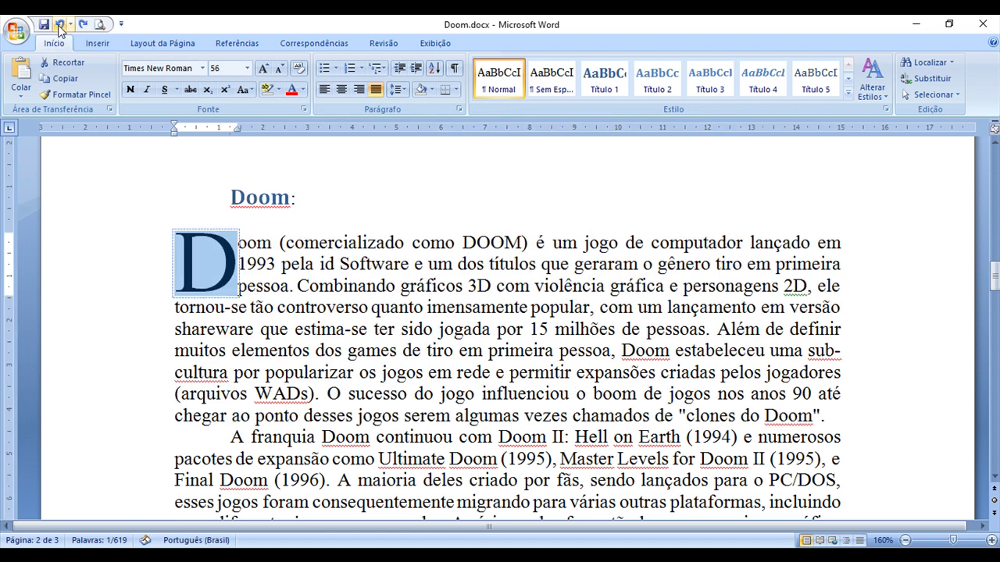
{"action": "left_click", "coordinate": [59, 29]}
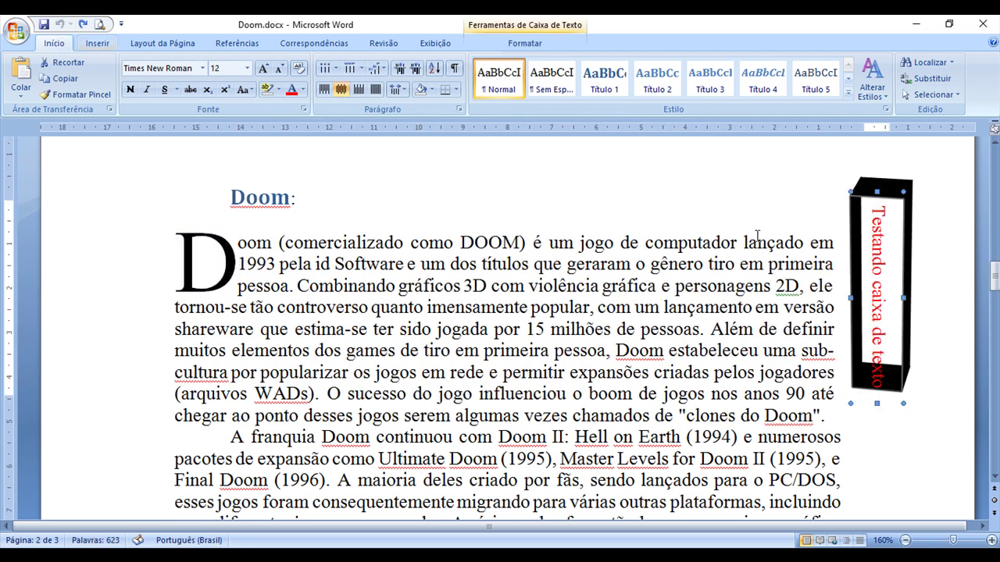
{"action": "left_click", "coordinate": [82, 24]}
{"action": "left_click", "coordinate": [70, 25]}
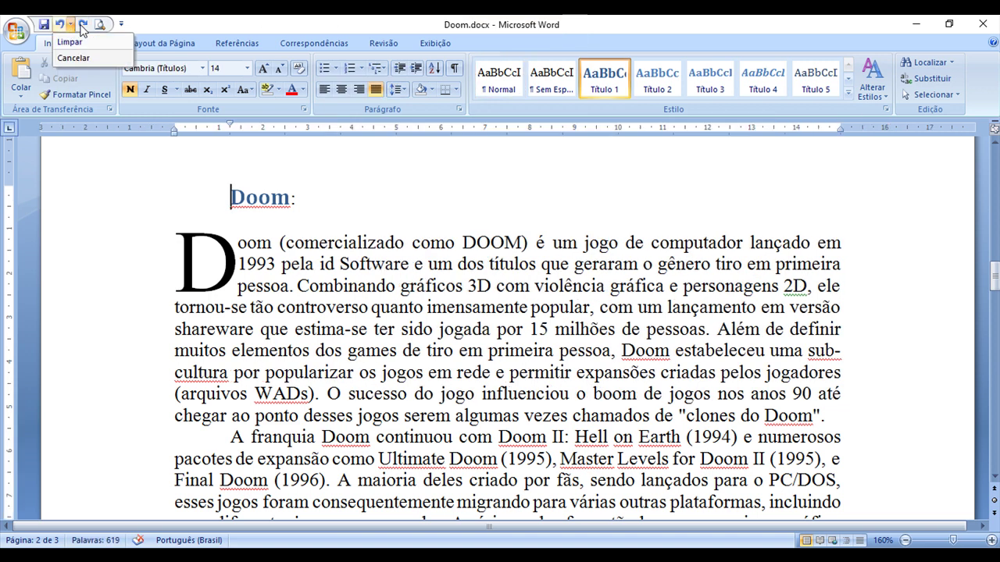
{"action": "left_click", "coordinate": [74, 38]}
{"action": "key", "text": "ctrl+y"}
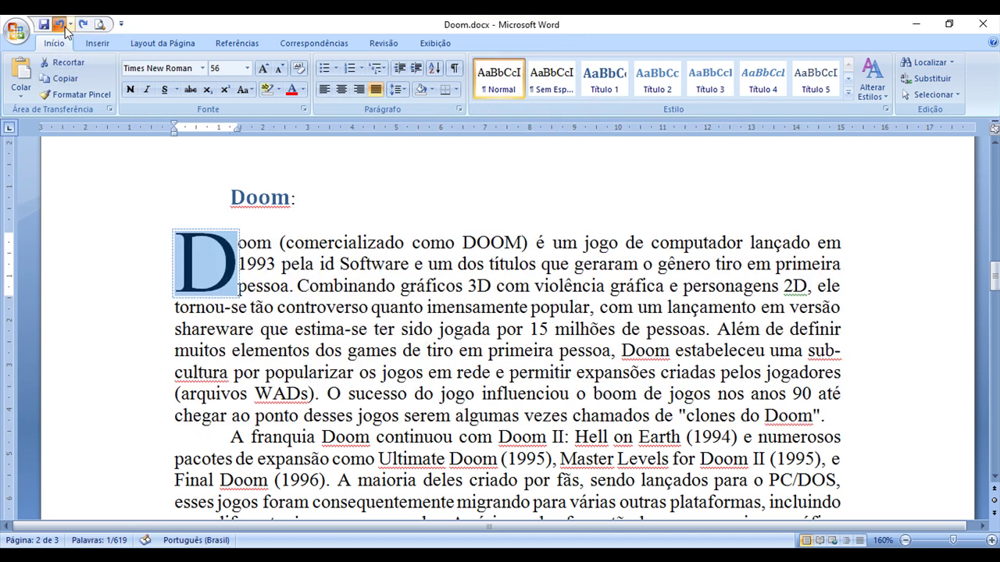
{"action": "key", "text": "ctrl+y"}
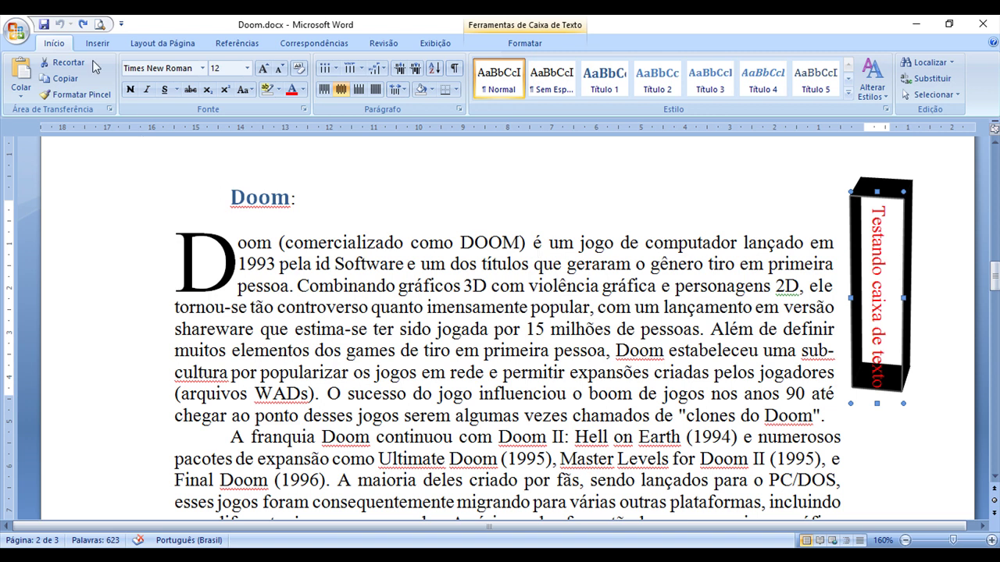
- Toggle undo and redo again, finishing with drop cap D and red text box restored
{"action": "key", "text": "ctrl+z"}
{"action": "key", "text": "ctrl+z"}
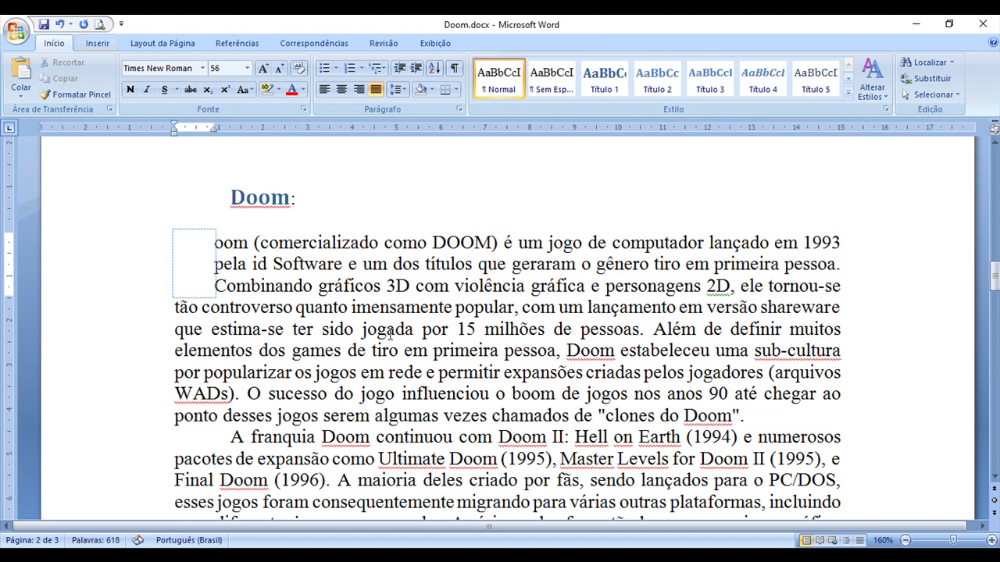
{"action": "left_click", "coordinate": [62, 28]}
{"action": "left_click", "coordinate": [82, 24]}
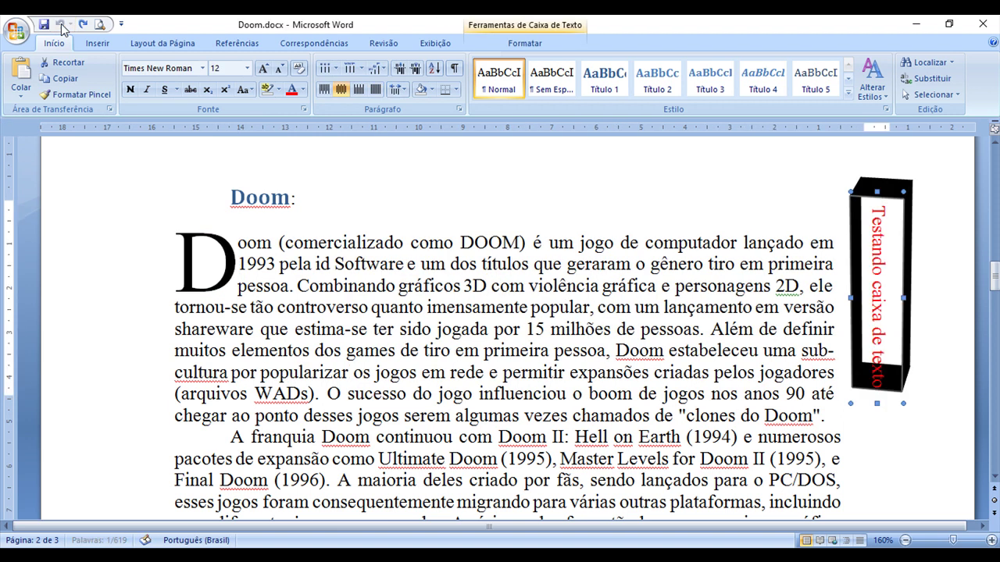
{"action": "key", "text": "ctrl+z"}
{"action": "key", "text": "ctrl+z"}
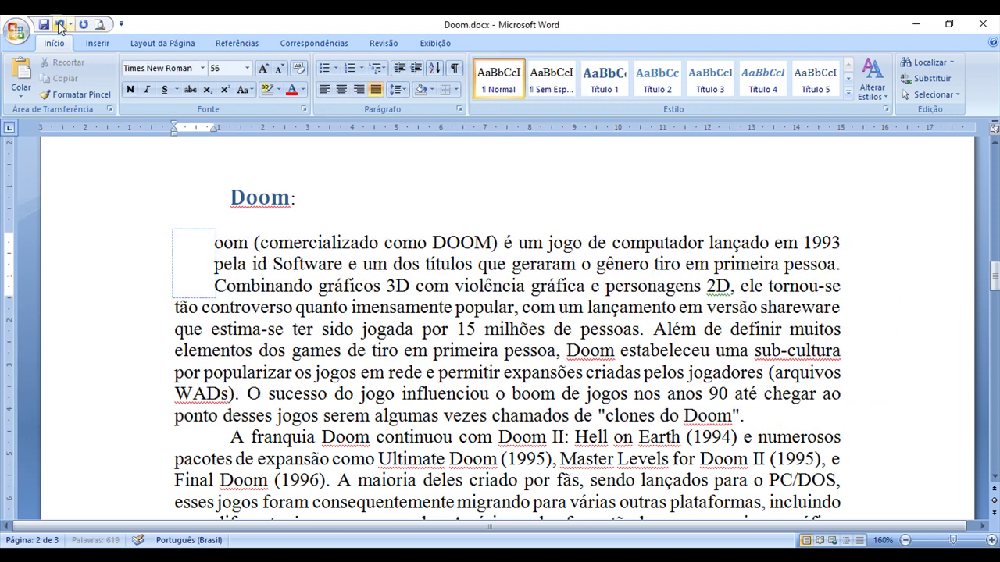
{"action": "left_click", "coordinate": [83, 25]}
{"action": "left_click", "coordinate": [83, 26]}
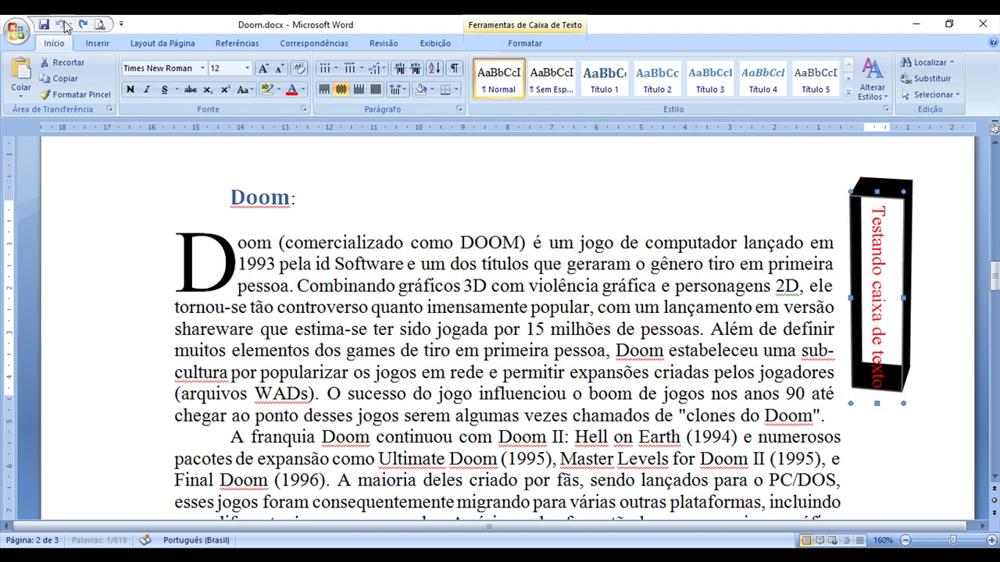
{"action": "left_click", "coordinate": [629, 266]}
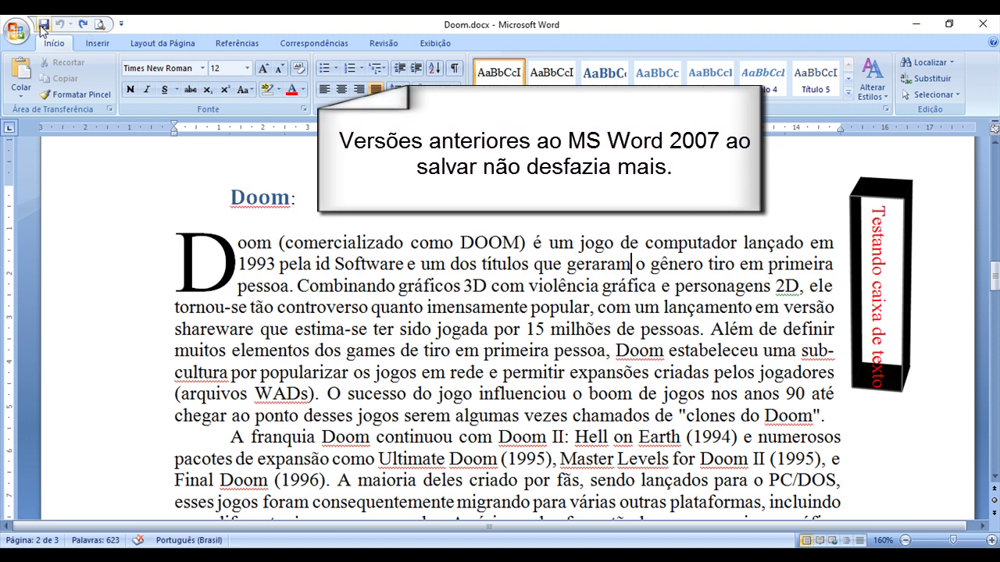
- Undo the vertical text box and drop cap, save Doom.docx, then redo the drop cap D
{"action": "left_click", "coordinate": [59, 25]}
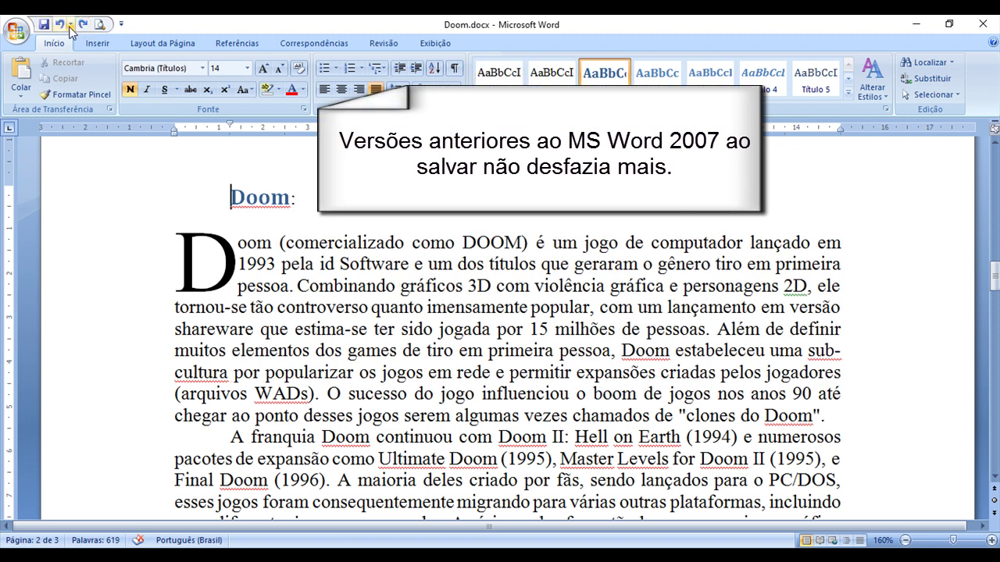
{"action": "left_click", "coordinate": [64, 28]}
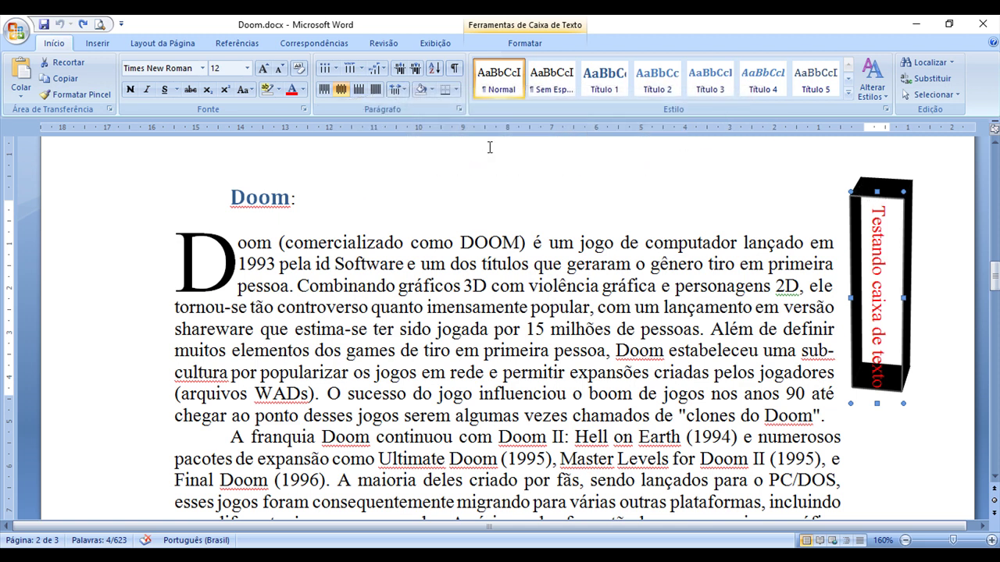
{"action": "left_click", "coordinate": [83, 25]}
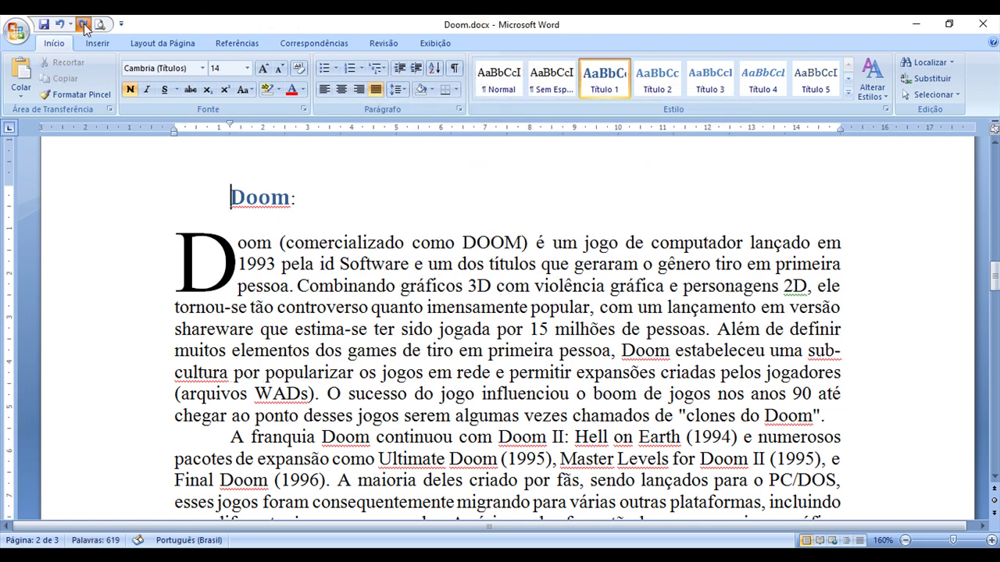
{"action": "left_click", "coordinate": [84, 25]}
{"action": "left_click", "coordinate": [44, 25]}
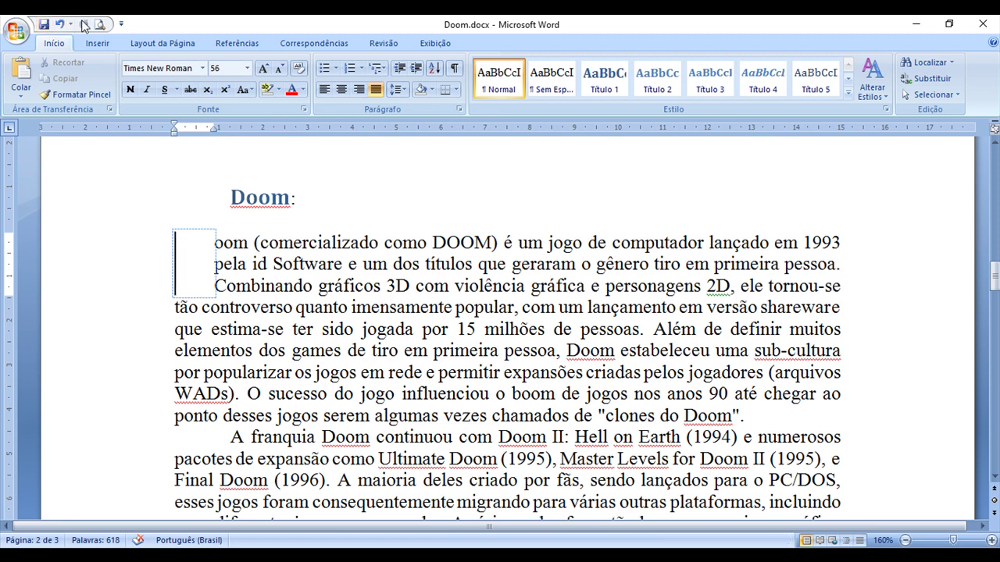
{"action": "left_click", "coordinate": [63, 25]}
- Undo the drop cap, redo the drop cap D and vertical text box, and resave Doom.docx
{"action": "left_click", "coordinate": [44, 24]}
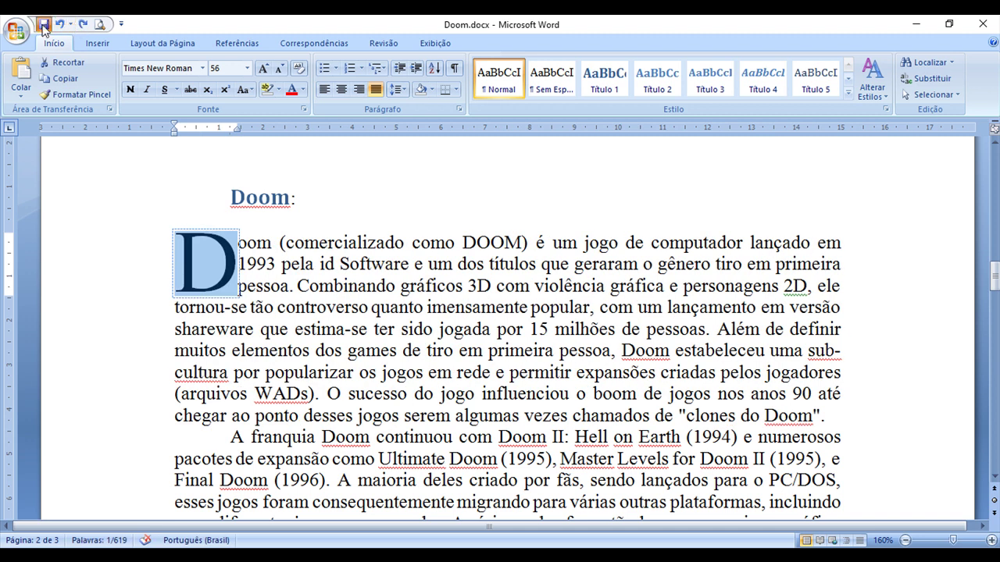
{"action": "left_click", "coordinate": [82, 25]}
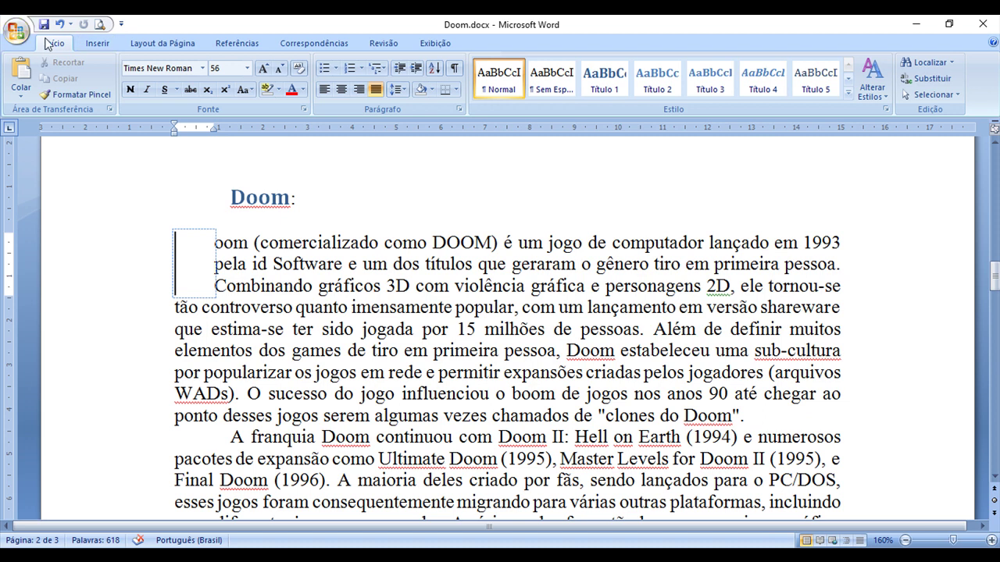
{"action": "left_click", "coordinate": [59, 24]}
{"action": "left_click", "coordinate": [59, 24]}
{"action": "left_click", "coordinate": [600, 264]}
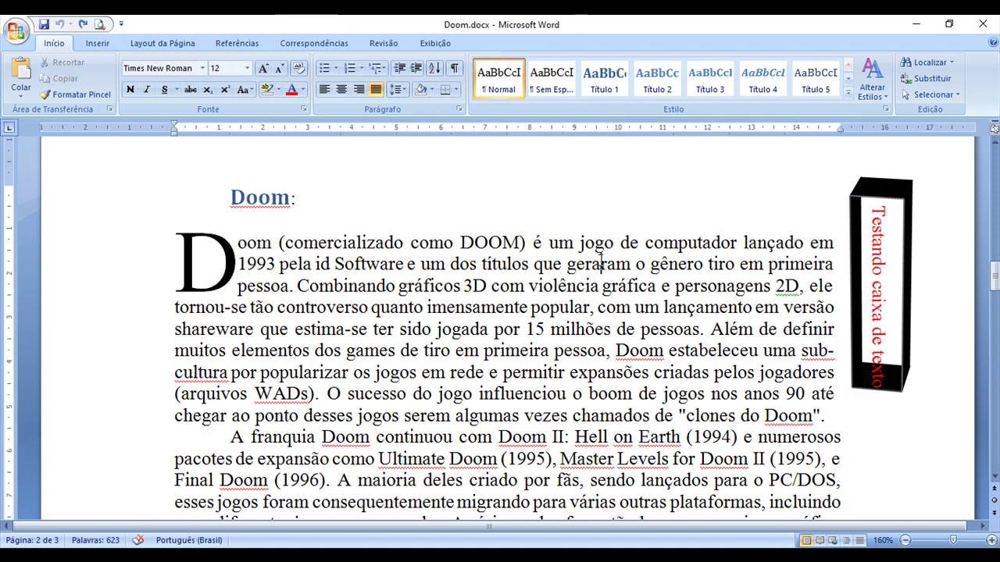
{"action": "key", "text": "ctrl+s"}
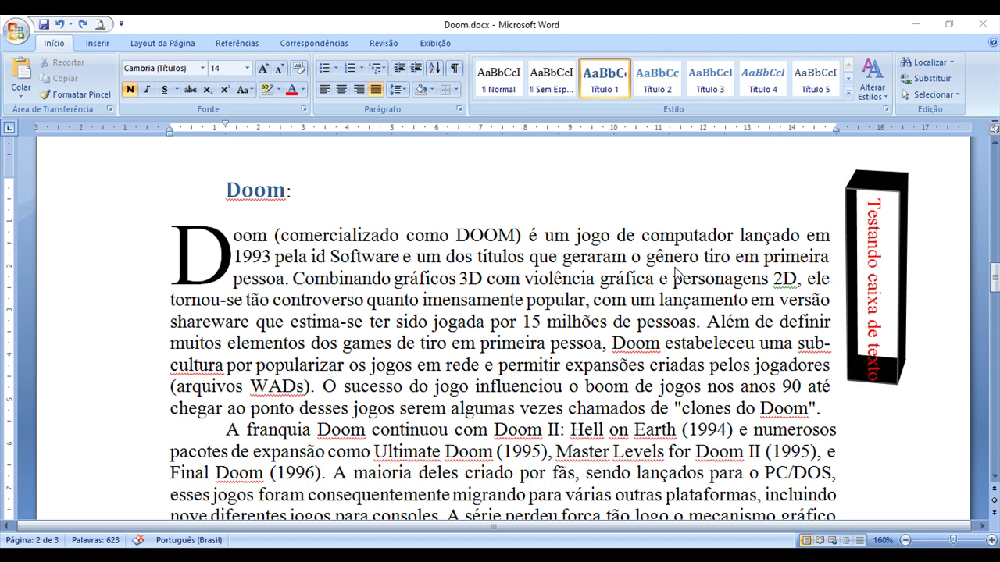
- Deselect the vertical text box and scroll up to the Conteúdo table of contents on page 1
{"action": "left_click", "coordinate": [890, 186]}
{"action": "left_click", "coordinate": [570, 300]}
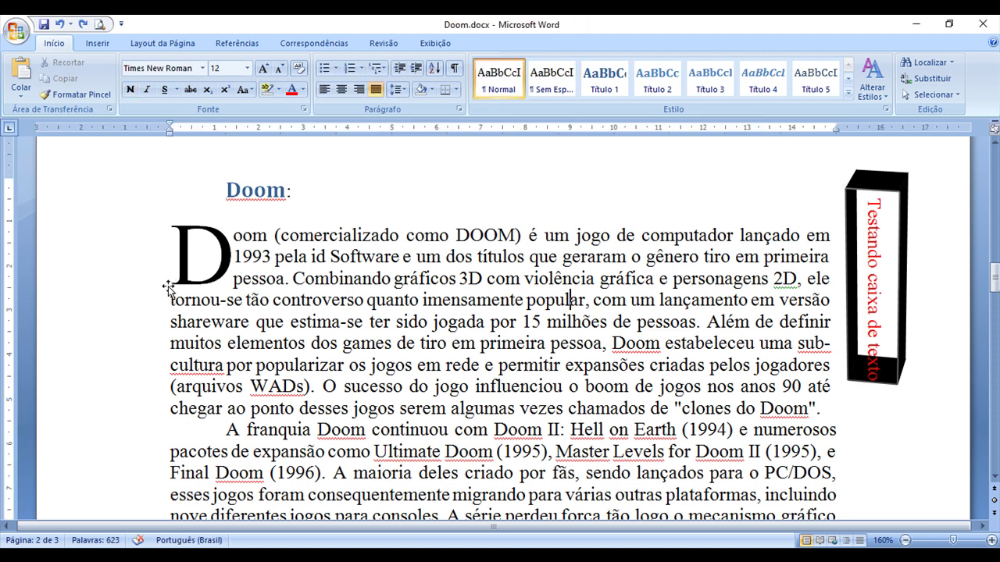
{"action": "scroll", "coordinate": [395, 306], "scroll_direction": "down", "scroll_amount": 4}
{"action": "scroll", "coordinate": [394, 306], "scroll_direction": "down", "scroll_amount": 6}
{"action": "scroll", "coordinate": [410, 341], "scroll_direction": "down", "scroll_amount": 5}
{"action": "scroll", "coordinate": [442, 350], "scroll_direction": "down", "scroll_amount": 5}
{"action": "scroll", "coordinate": [453, 390], "scroll_direction": "down", "scroll_amount": 4}
{"action": "scroll", "coordinate": [464, 430], "scroll_direction": "down", "scroll_amount": 4}
{"action": "scroll", "coordinate": [531, 401], "scroll_direction": "up", "scroll_amount": 1}
{"action": "scroll", "coordinate": [506, 363], "scroll_direction": "up", "scroll_amount": 10}
{"action": "scroll", "coordinate": [507, 364], "scroll_direction": "up", "scroll_amount": 5}
{"action": "scroll", "coordinate": [507, 363], "scroll_direction": "up", "scroll_amount": 5}
{"action": "scroll", "coordinate": [507, 363], "scroll_direction": "up", "scroll_amount": 5}
{"action": "scroll", "coordinate": [506, 367], "scroll_direction": "up", "scroll_amount": 5}
{"action": "scroll", "coordinate": [506, 367], "scroll_direction": "up", "scroll_amount": 5}
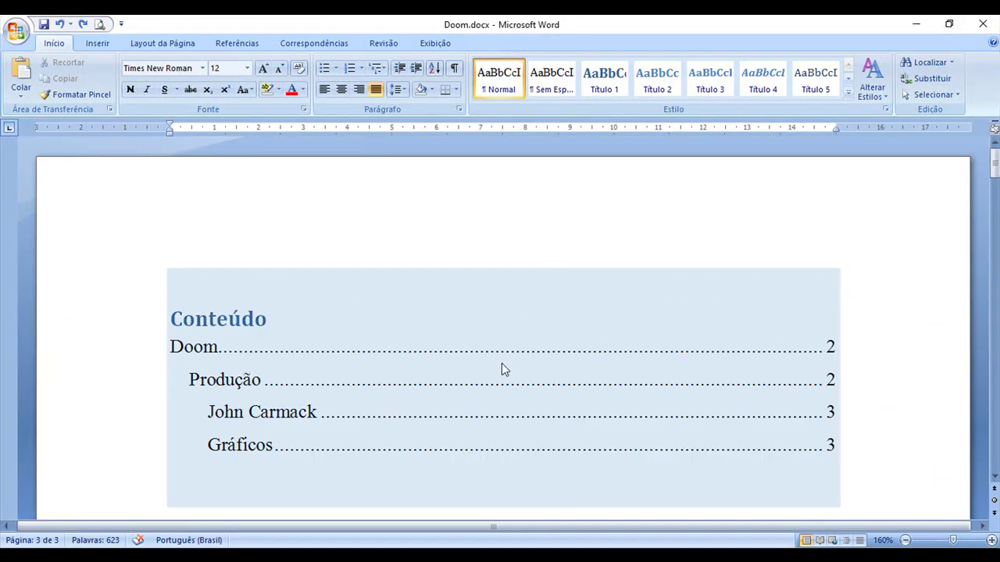